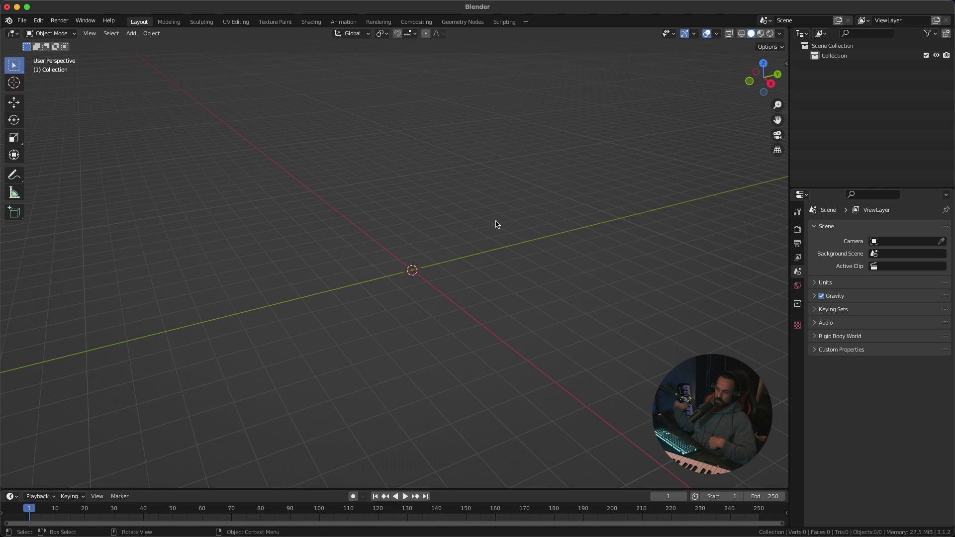
Step: Add a mesh circle at the world origin
middle_click_drag(498, 224, 417, 228)
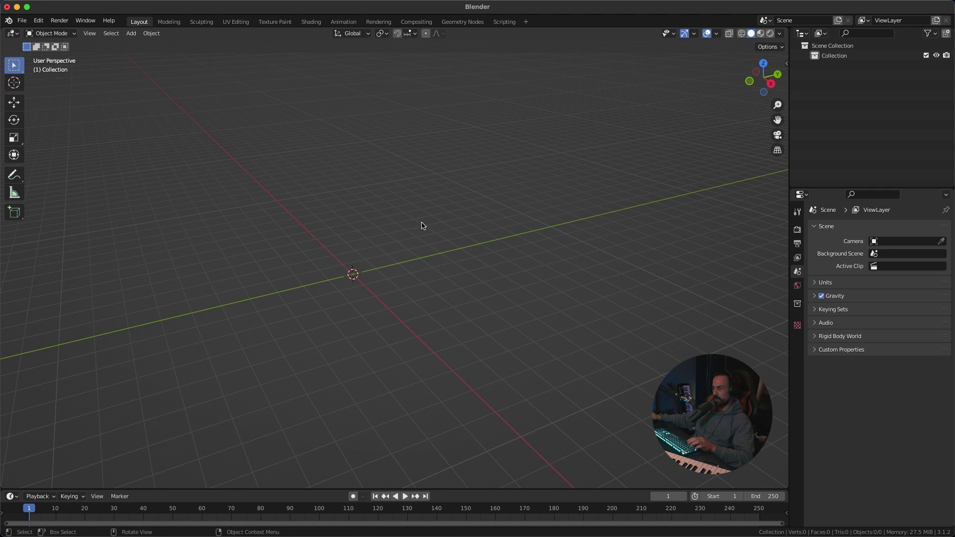
key("shift+a")
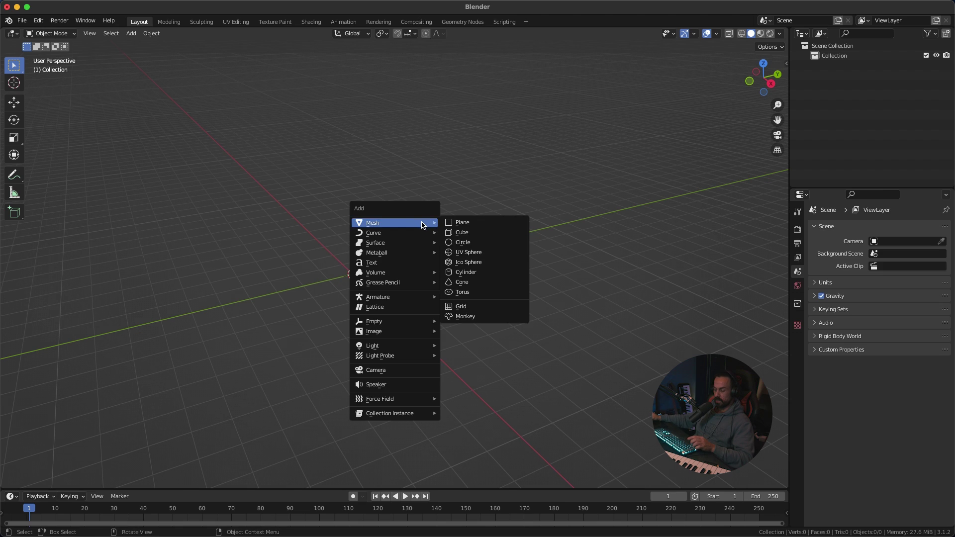
left_click(476, 245)
middle_click_drag(441, 247, 446, 204)
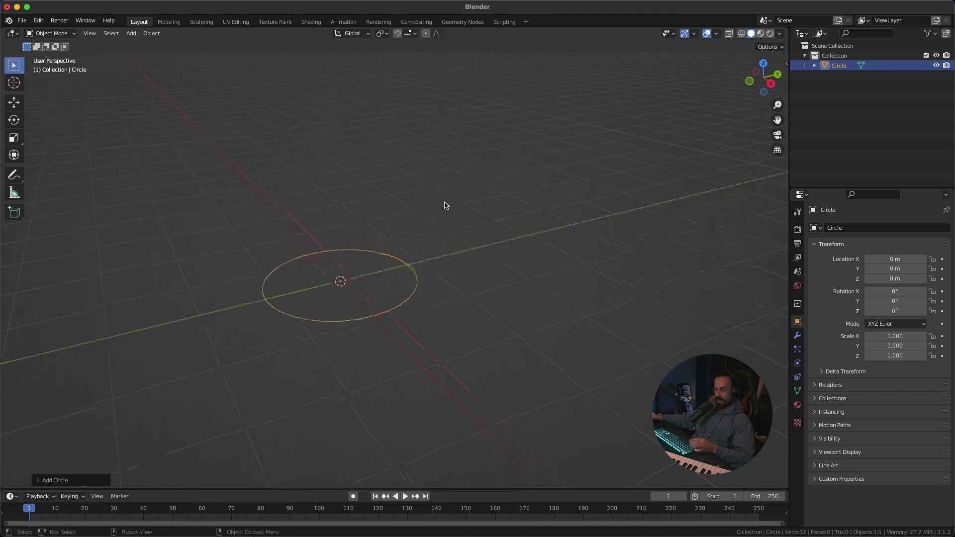
Step: Fill the circle by creating a new face from all its edges in Edit Mode, and return to Object Mode
key("Tab")
key("alt+a")
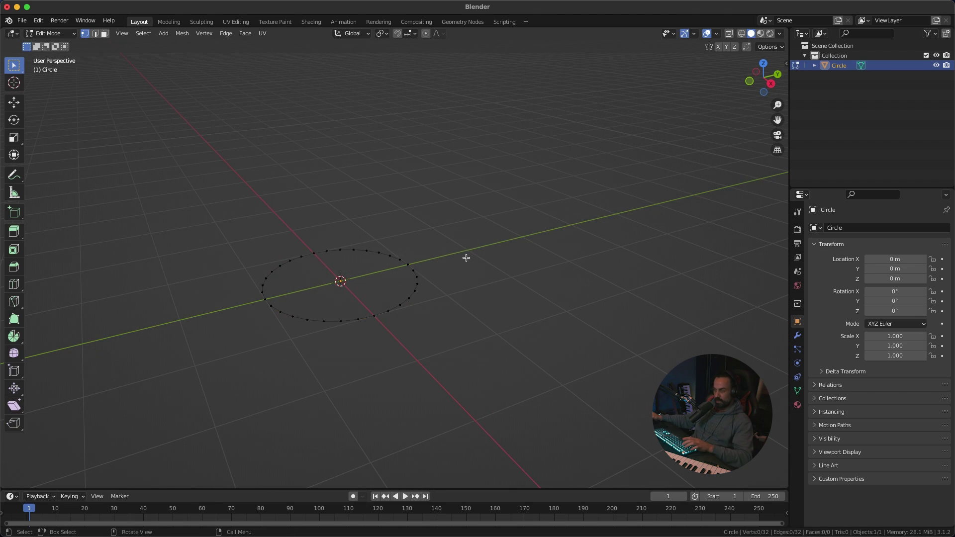
key("a")
scroll(432, 225, "up", 2)
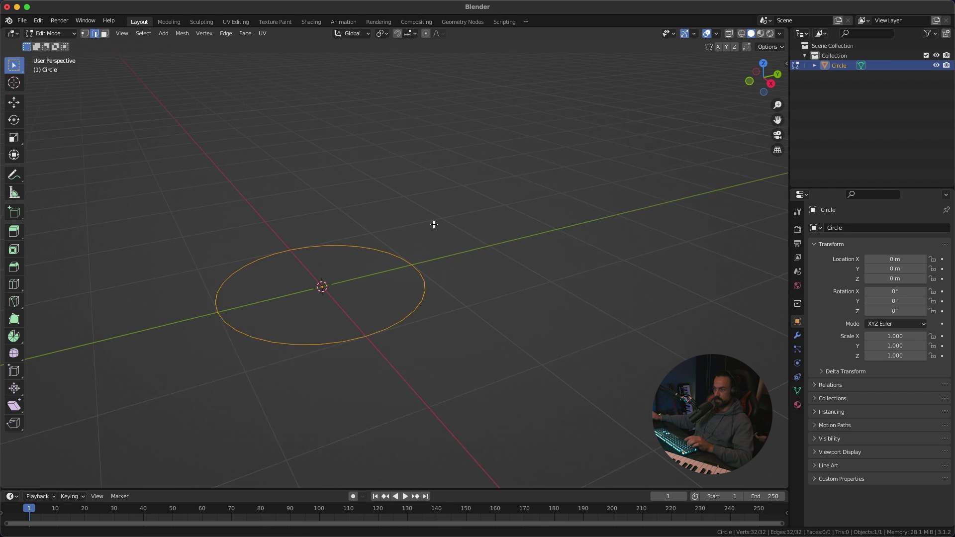
middle_click_drag(433, 224, 456, 240, "shift")
right_click(446, 269)
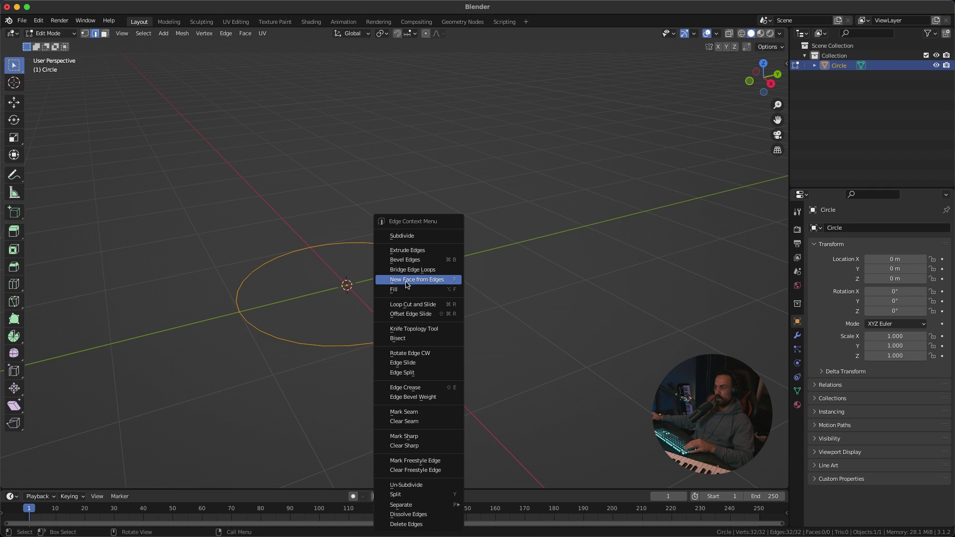
left_click(448, 281)
scroll(466, 283, "down", 3)
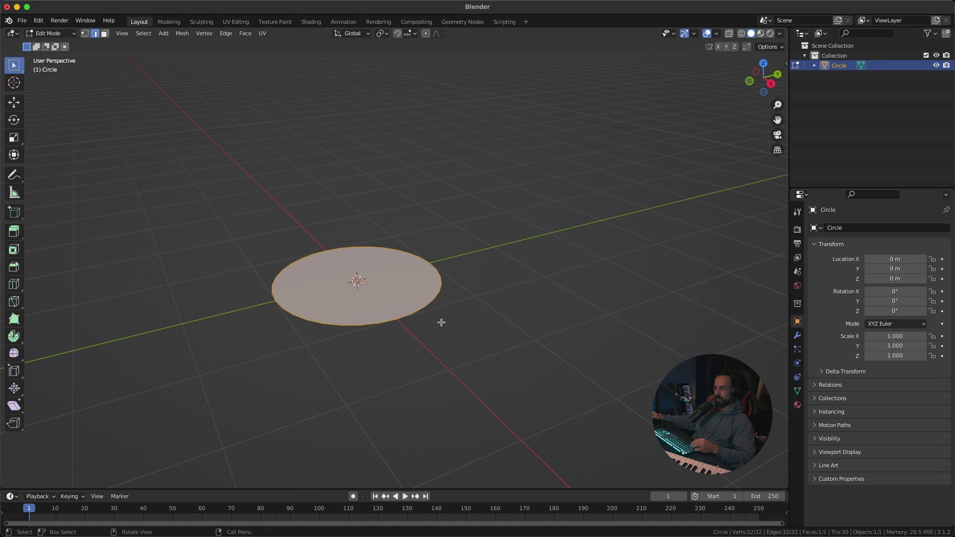
key("Tab")
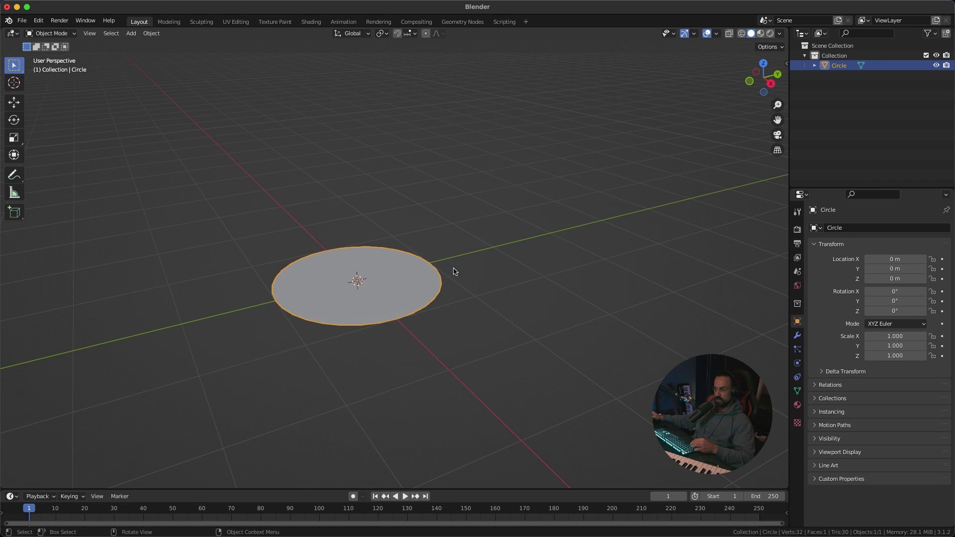
Step: Rotate the filled circle 90° around the global Y axis so it stands upright
scroll(453, 298, "down", 2)
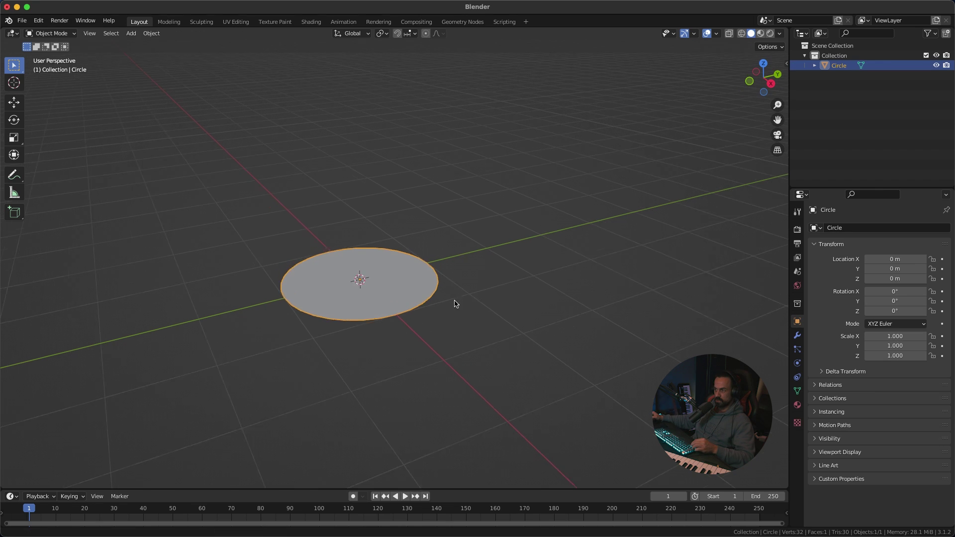
left_click(750, 81)
key("r")
key("y")
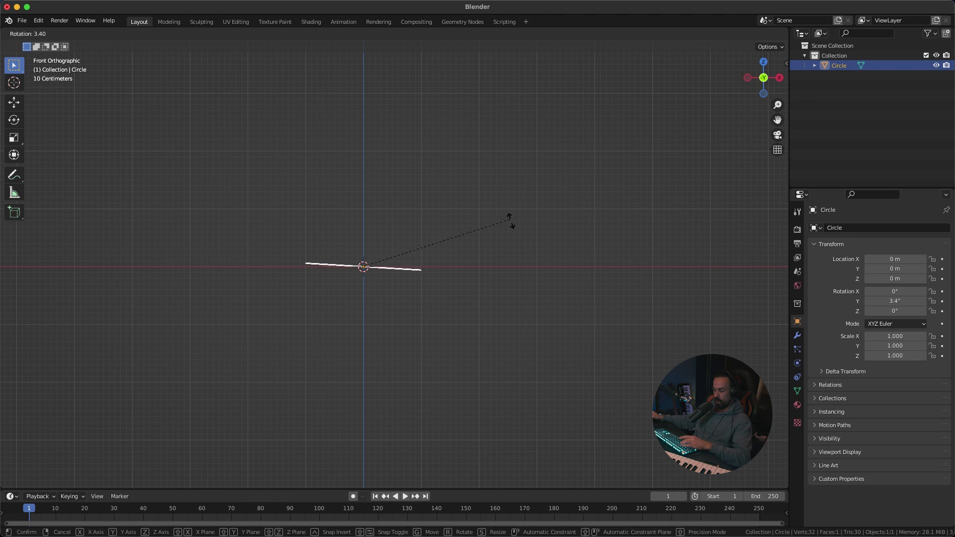
type("90")
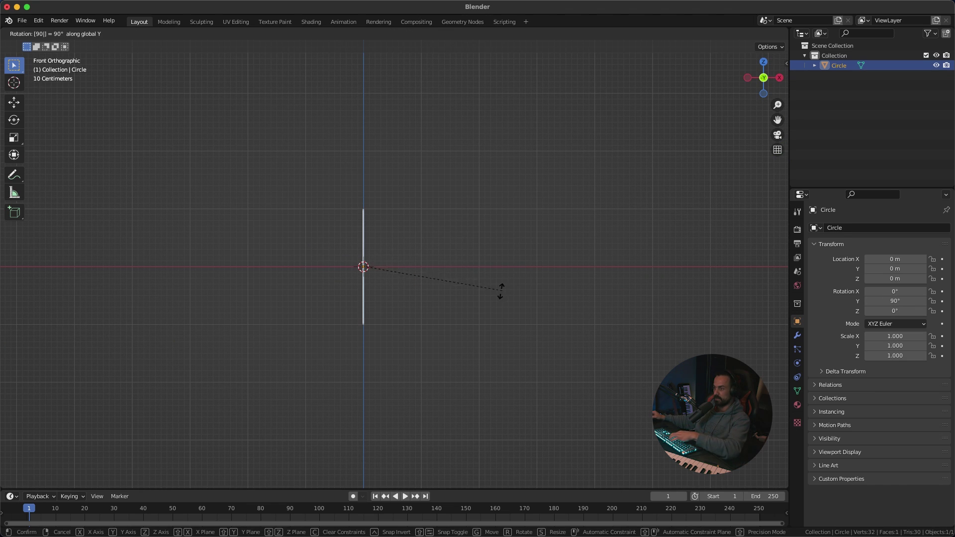
key("Return")
Step: Add a mesh cube at the world origin around the circle
middle_click_drag(501, 290, 338, 251)
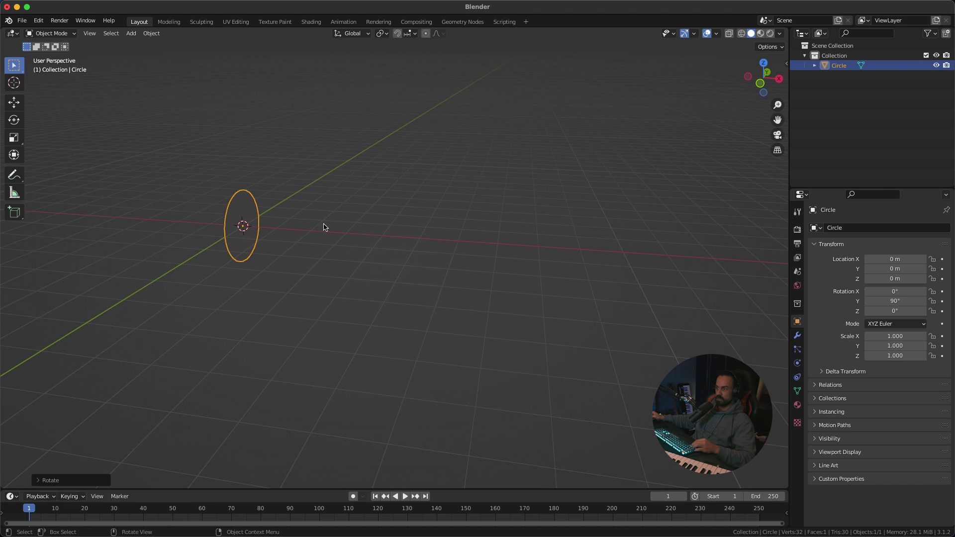
middle_click_drag(247, 227, 476, 279)
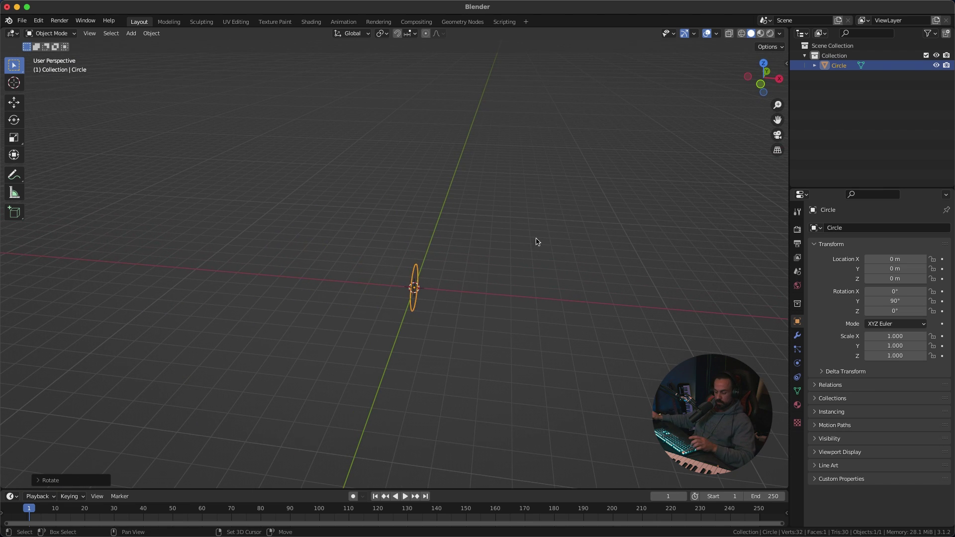
key("shift+a")
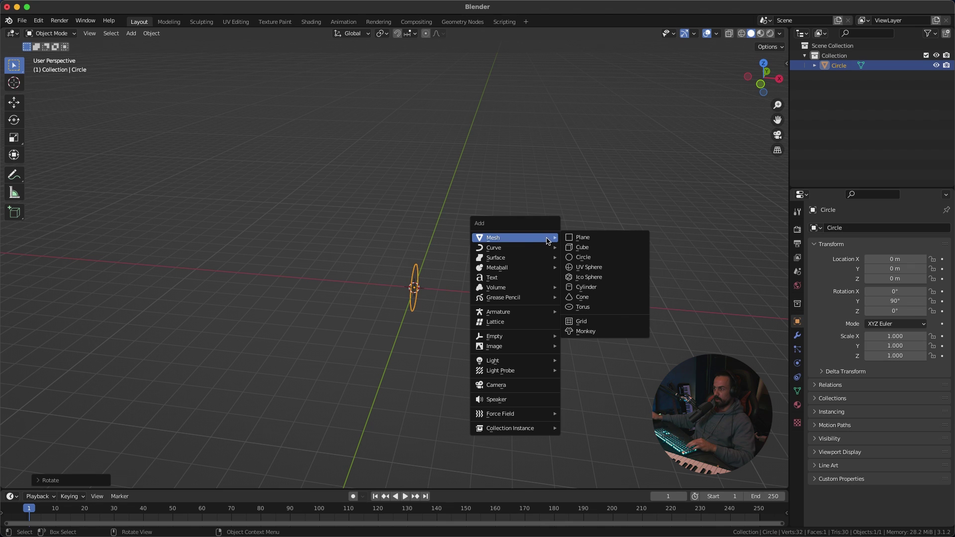
left_click(584, 248)
Step: Scale the cube up uniformly to a scale of about 3.1 in the front view
left_click(762, 85)
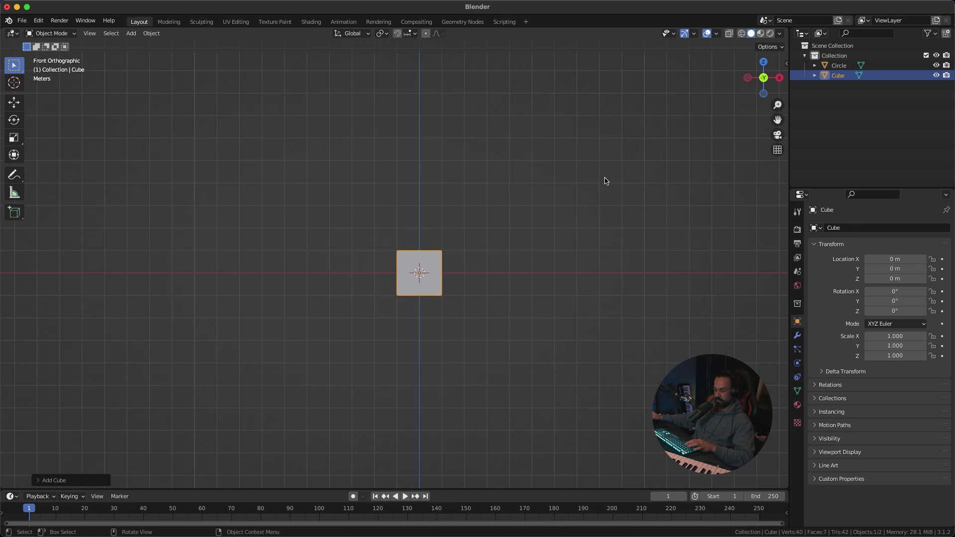
middle_click_drag(533, 235, 362, 195, "shift")
key("s")
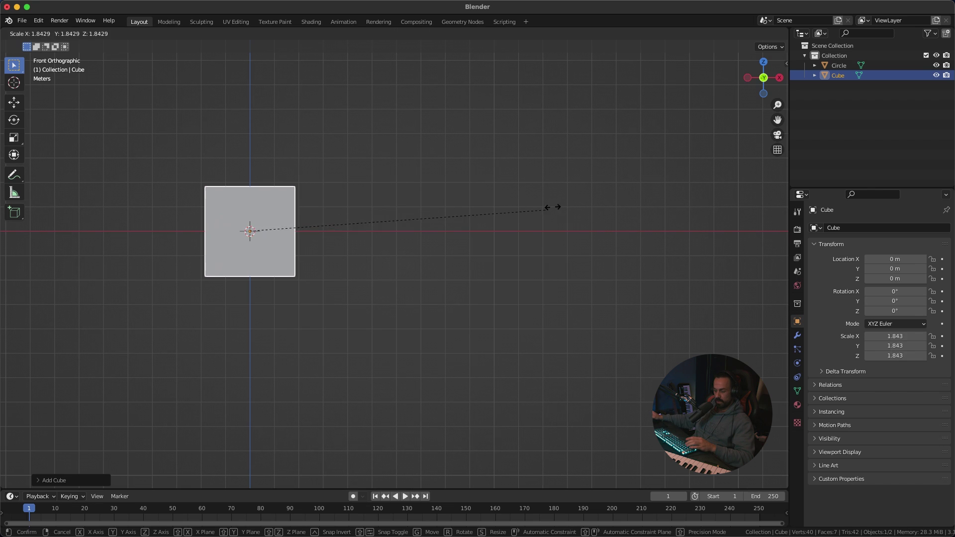
left_click(474, 221)
Step: Stretch the cube along the X axis to an X scale of about 10.15
key("s")
key("x")
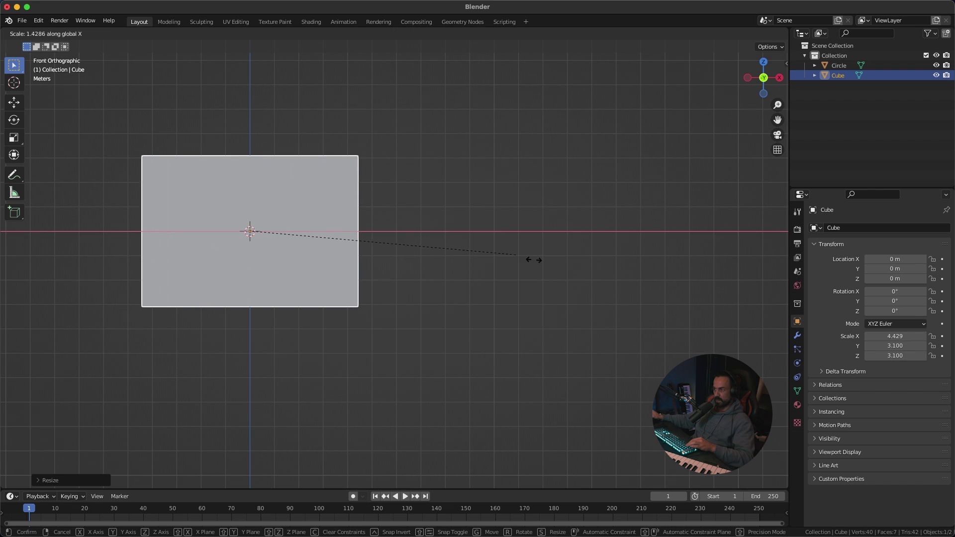
left_click(587, 290)
key("s")
key("x")
left_click(586, 302)
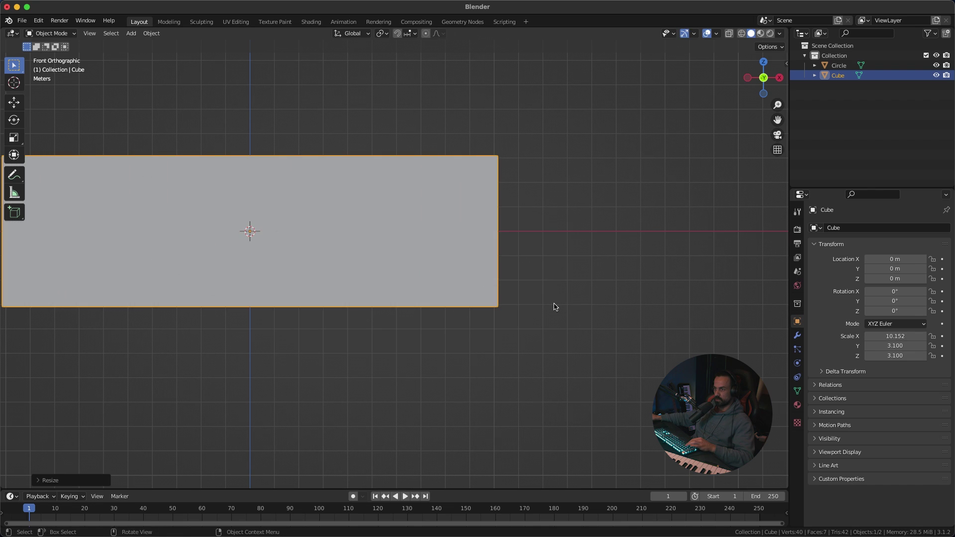
key("g")
right_click(562, 304)
middle_click_drag(561, 316, 591, 288, "shift")
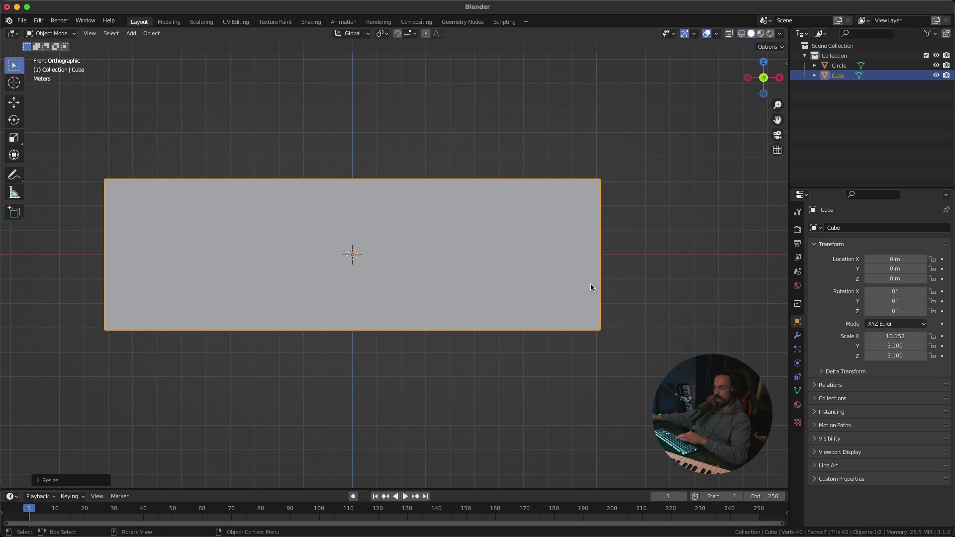
Step: Set the cube's X scale to exactly 60
key("n")
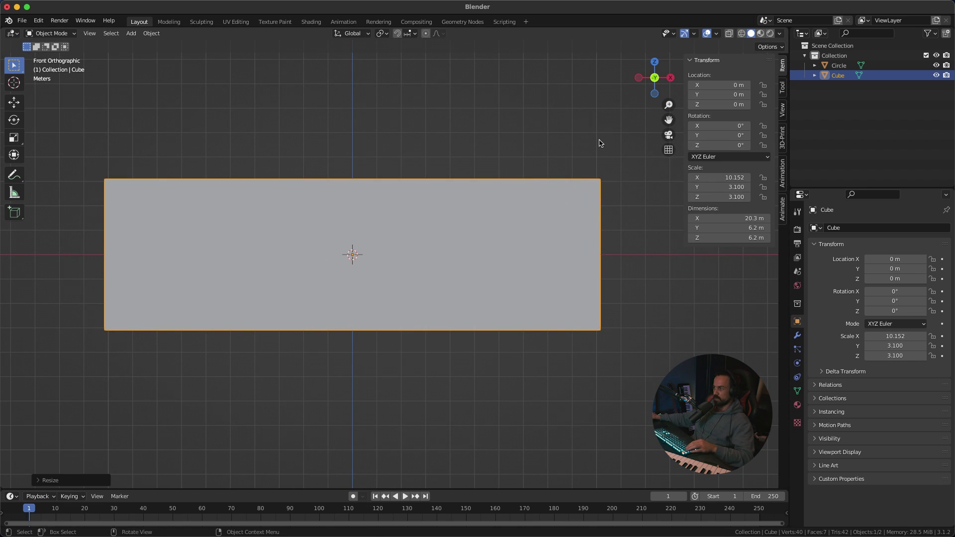
double_click(721, 179)
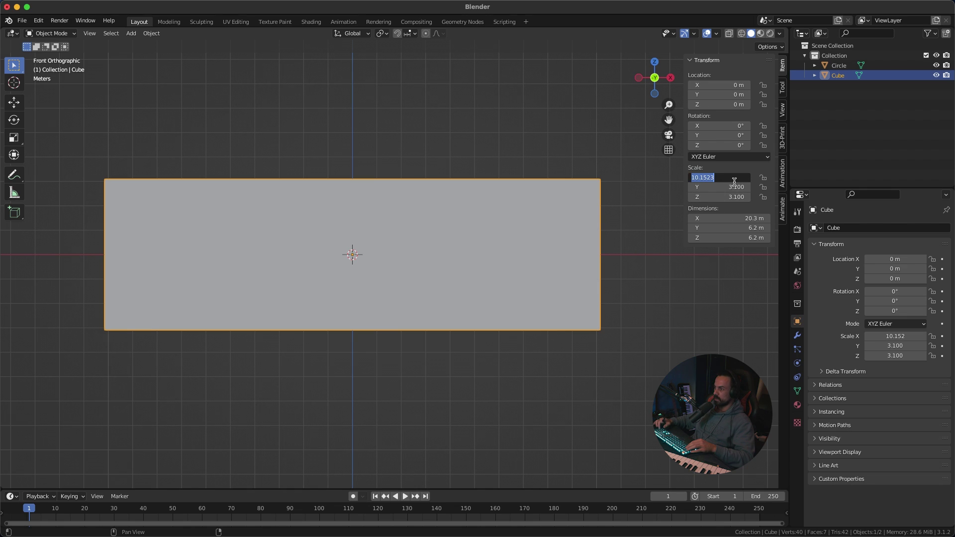
type("60")
key("Return")
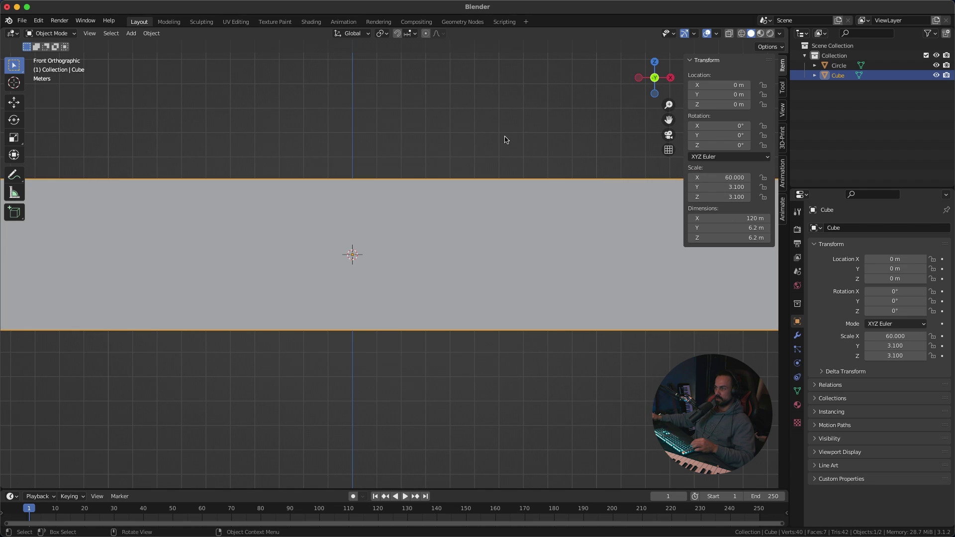
Step: Set the cube's Y and Z scale to 20 each, and hide the transform sidebar when done
left_click(498, 150)
scroll(494, 218, "down", 3)
middle_click_drag(493, 214, 466, 292, "ctrl")
double_click(721, 191)
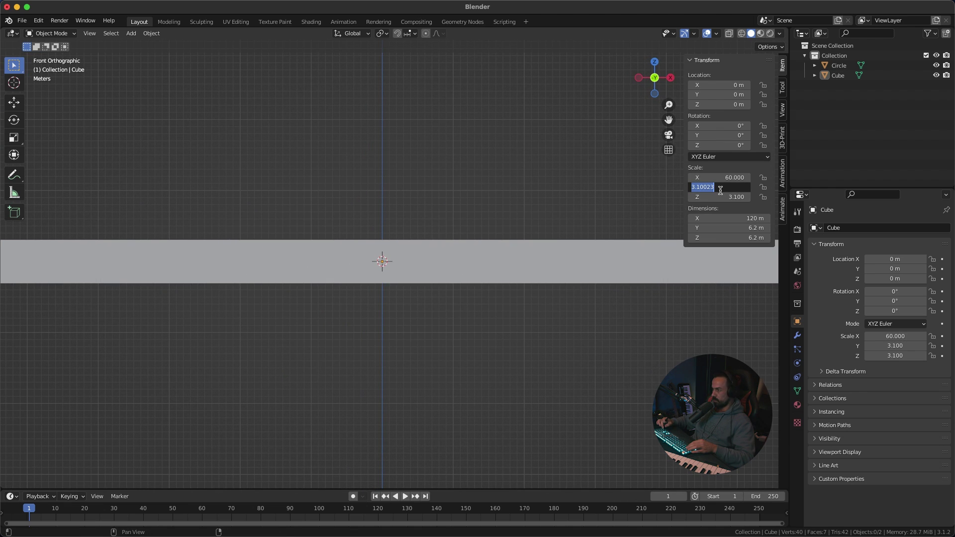
type("20")
key("Tab")
type("20")
key("Return")
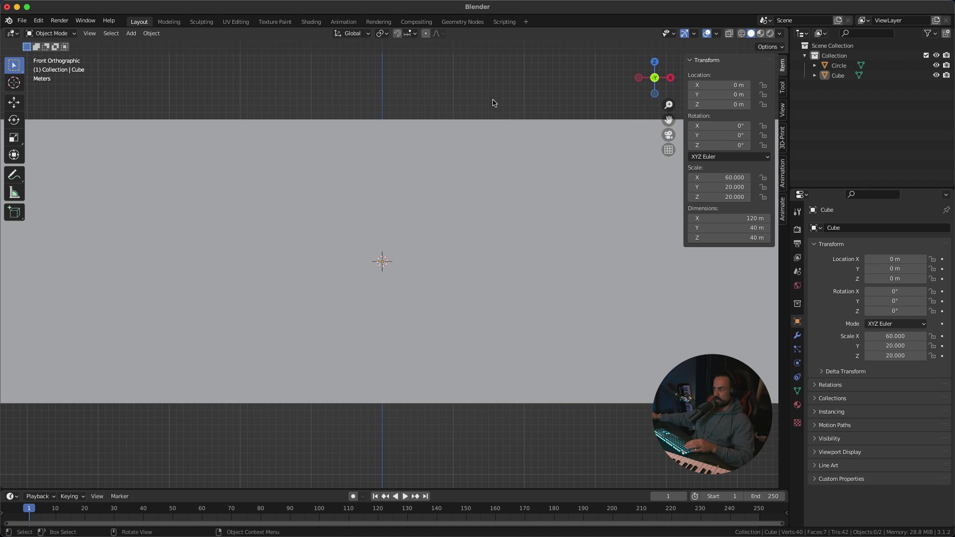
middle_click_drag(478, 219, 490, 283)
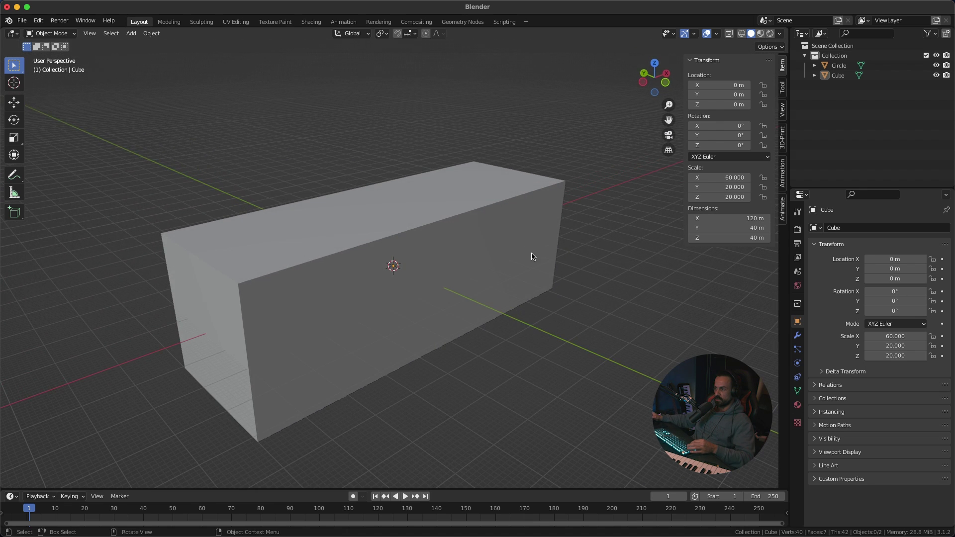
middle_click_drag(532, 257, 304, 284)
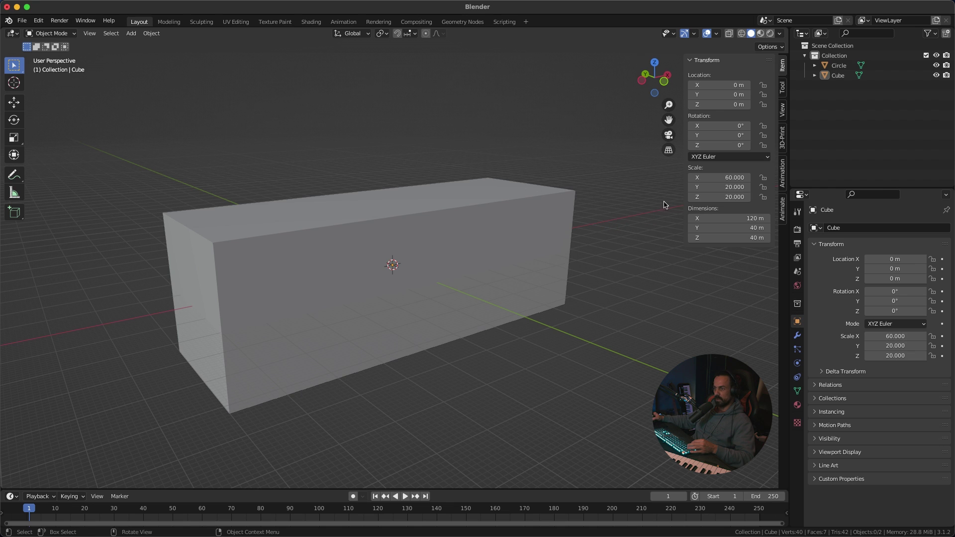
key("n")
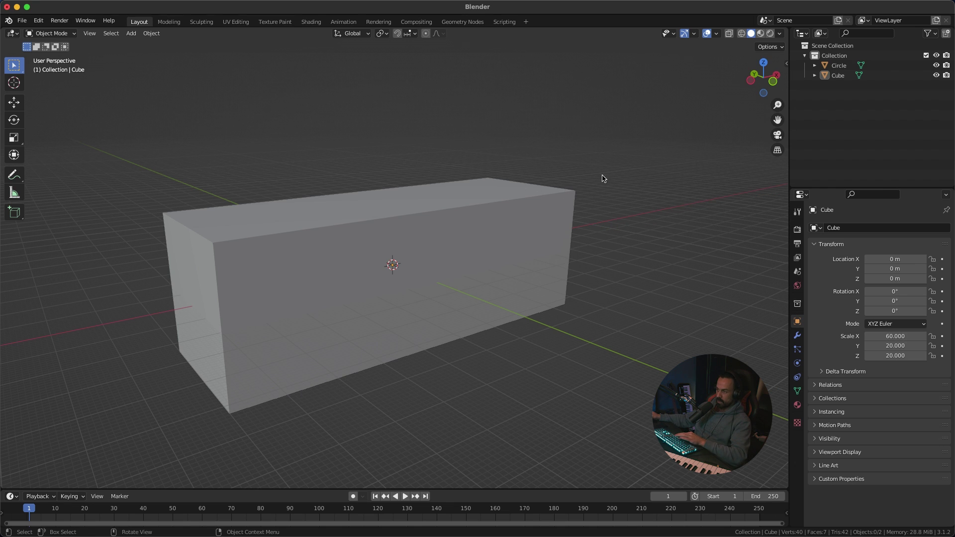
Step: Add Fluid physics to the cube and set its type to Domain
scroll(604, 178, "up", 3)
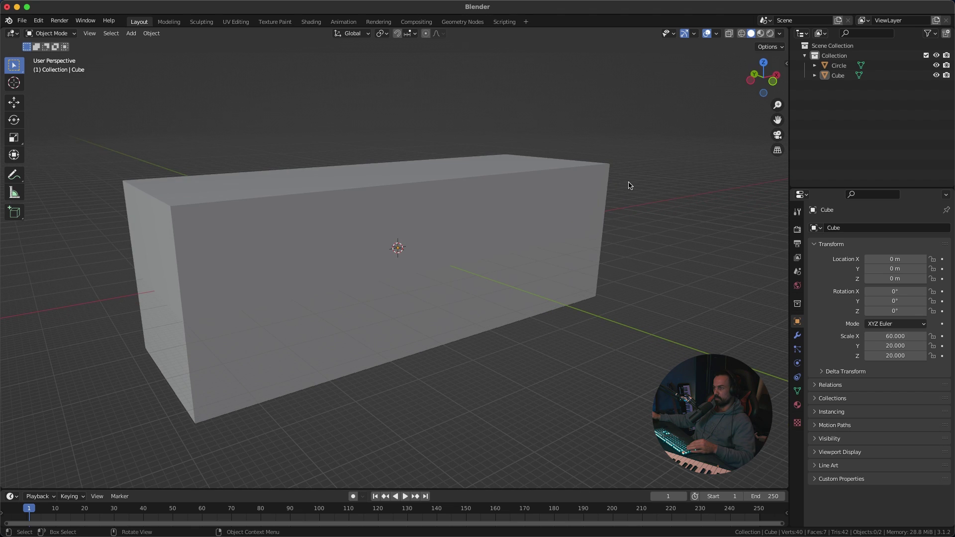
left_click(260, 234)
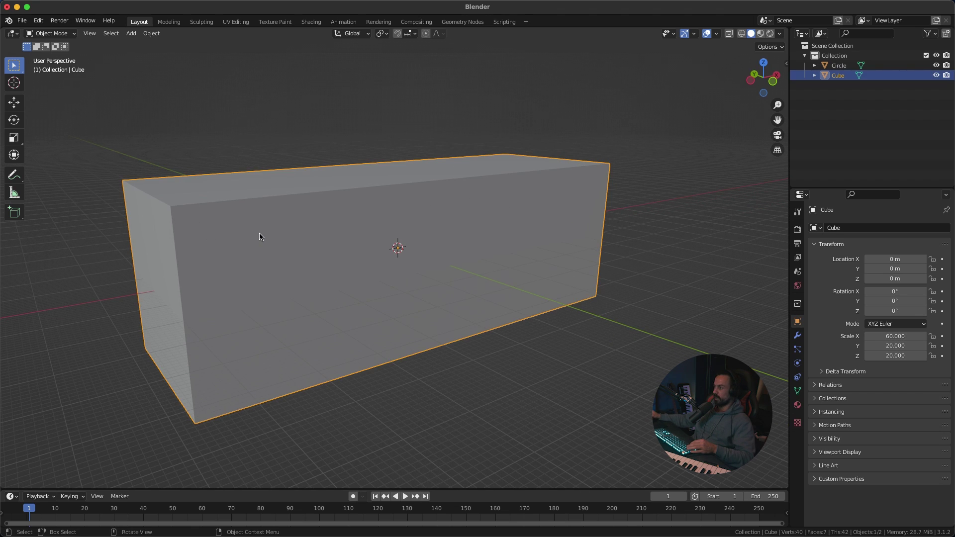
left_click(797, 364)
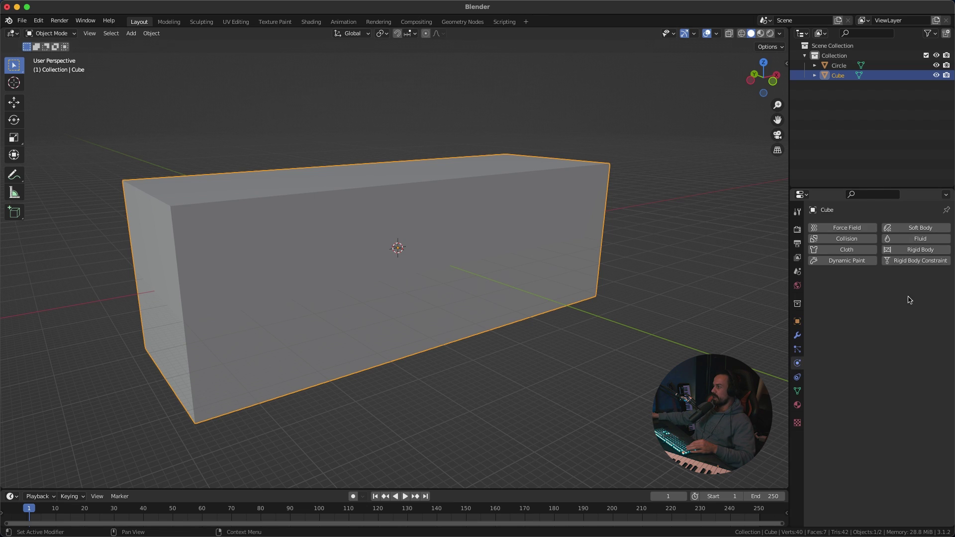
left_click(935, 240)
left_click(907, 292)
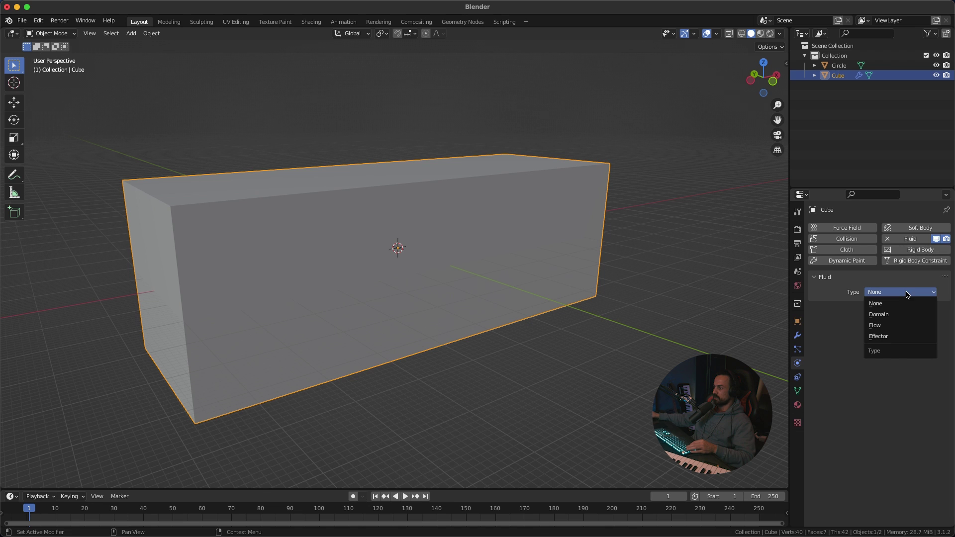
left_click(906, 316)
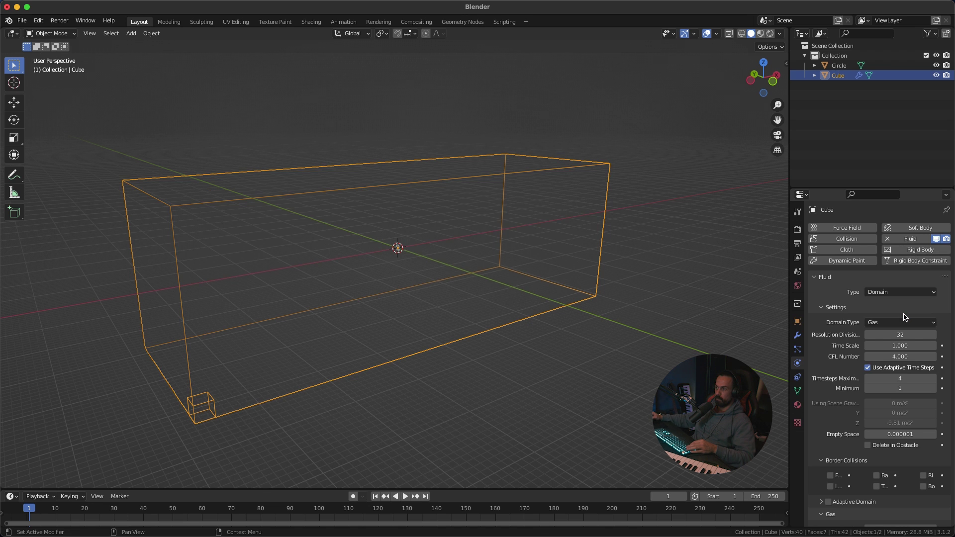
Step: Select the circle inside the domain, add Fluid physics to it and set its fluid type to Flow
middle_click_drag(557, 308, 531, 306)
left_click_drag(377, 228, 431, 274)
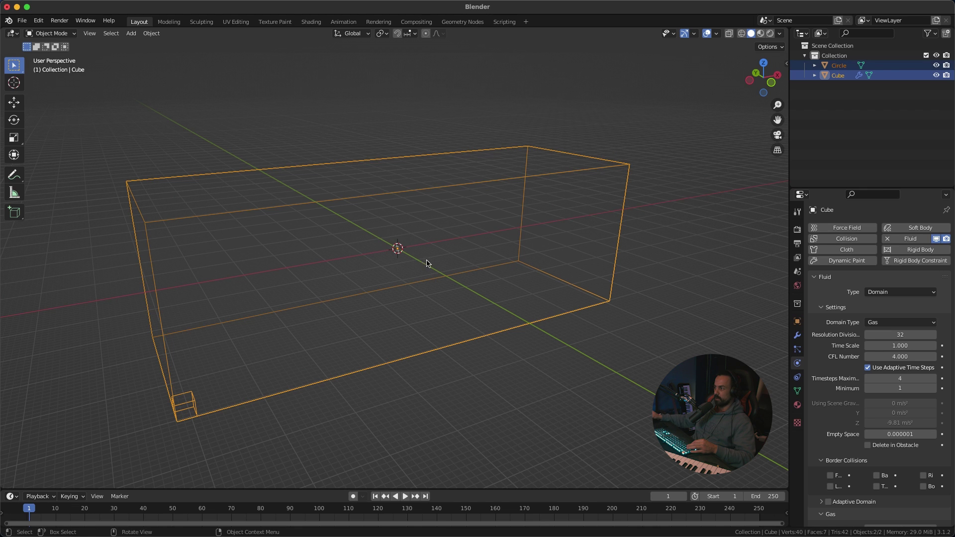
middle_click_drag(428, 264, 393, 259)
scroll(410, 211, "up", 4)
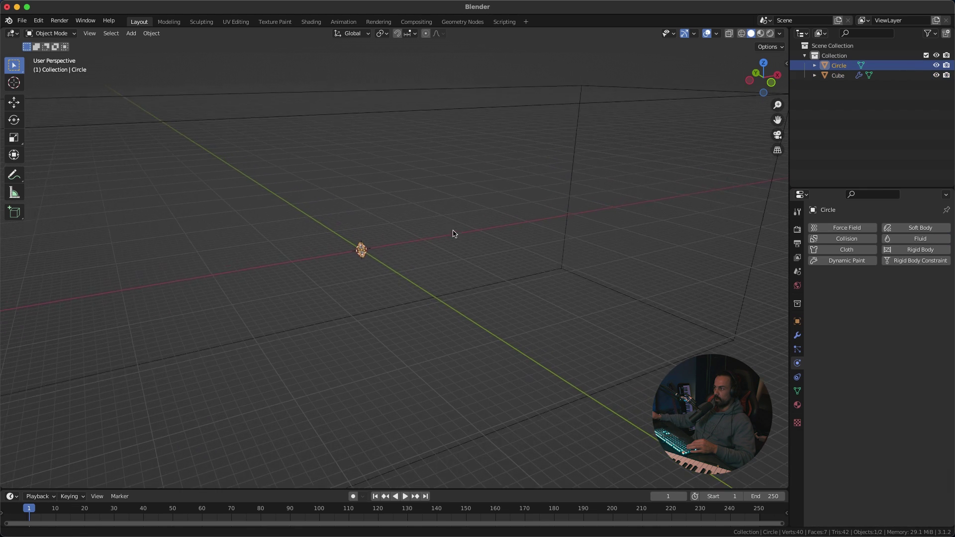
left_click(927, 244)
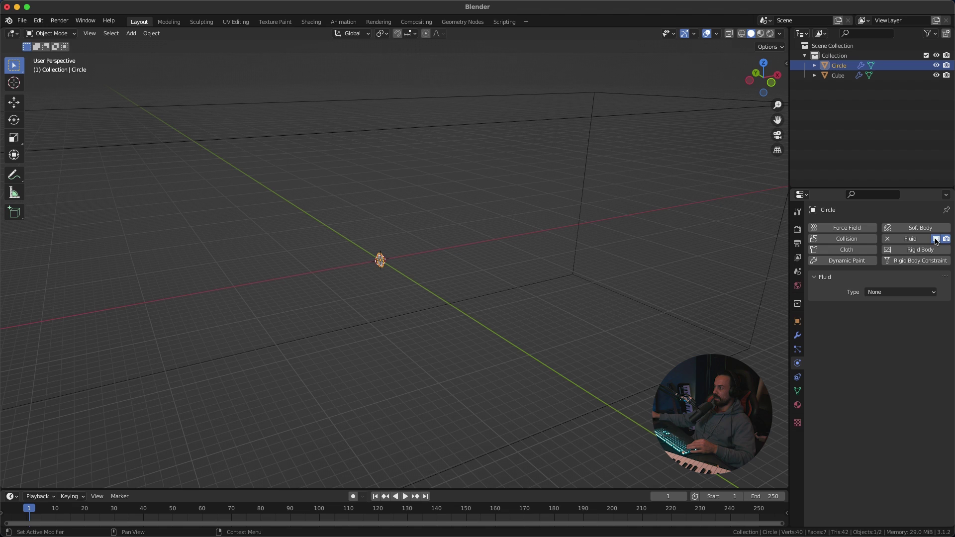
left_click(903, 292)
left_click(885, 325)
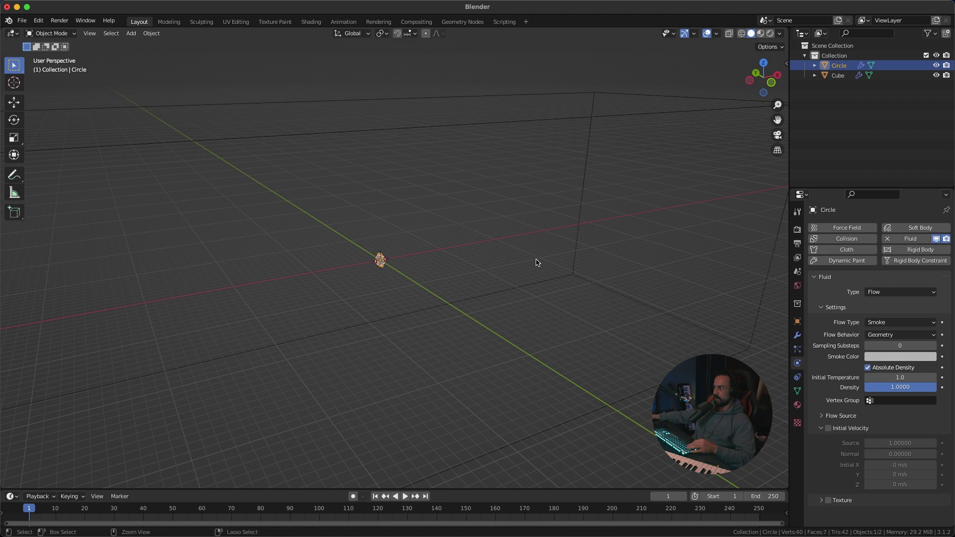
Step: In the front view, move the domain cube in the positive X direction until the circle sits just inside its negative-X end
scroll(542, 294, "down", 6)
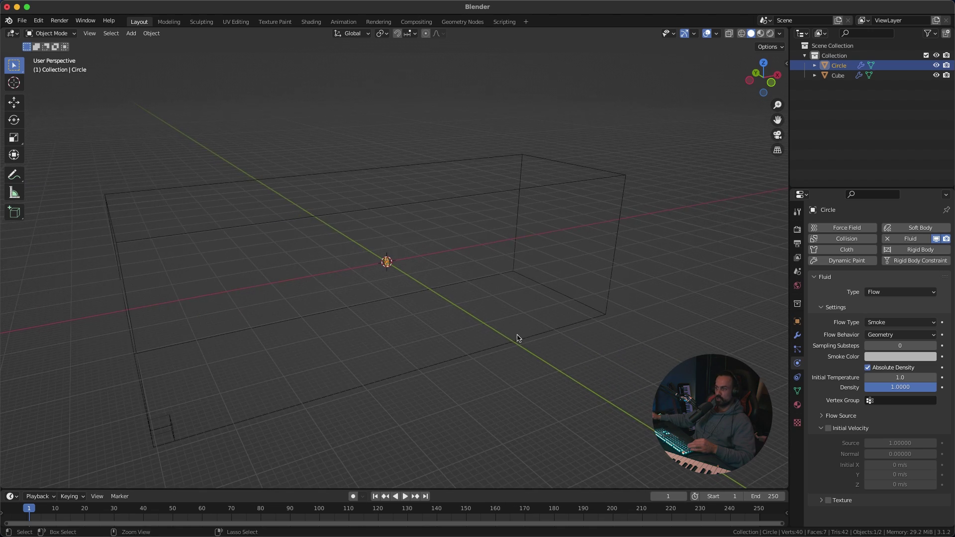
middle_click_drag(518, 338, 504, 320)
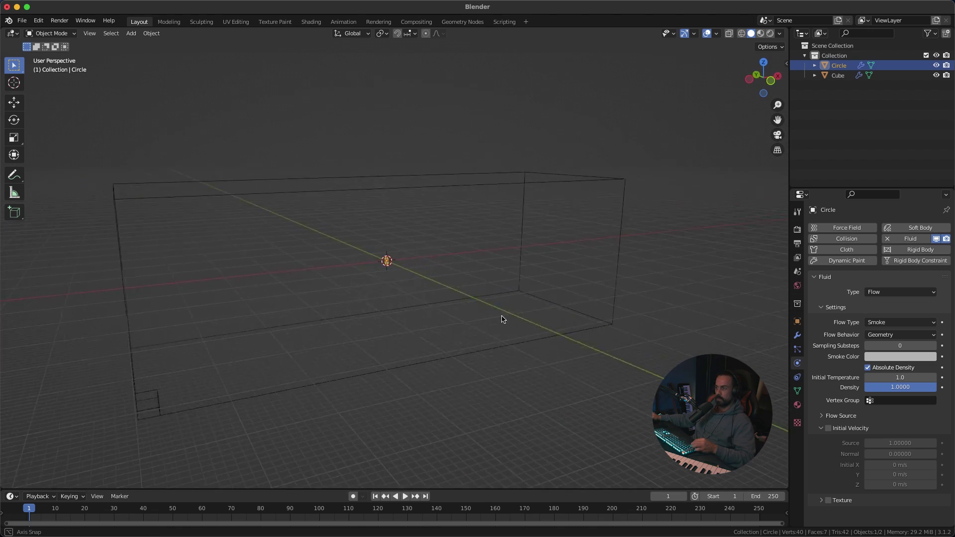
left_click(771, 80)
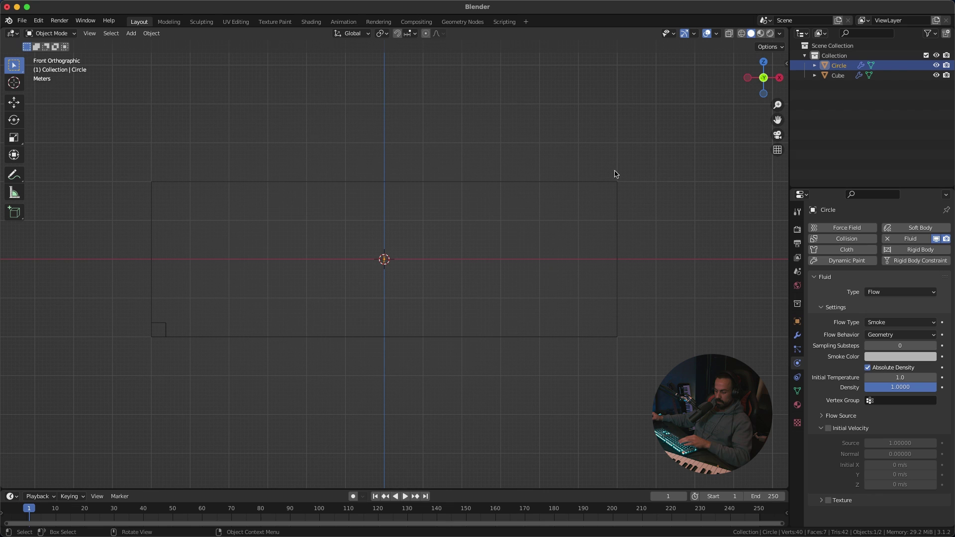
left_click(379, 183)
key("g")
key("x")
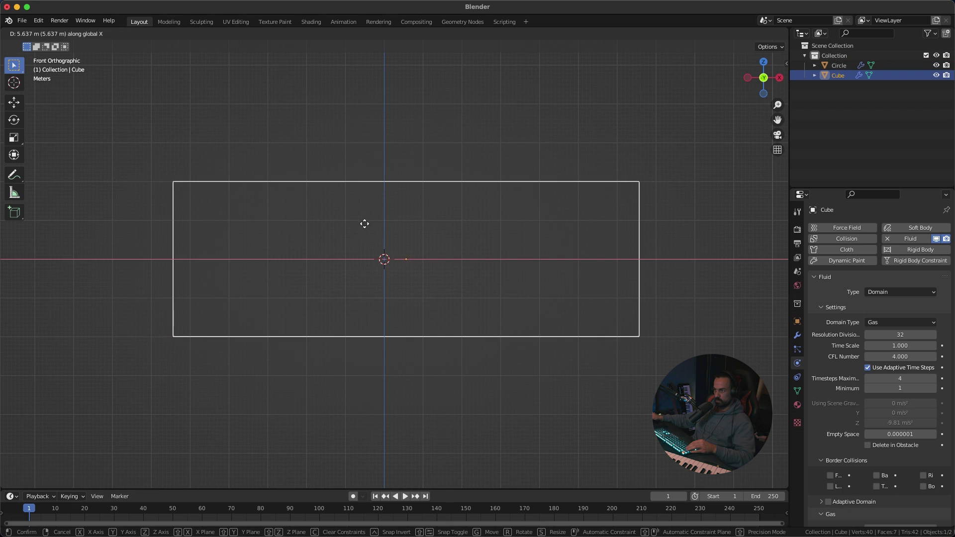
left_click(546, 224)
middle_click_drag(444, 228, 327, 228, "shift")
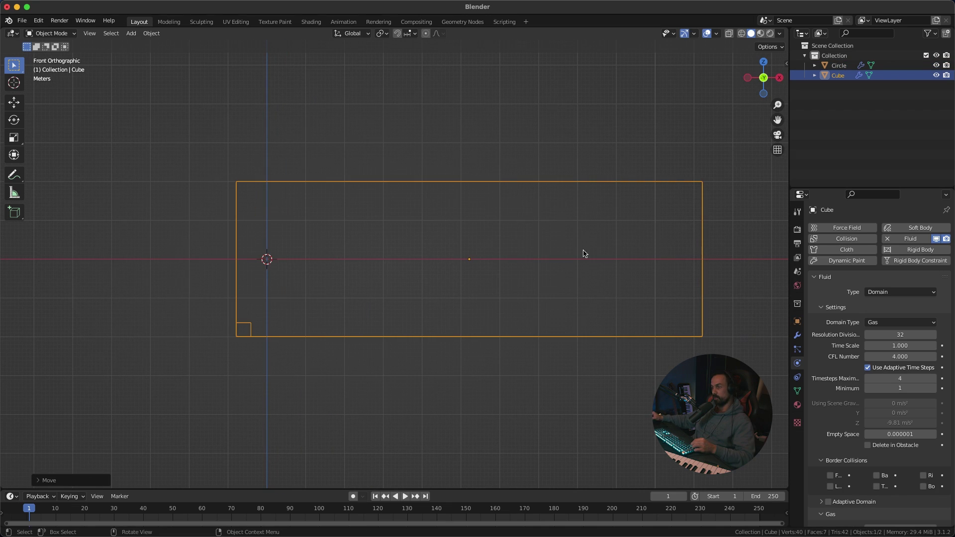
middle_click_drag(459, 251, 270, 294, "shift")
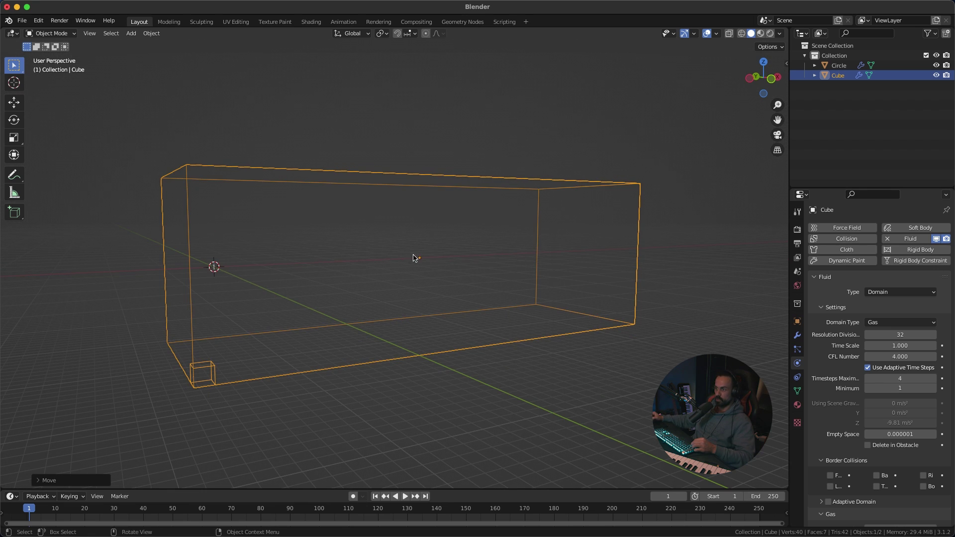
left_click(773, 81)
scroll(461, 235, "down", 1)
middle_click_drag(390, 222, 410, 238, "shift")
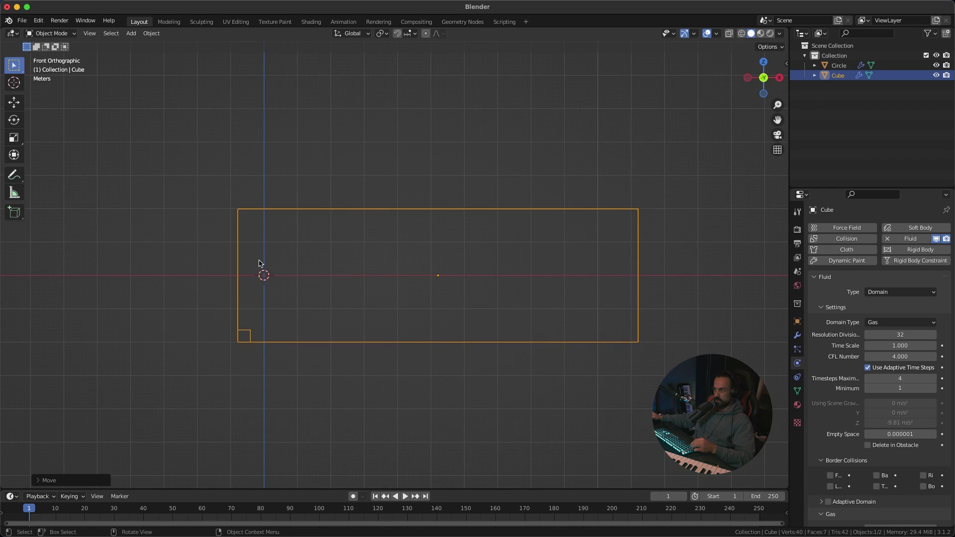
left_click(311, 250)
left_click_drag(290, 187, 304, 213)
key("g")
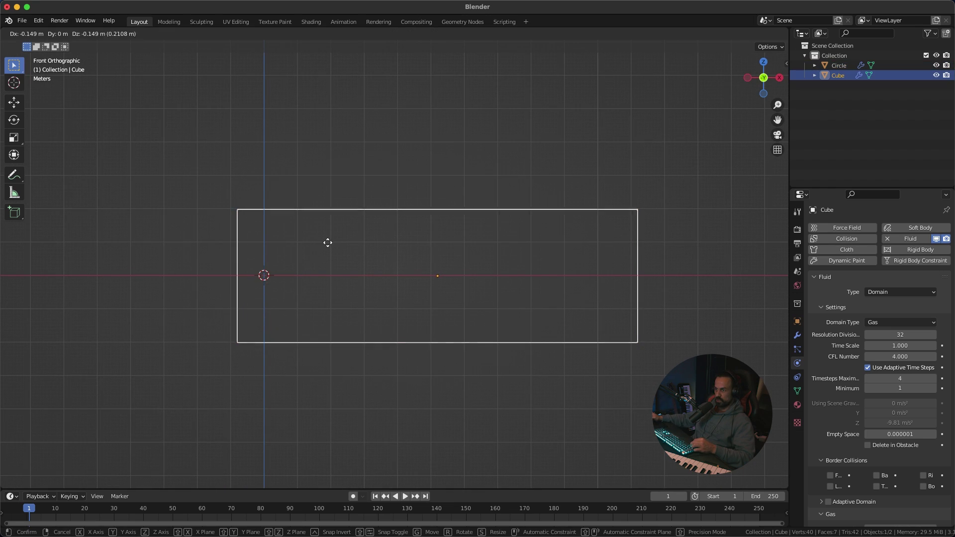
left_click(339, 241)
Step: Select the circle again and set its Flow Type to Fire + Smoke
middle_click_drag(338, 241, 433, 191)
scroll(339, 246, "up", 1)
scroll(432, 192, "up", 2)
left_click_drag(304, 219, 327, 246)
mouse_move(386, 250)
middle_mouse_down()
mouse_move(364, 249)
mouse_move(432, 239)
mouse_move(359, 226)
mouse_move(384, 267)
mouse_move(311, 254)
mouse_move(307, 225)
mouse_move(394, 235)
middle_mouse_up()
scroll(395, 235, "up", 5)
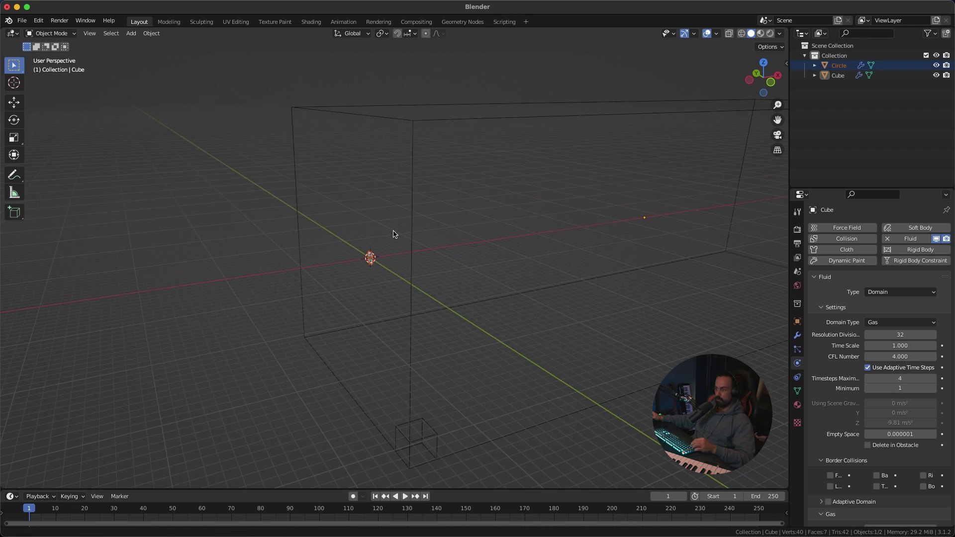
left_click(360, 199)
left_click(325, 235)
middle_click_drag(319, 229, 666, 252)
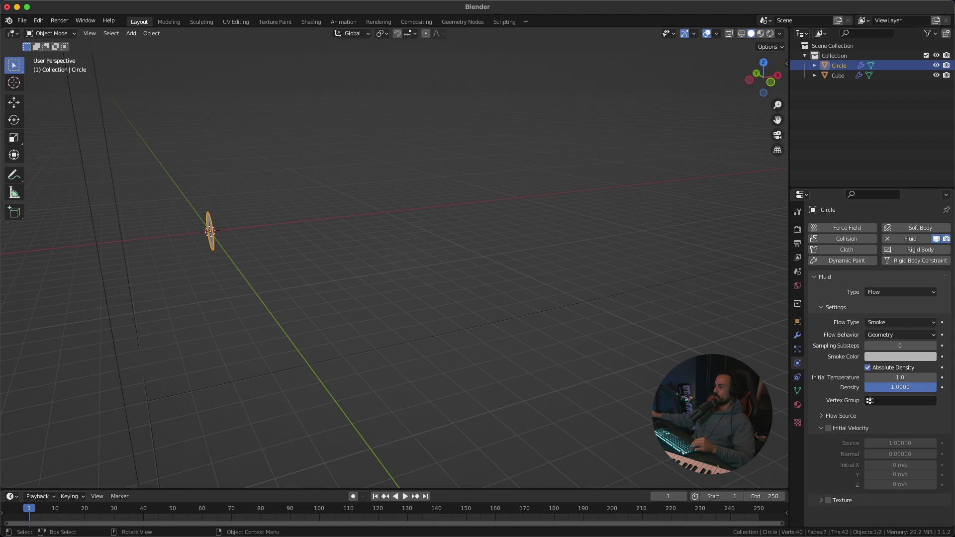
left_click(901, 323)
left_click(919, 348)
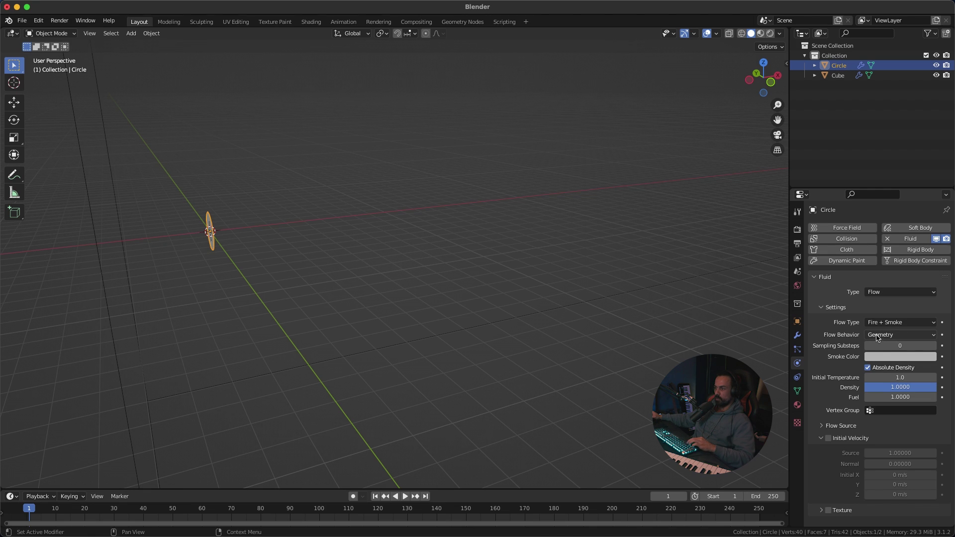
Step: Play the timeline briefly to preview the fire and smoke emission, and return to the first frame
scroll(368, 308, "down", 2)
key("space")
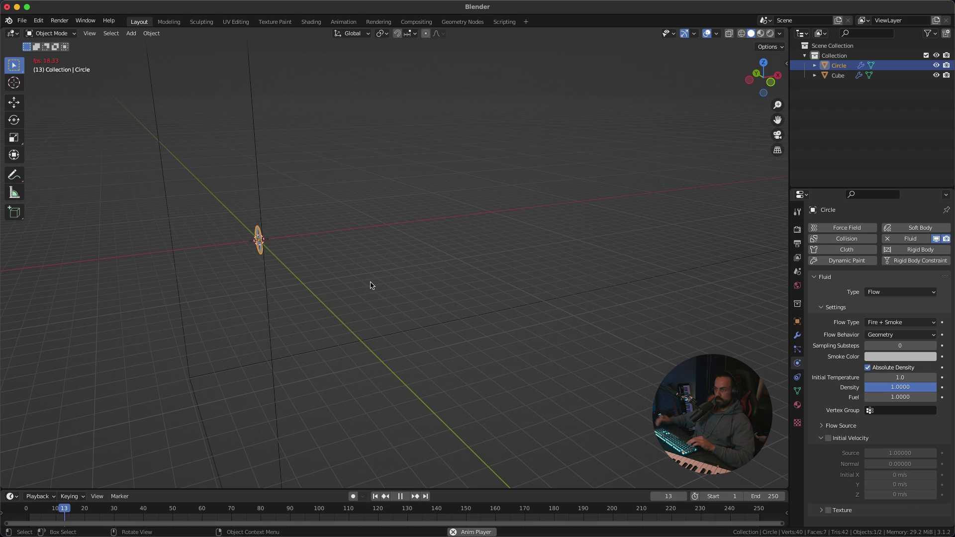
key("Escape")
middle_click_drag(371, 283, 440, 307)
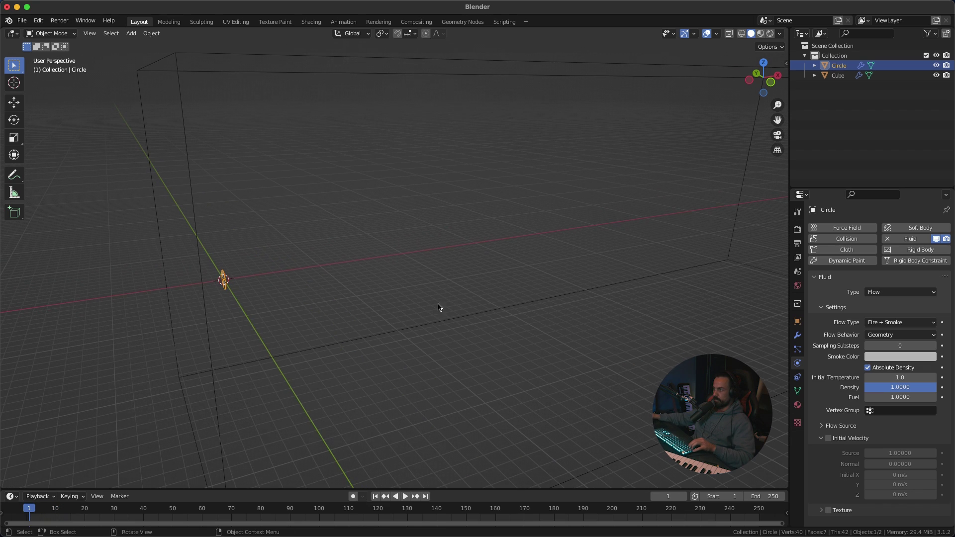
Step: Select the domain cube and refresh its simulation by changing Resolution Divisions to 34 and back to 32
left_click(416, 328)
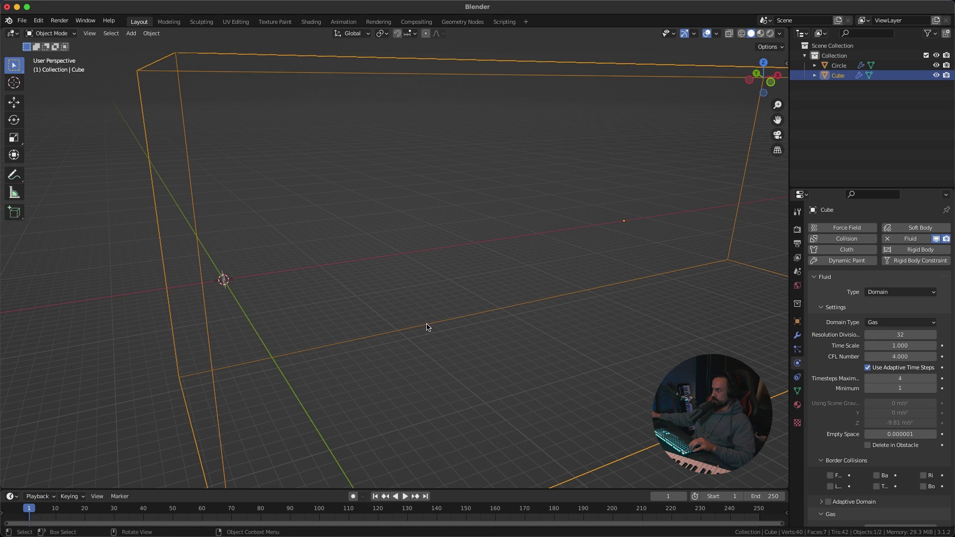
left_click(869, 336)
scroll(537, 365, "down", 3)
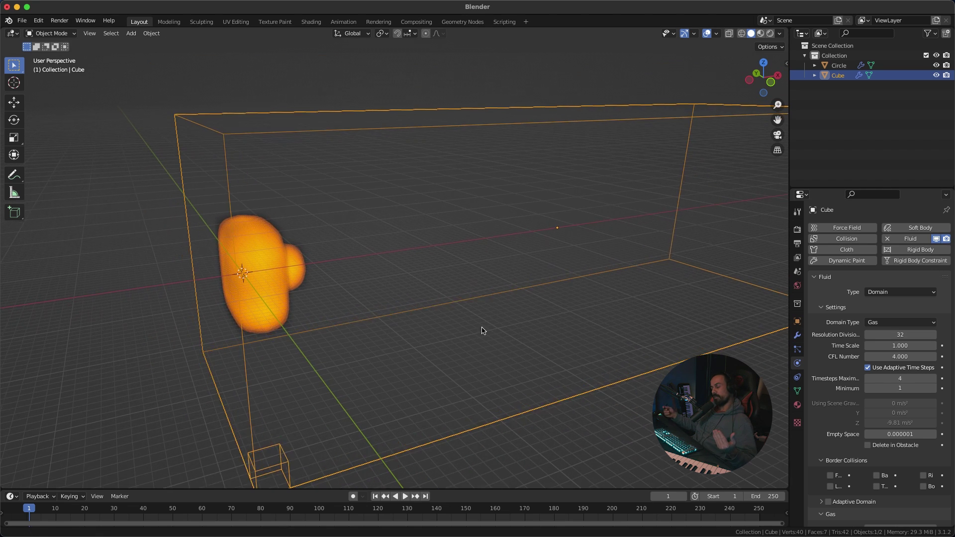
Step: Select the circle and play the simulation from several angles to check how long the flow source keeps emitting
middle_click_drag(481, 327, 478, 325, "shift")
left_click(475, 309)
left_click(473, 299)
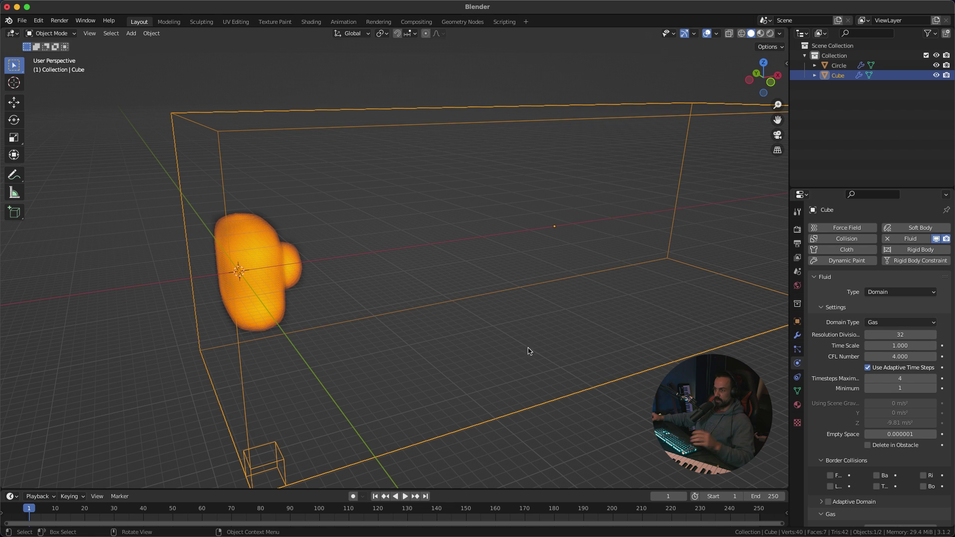
middle_click_drag(475, 327, 450, 275)
left_click(217, 262)
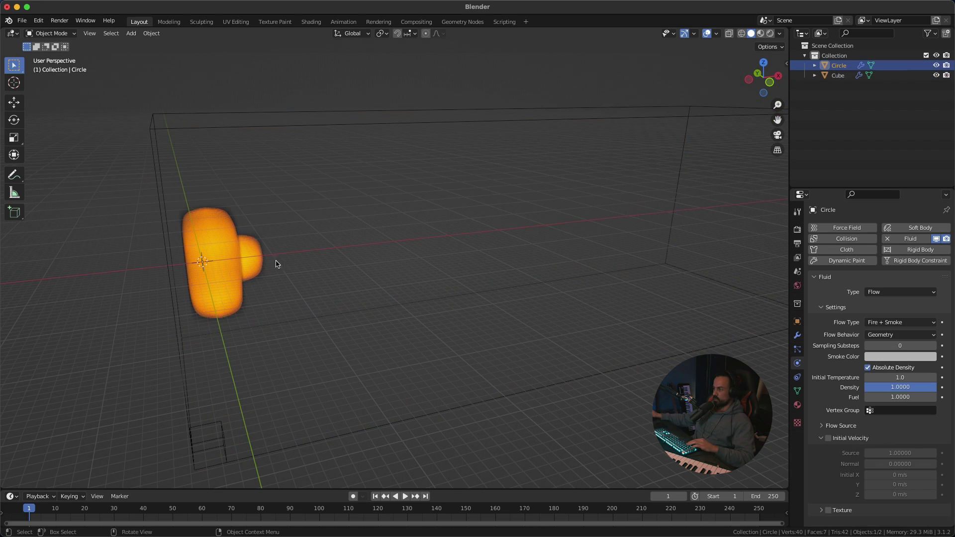
key("space")
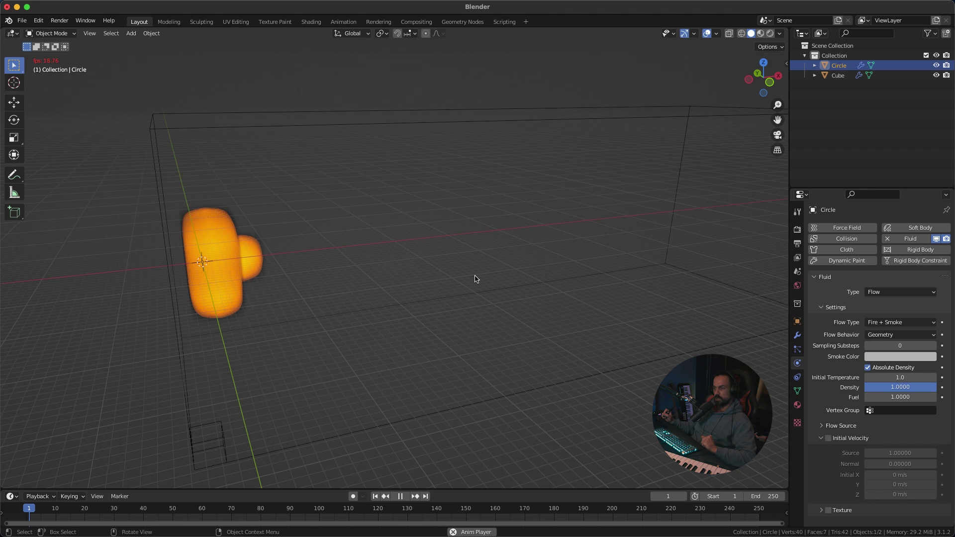
middle_click_drag(362, 283, 394, 264)
key("Escape")
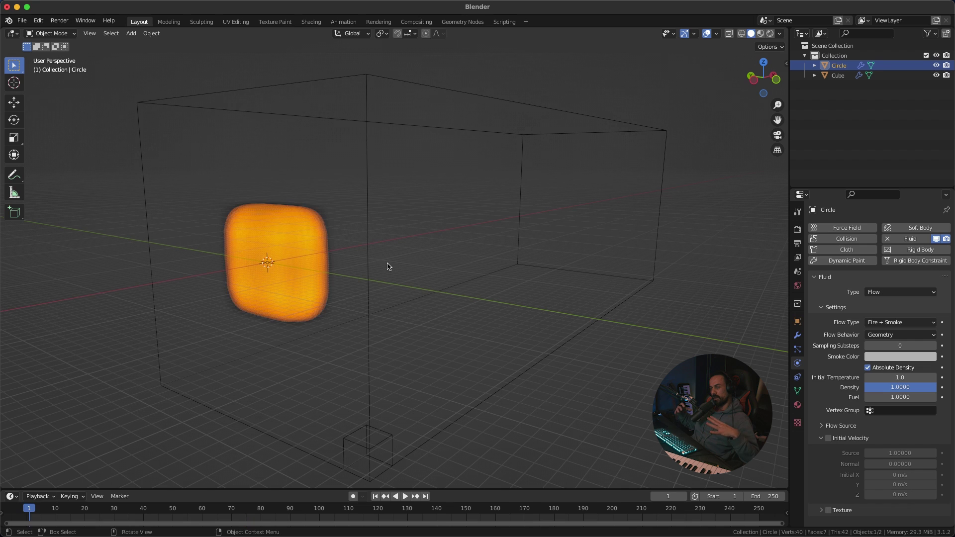
key("space")
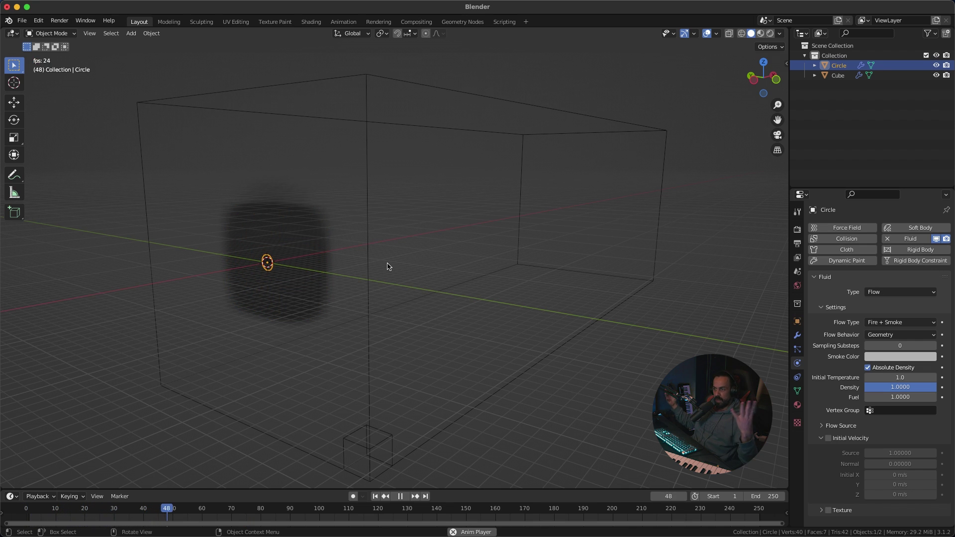
key("Escape")
middle_click_drag(388, 266, 475, 272)
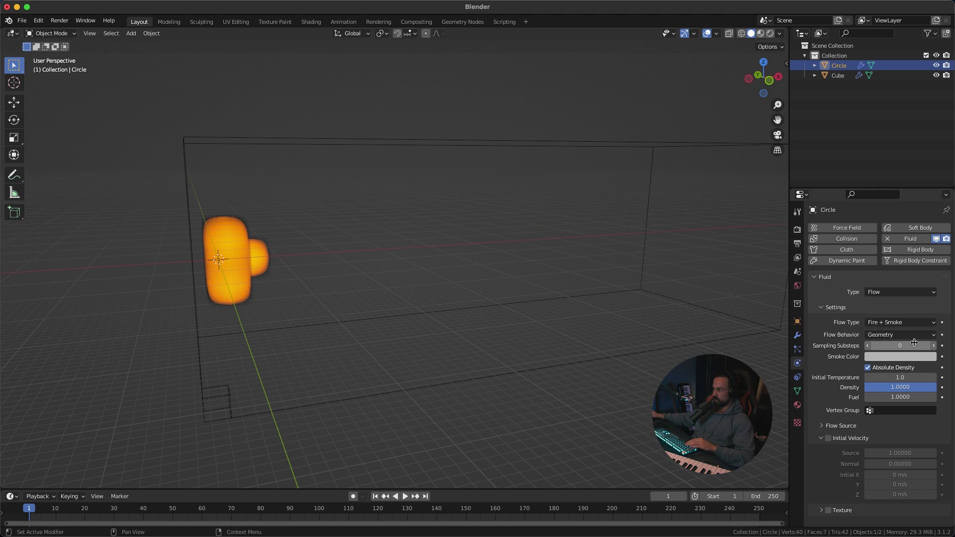
Step: Change the circle's Flow Behavior to Inflow
left_click(890, 335)
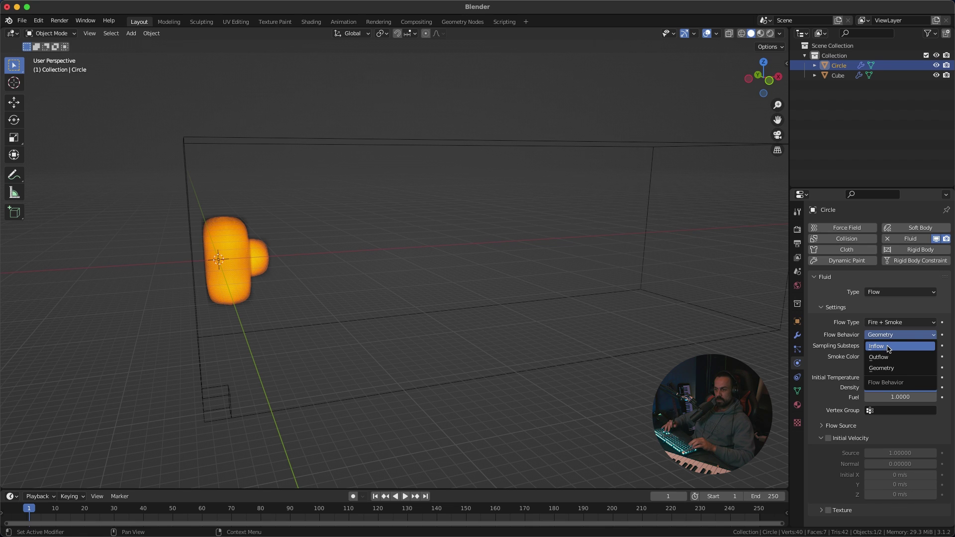
left_click(889, 347)
middle_click_drag(572, 337, 546, 358)
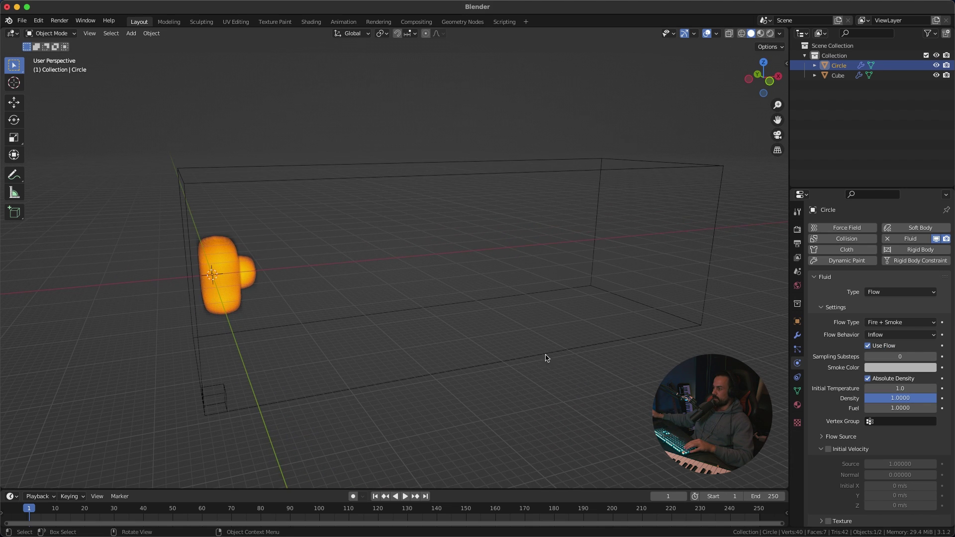
Step: Play the simulation with the circle as an inflow to examine its continuous emission, and rewind to the first frame
left_click(459, 307)
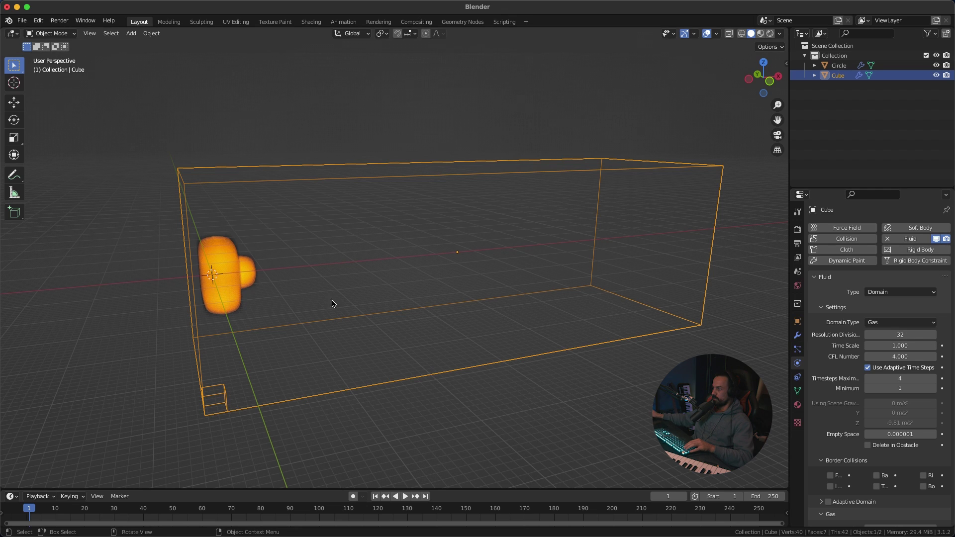
left_click(212, 274)
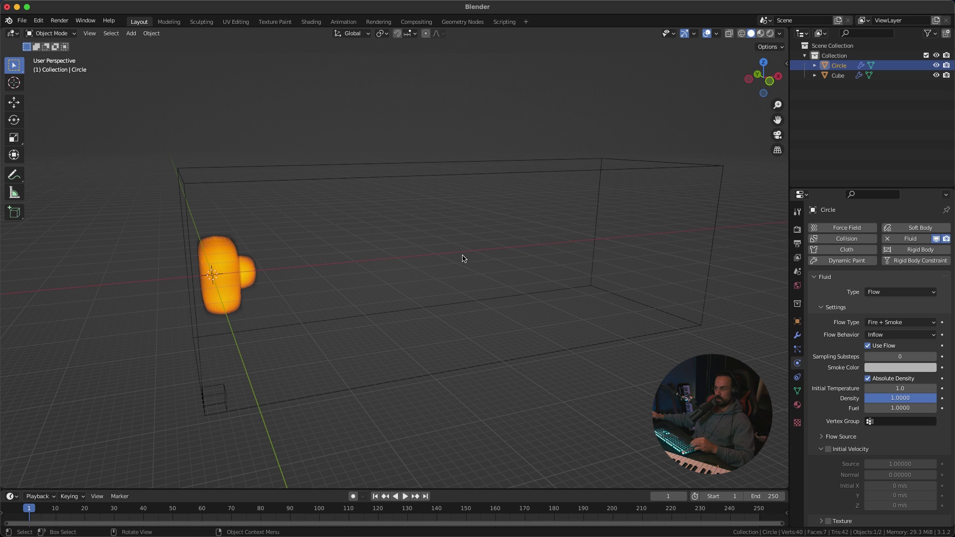
key("space")
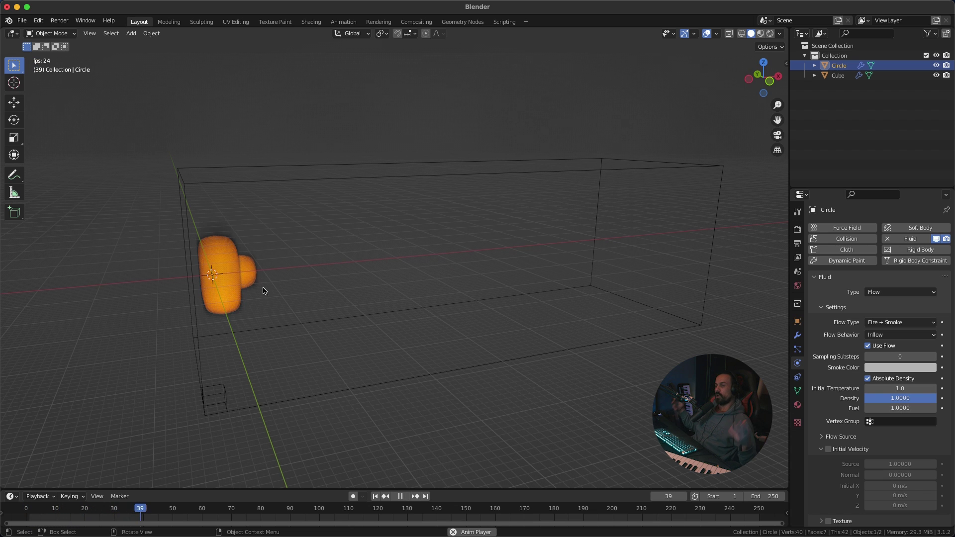
middle_click_drag(263, 288, 529, 295, "shift")
scroll(396, 249, "up", 5)
key("space")
key("shift+Left")
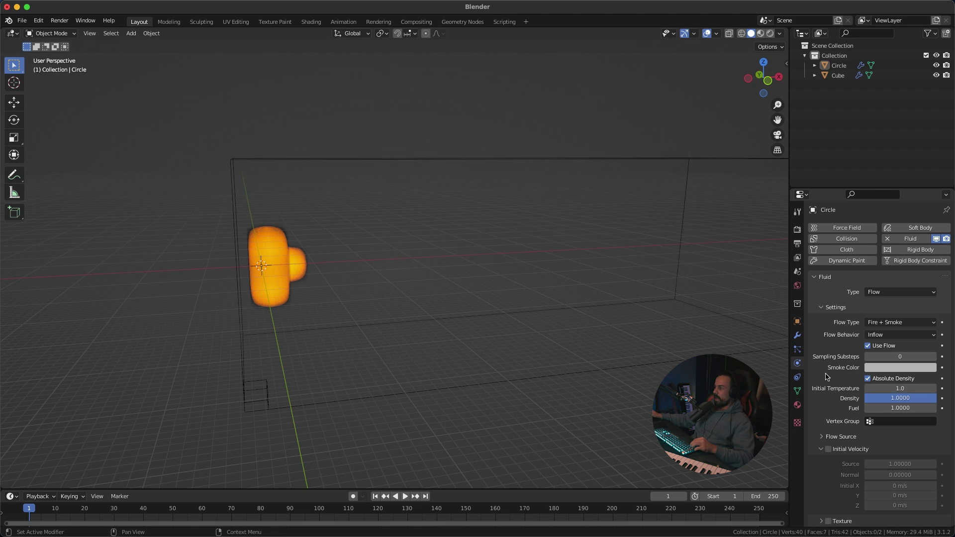
Step: Expand the circle's Flow Source settings and set Surface Emission to 0.5
middle_click_drag(830, 359, 830, 358)
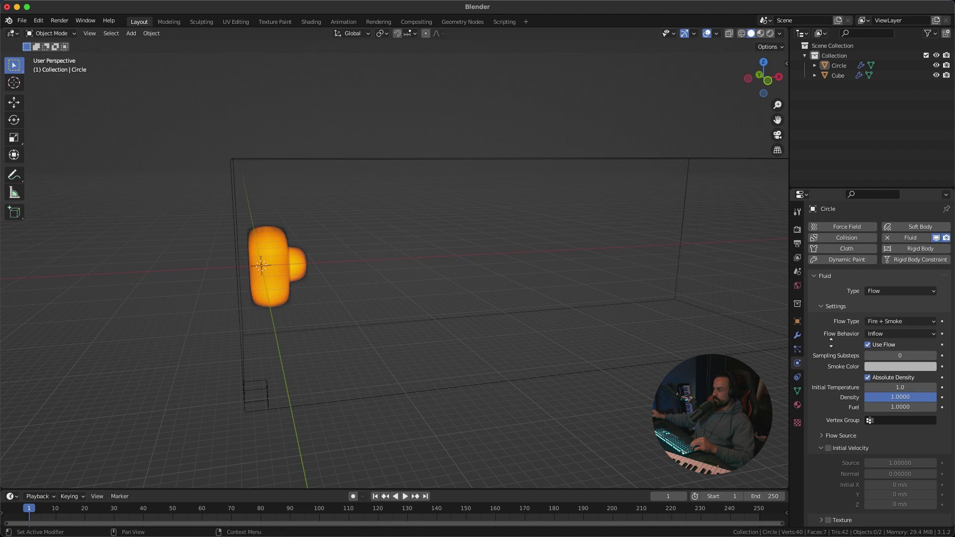
left_click(824, 437)
scroll(826, 348, "down", 3)
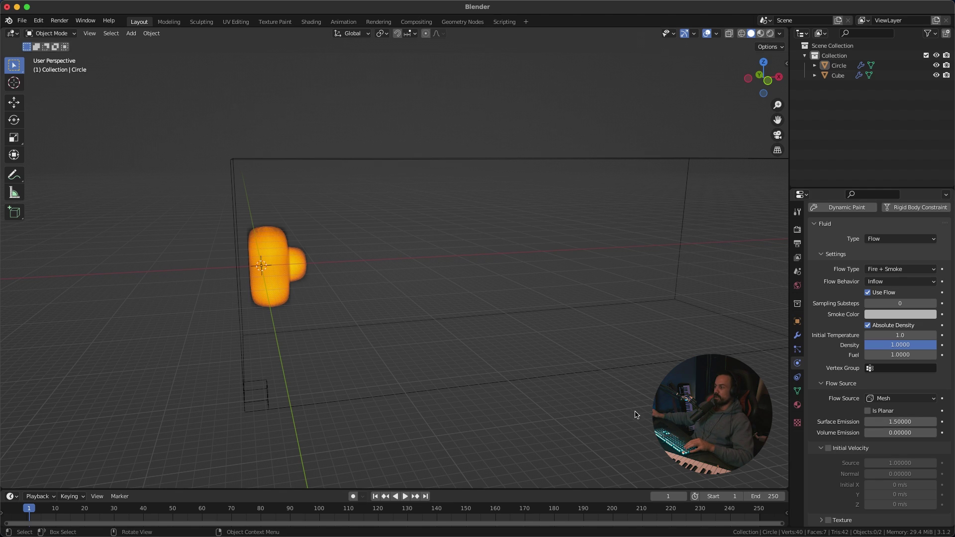
left_click(921, 422)
type("0.5")
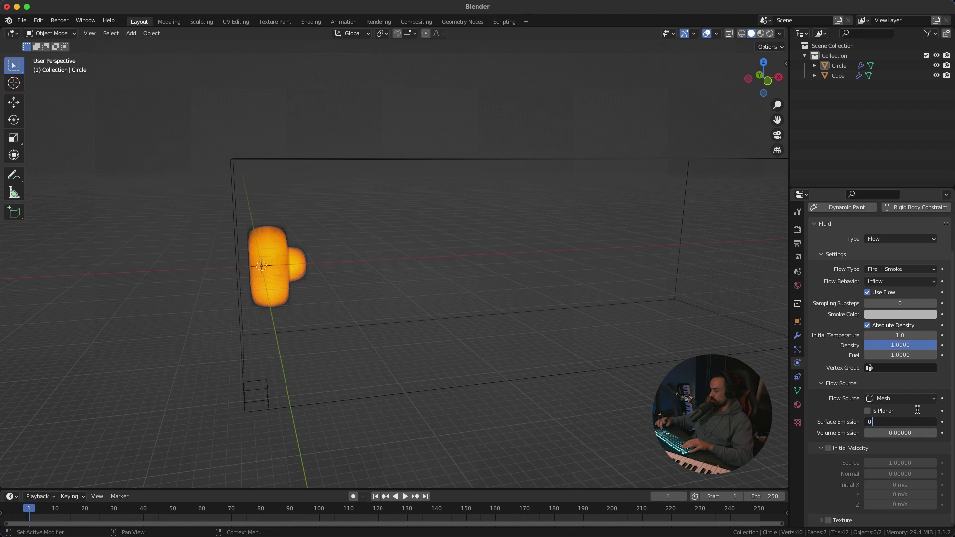
key("Return")
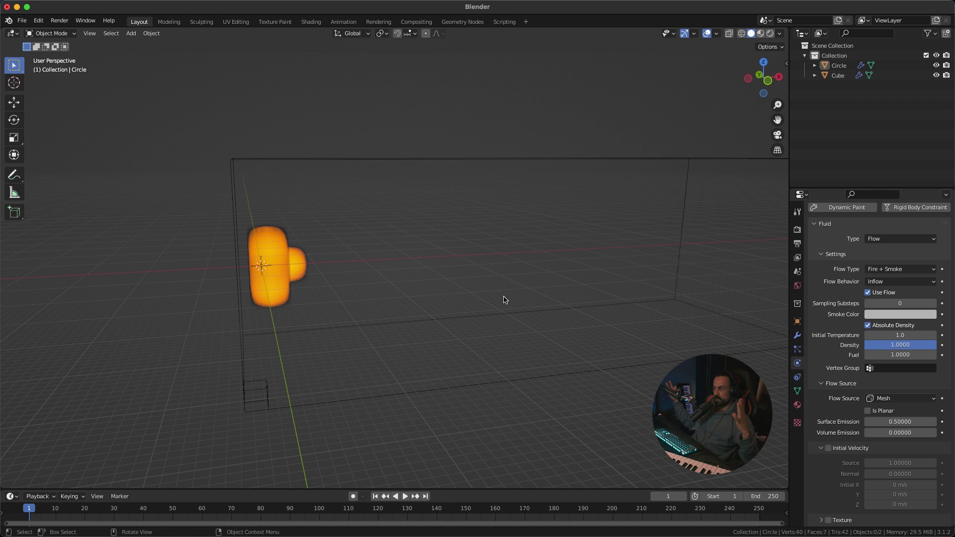
Step: Enable Initial Velocity on the circle's flow source and set Initial X to 60 m/s
middle_click_drag(501, 303, 488, 327)
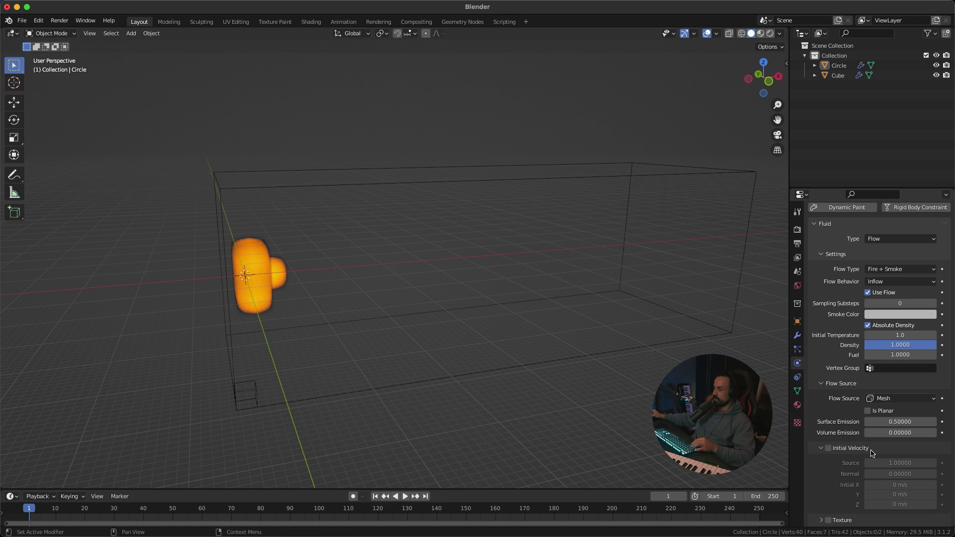
left_click(829, 449)
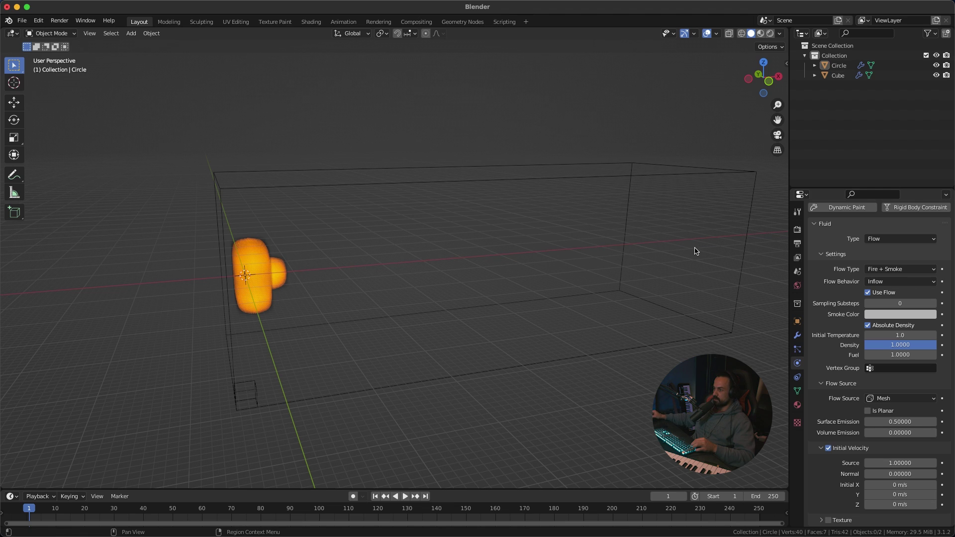
scroll(472, 233, "right", 5, "shift")
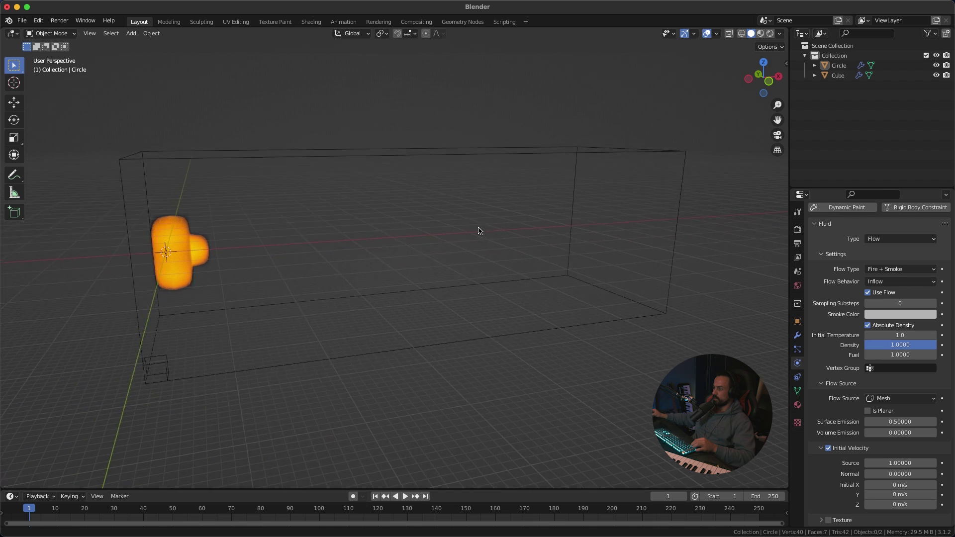
scroll(480, 234, "left", 1, "shift")
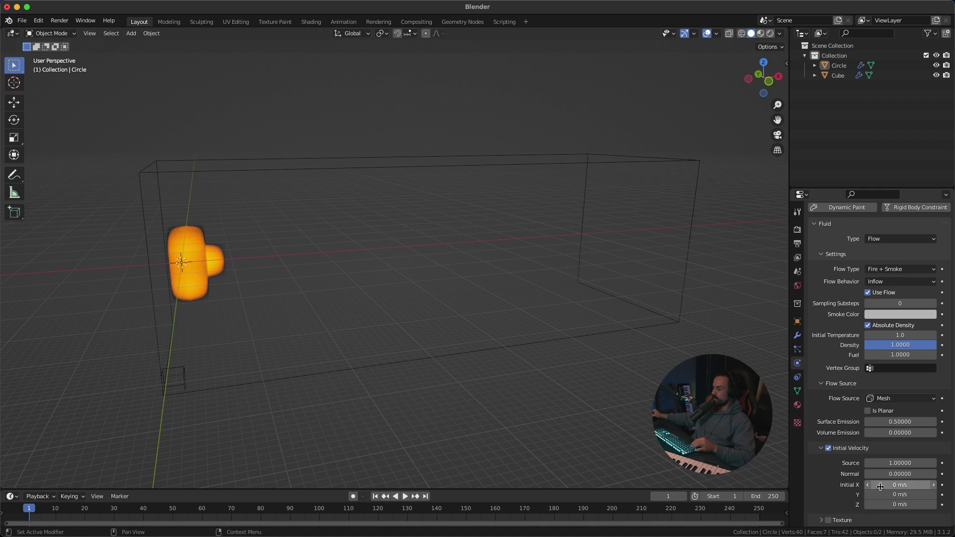
left_click(911, 485)
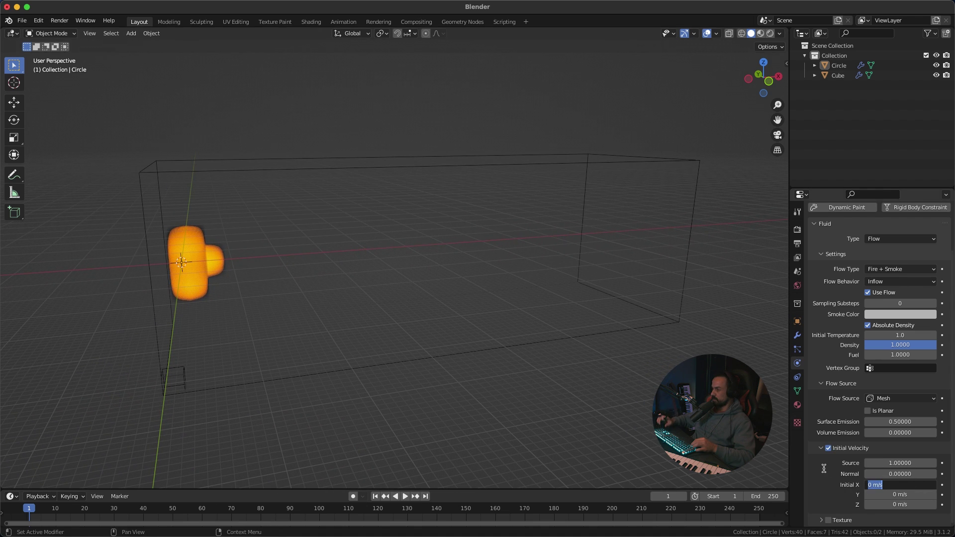
type("60")
key("Return")
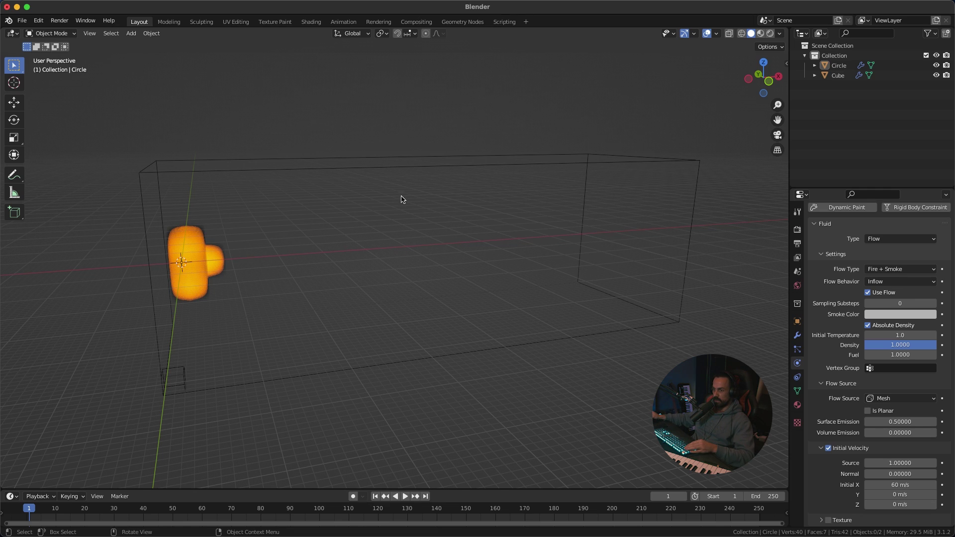
Step: Select the box domain and switch its Resolution Divisions to 34 and back to 32 to refresh the simulation cache
left_click(443, 168)
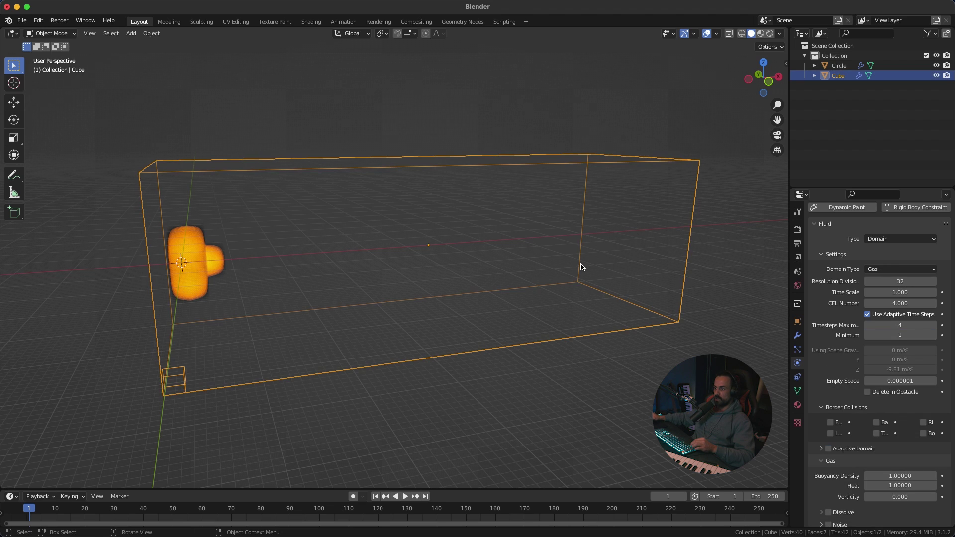
left_click(933, 281)
left_click(934, 281)
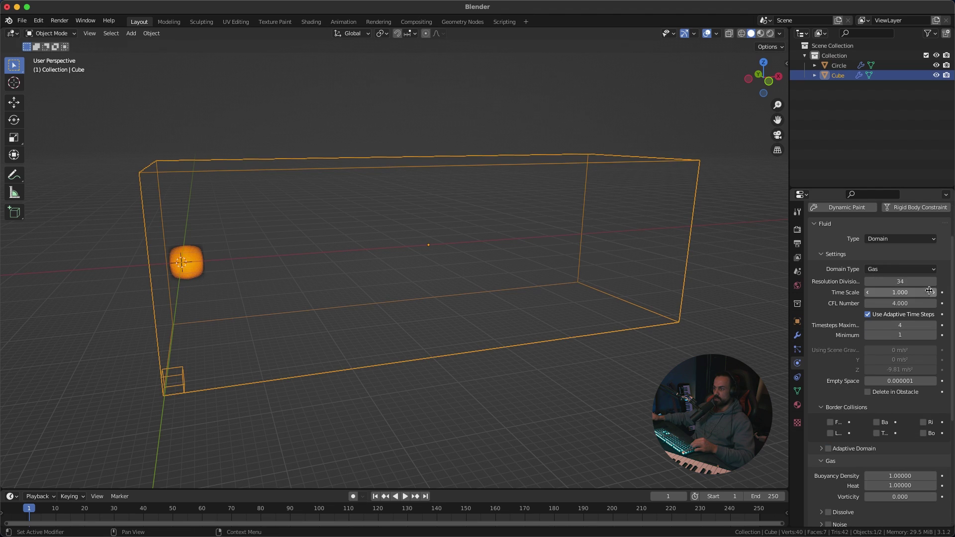
left_click(868, 282)
left_click(868, 282)
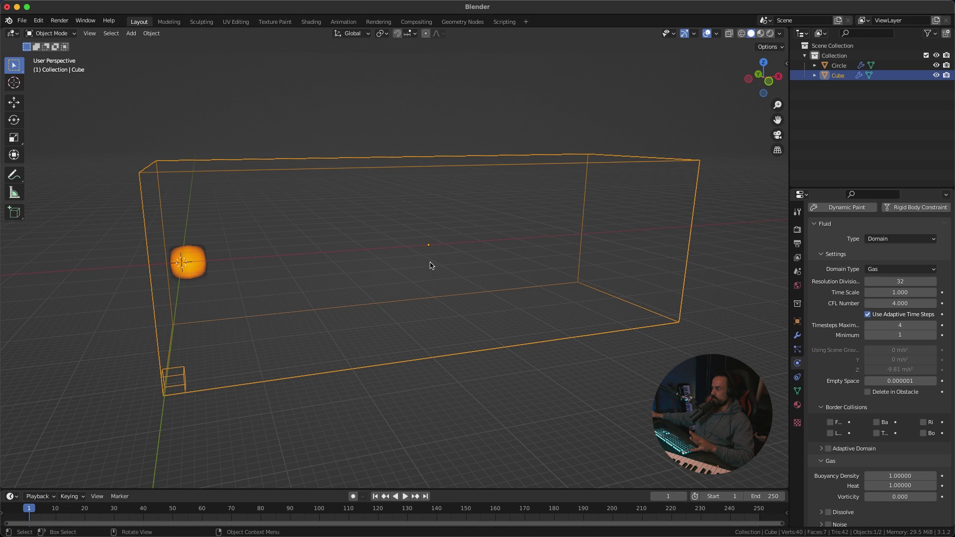
Step: Play the simulation to examine how the initial velocity pushes the fire and smoke, and rewind to the first frame
middle_click_drag(431, 265, 431, 271)
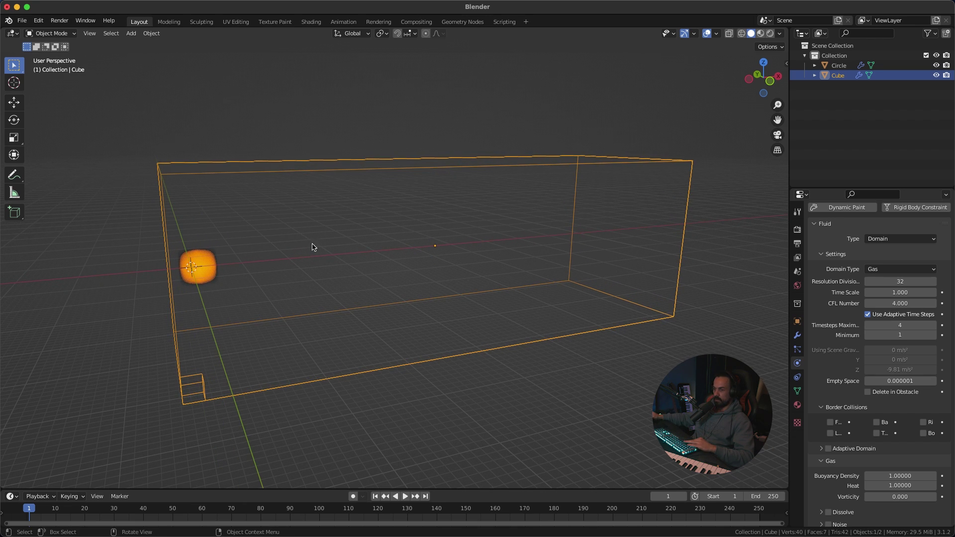
key("space")
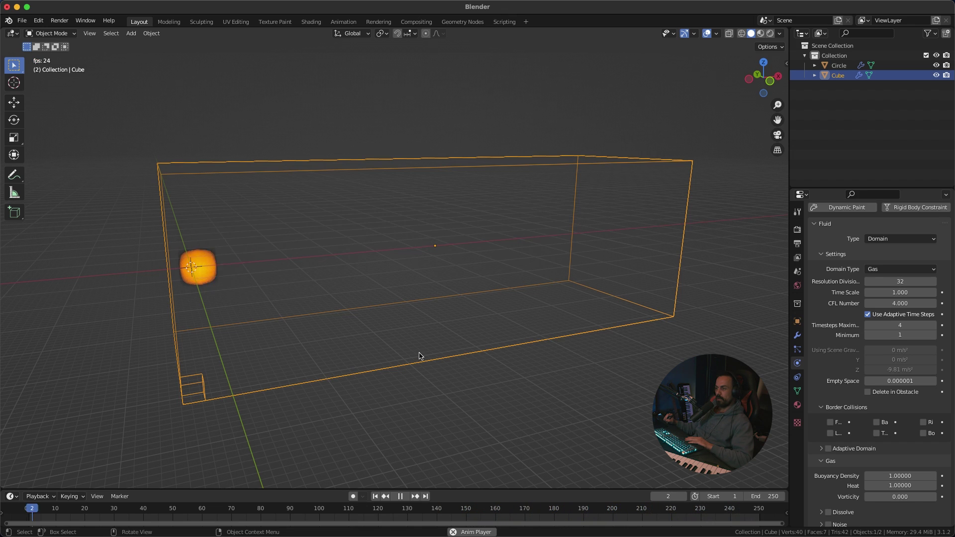
middle_click_drag(452, 268, 428, 297)
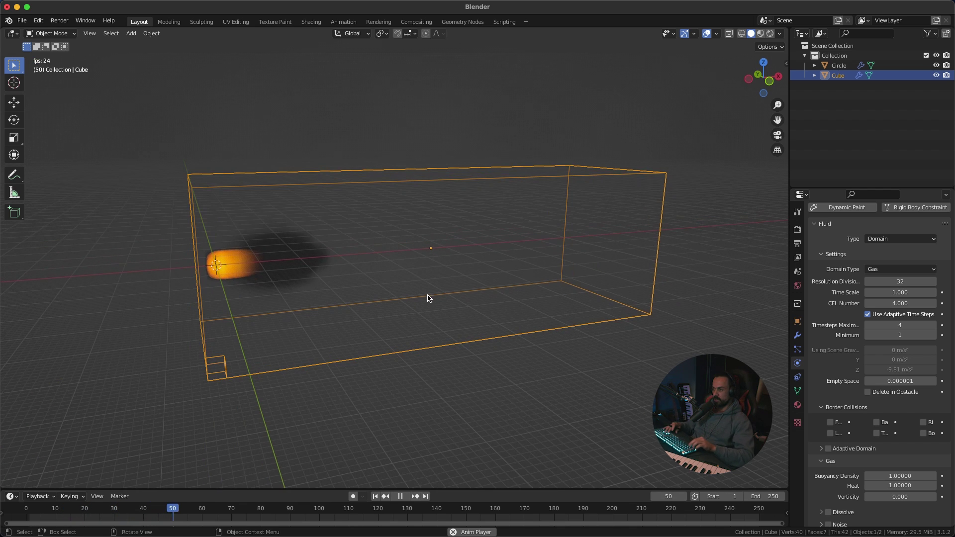
key("space")
left_click_drag(187, 513, 281, 504)
key("shift+Left")
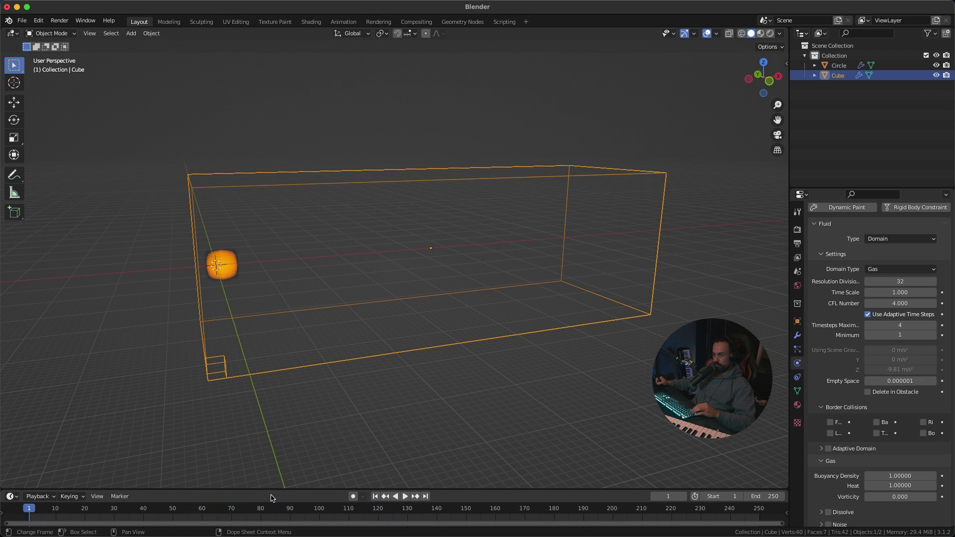
Step: Enlarge the timeline area, set the scene's end frame to 100, and fit the frame range in the timeline
left_click_drag(494, 490, 496, 460)
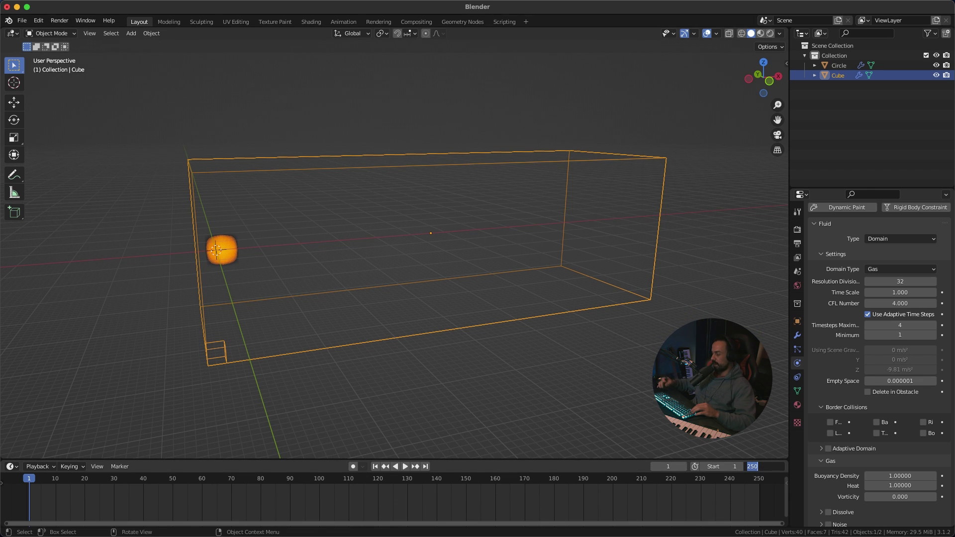
key("Return")
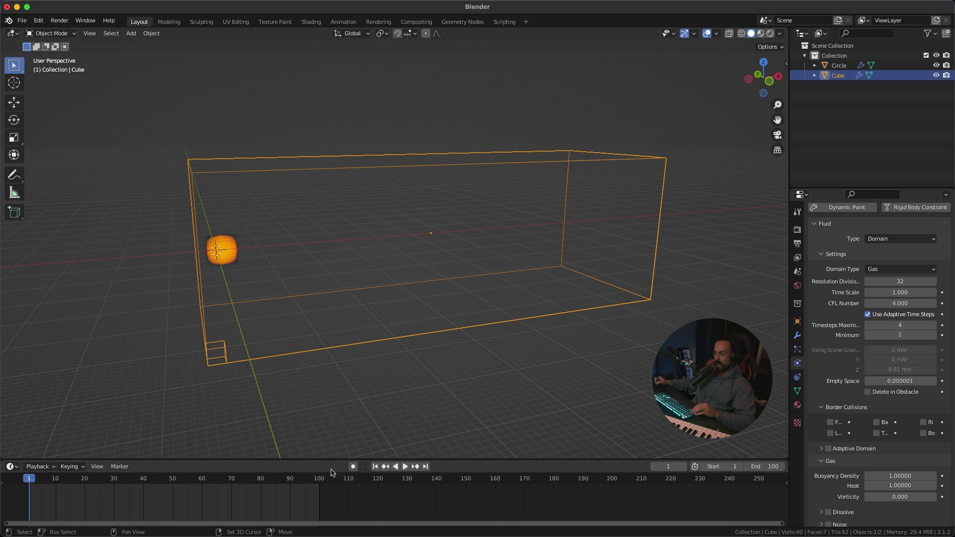
key("Home")
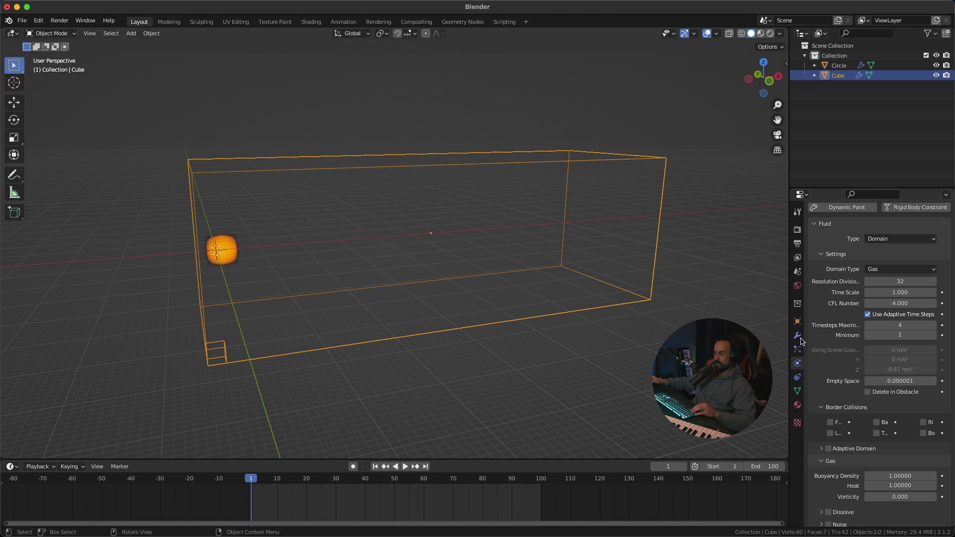
Step: Set the domain's cache End frame to 100
scroll(851, 373, "down", 3)
scroll(850, 374, "down", 7)
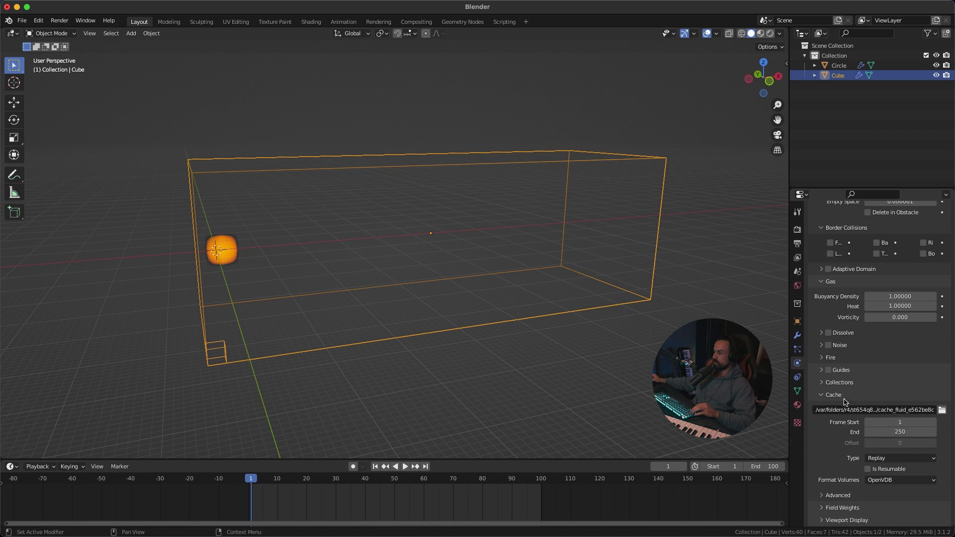
left_click(918, 431)
type("100")
key("Return")
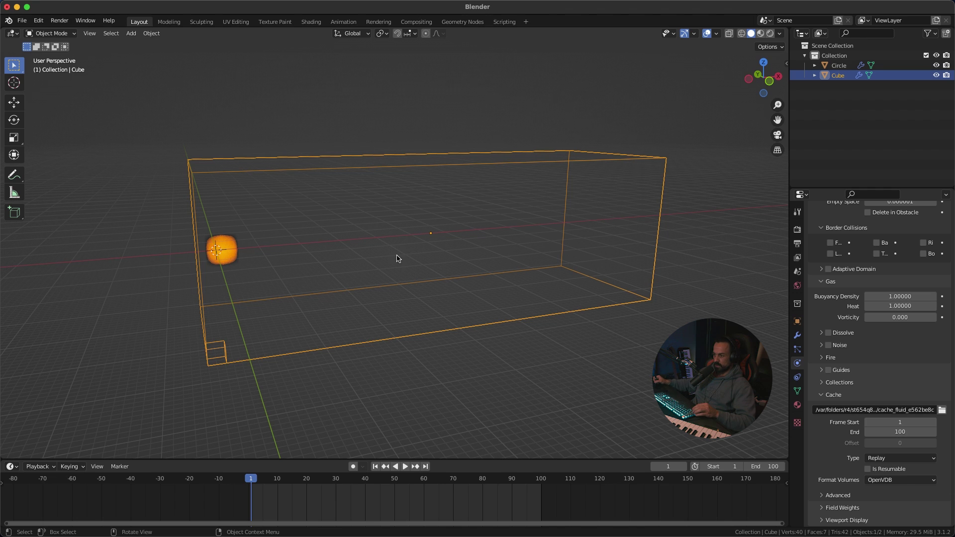
Step: Deselect the domain and add a Wind force field to the scene
mouse_move(396, 264)
middle_mouse_down("shift")
mouse_move(378, 270)
mouse_move(398, 273)
middle_mouse_up("shift")
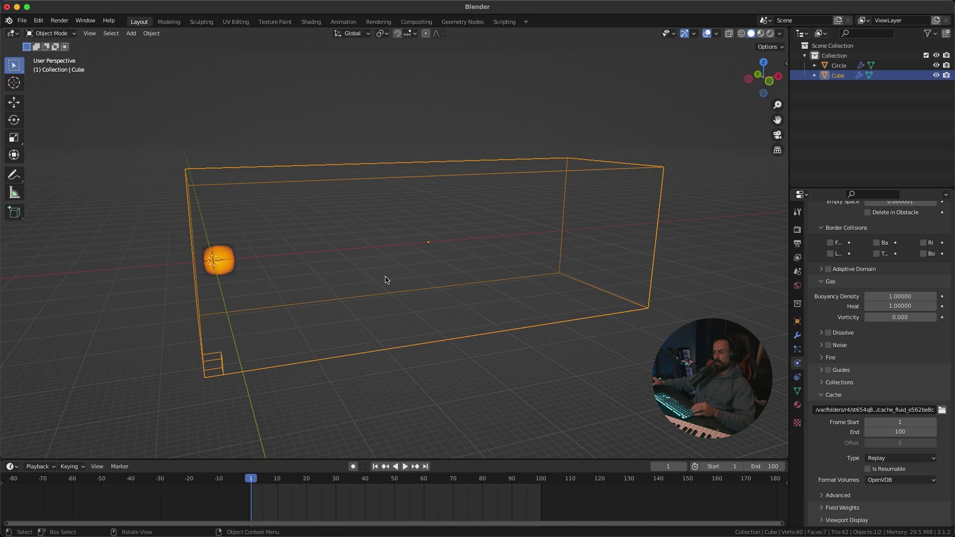
middle_click_drag(214, 262, 268, 251)
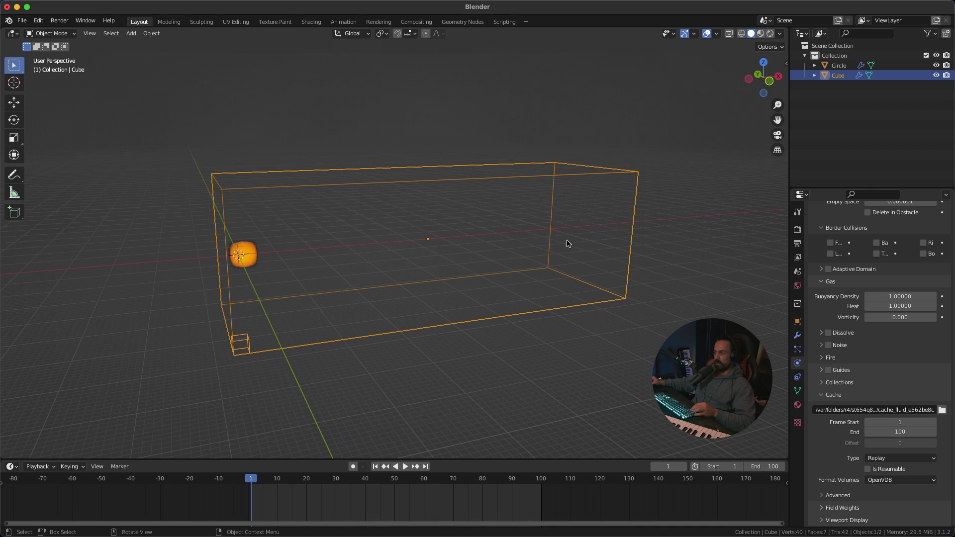
left_click(358, 258)
mouse_move(359, 258)
middle_mouse_down()
mouse_move(401, 260)
mouse_move(345, 262)
mouse_move(346, 275)
mouse_move(369, 264)
mouse_move(341, 263)
middle_mouse_up()
key("shift+a")
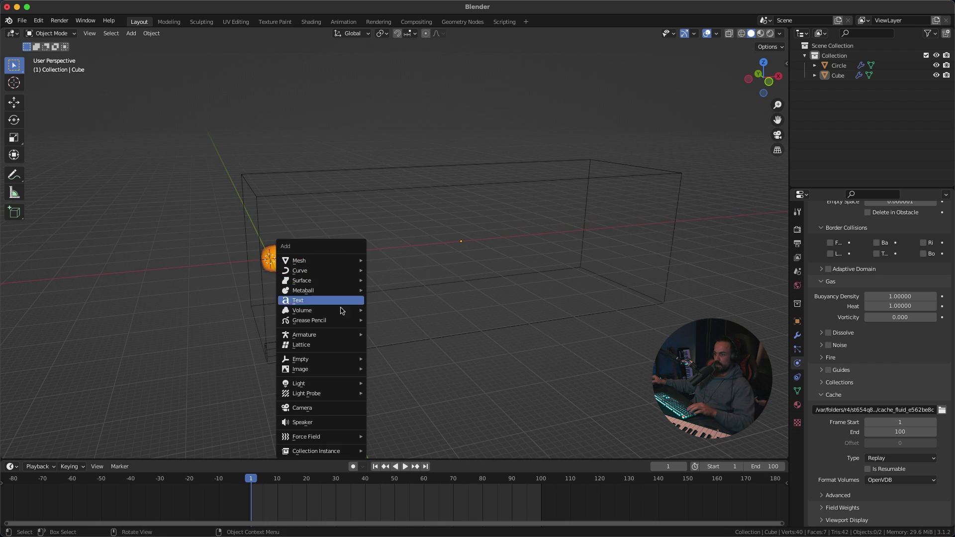
mouse_move(331, 442)
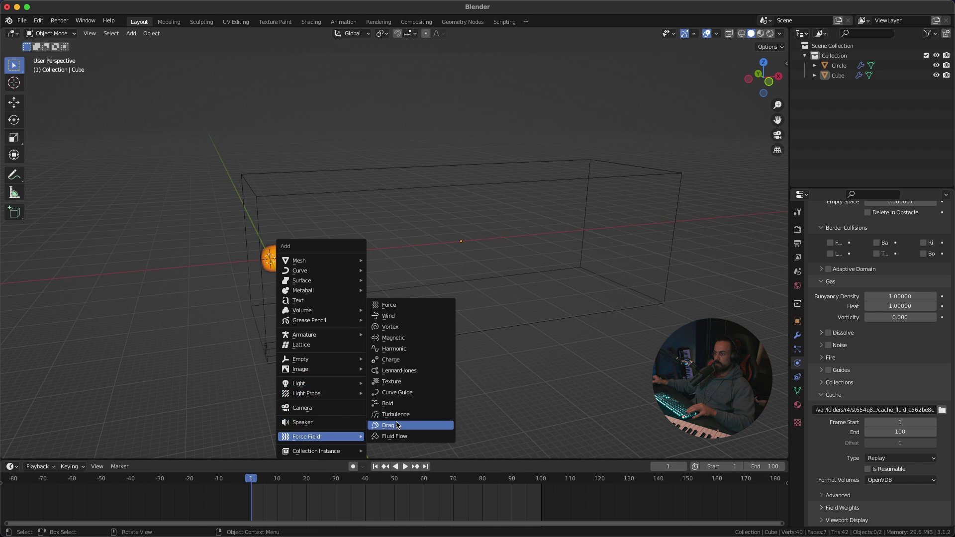
left_click(416, 319)
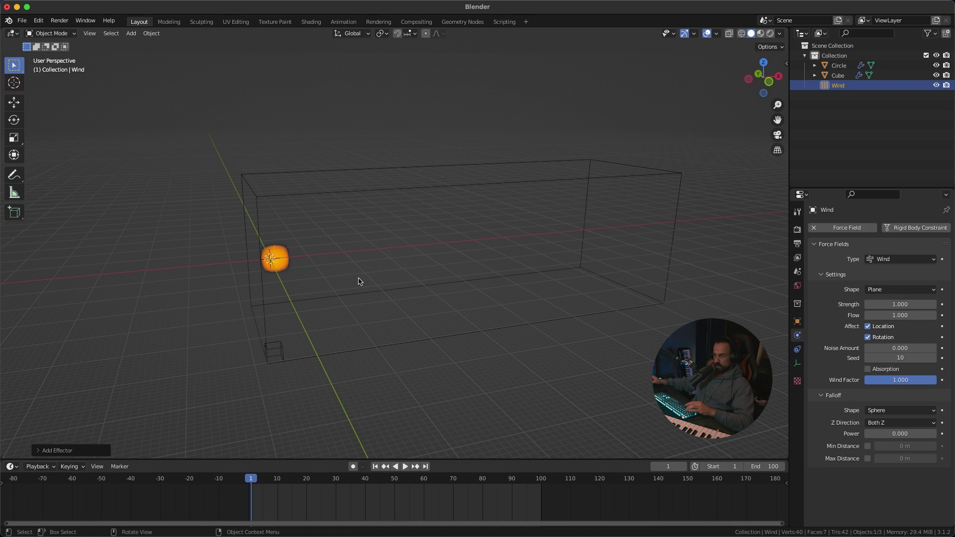
Step: Scale up the wind force field and move it along the X axis outside the domain, behind the circle
key("s")
left_click(522, 343)
key("s")
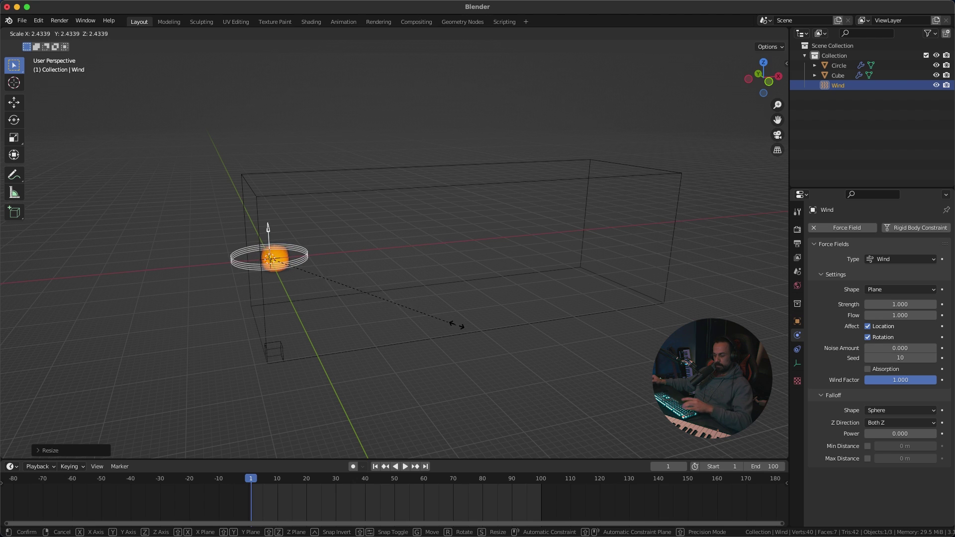
left_click(447, 325)
key("g")
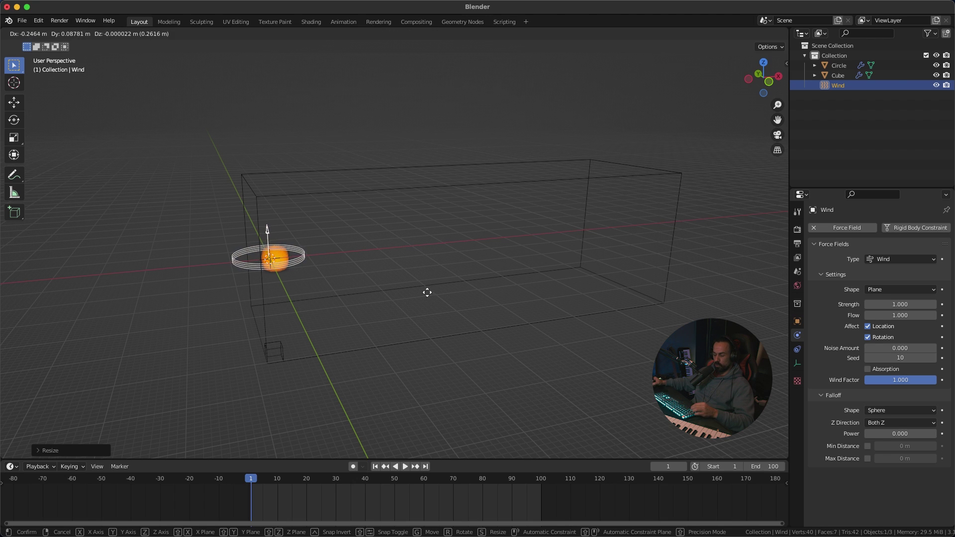
key("x")
left_click(331, 307)
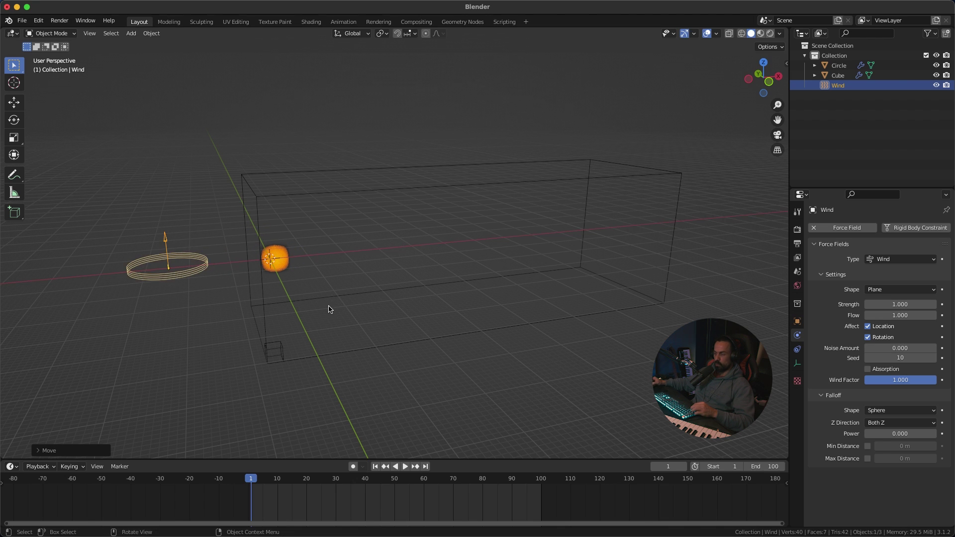
Step: Rotate the wind force field around the Y axis so its arrow points toward the circle and the domain
middle_click_drag(330, 309, 342, 243)
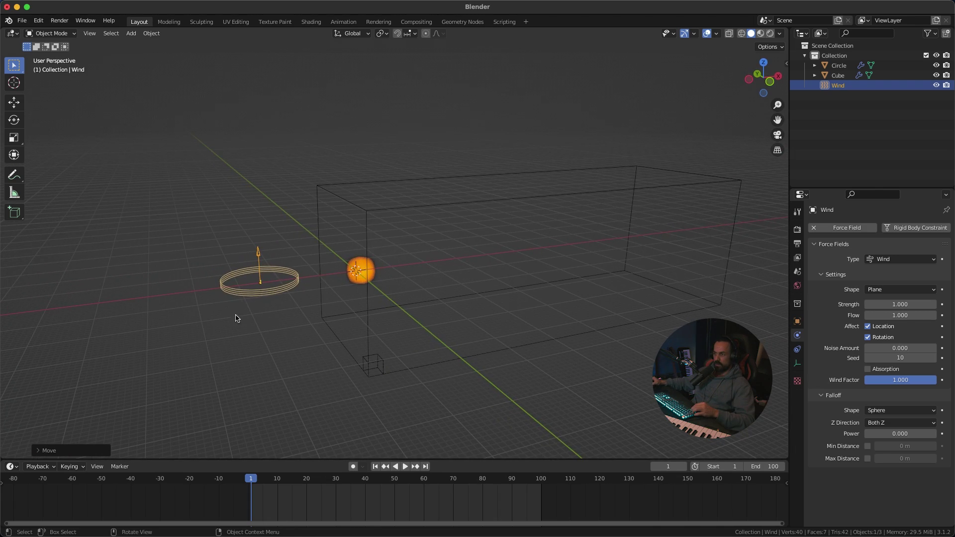
middle_click_drag(440, 259, 394, 251, "shift")
key("r")
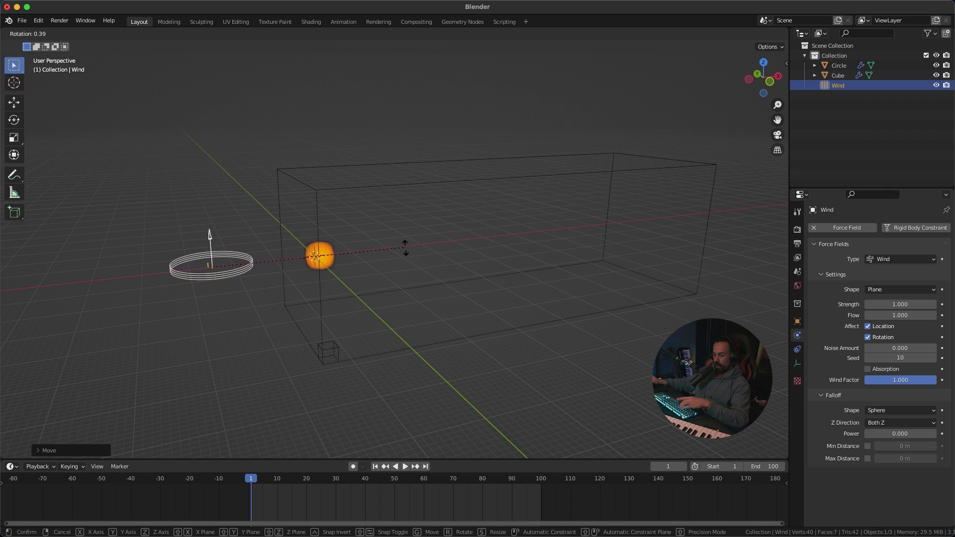
key("y")
left_click(398, 341)
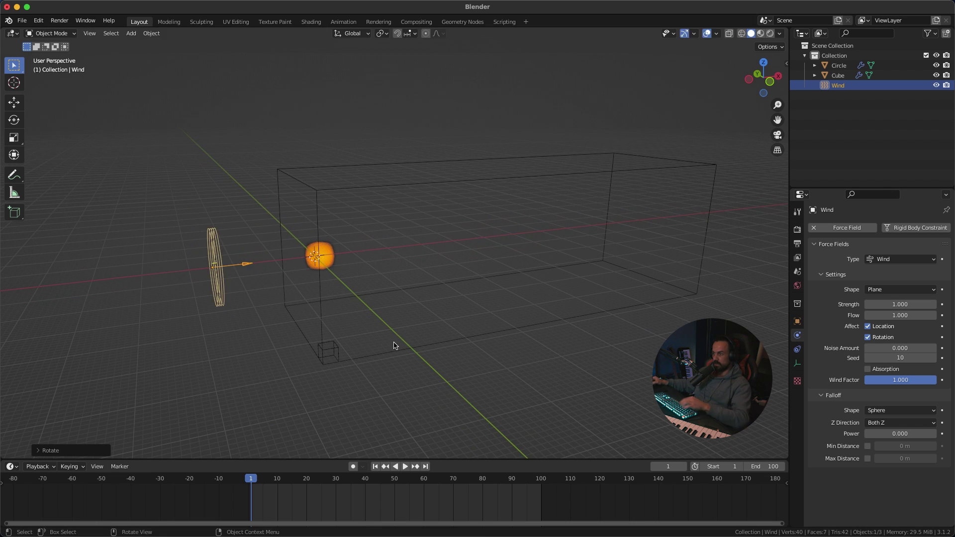
Step: Set the wind force field's Strength to 100
middle_click_drag(395, 346, 319, 331)
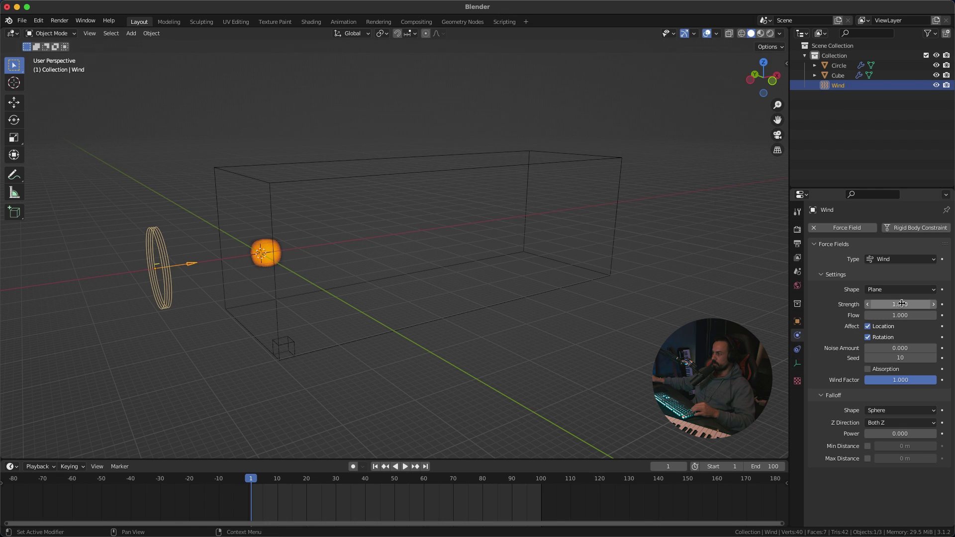
left_click(922, 305)
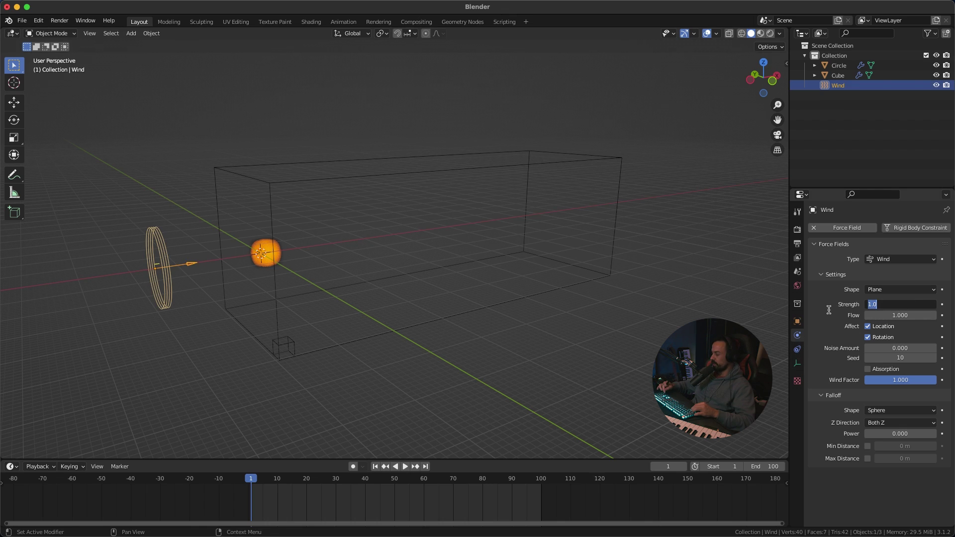
type("100")
key("Return")
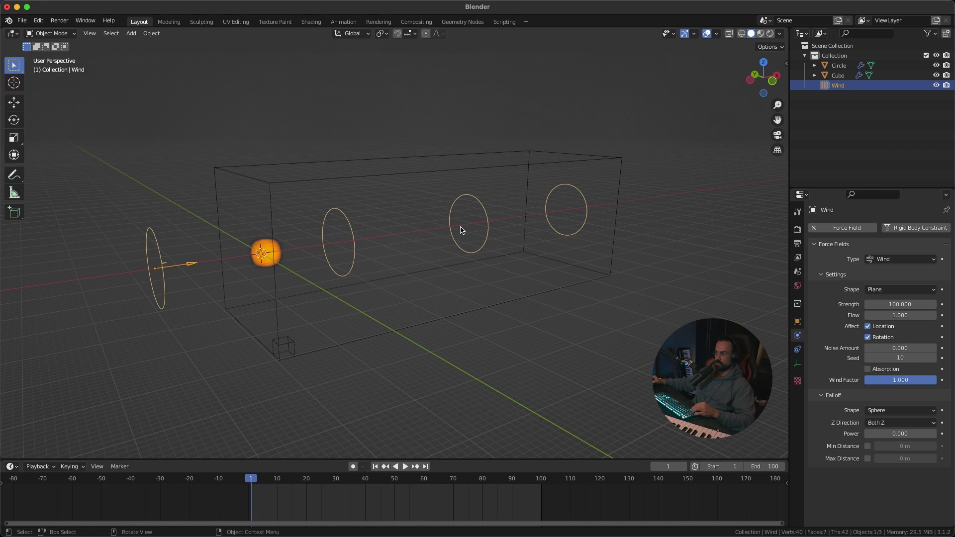
Step: Select the box domain and set its Resolution Divisions to 34
middle_click_drag(461, 230, 429, 239)
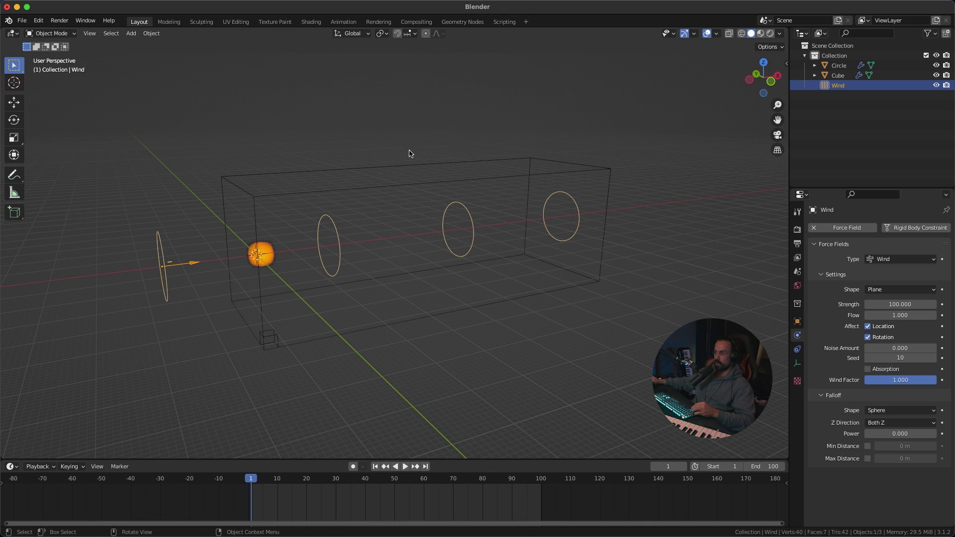
left_click(418, 184)
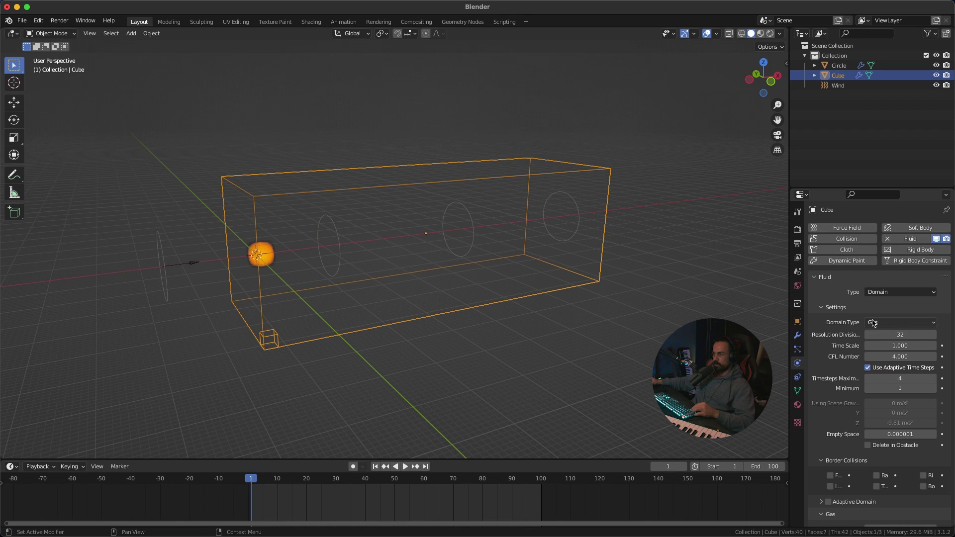
left_click(934, 335)
left_click(935, 335)
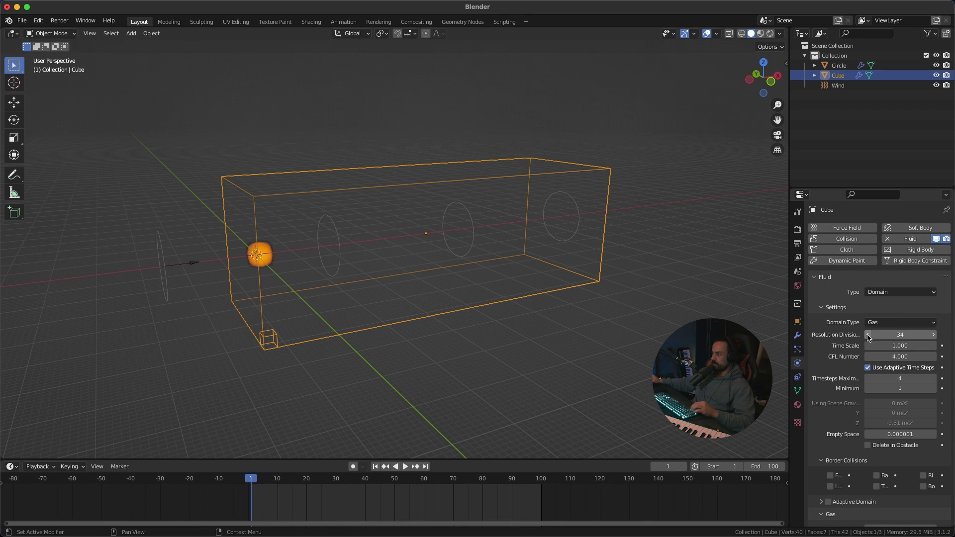
middle_click_drag(540, 324, 438, 324)
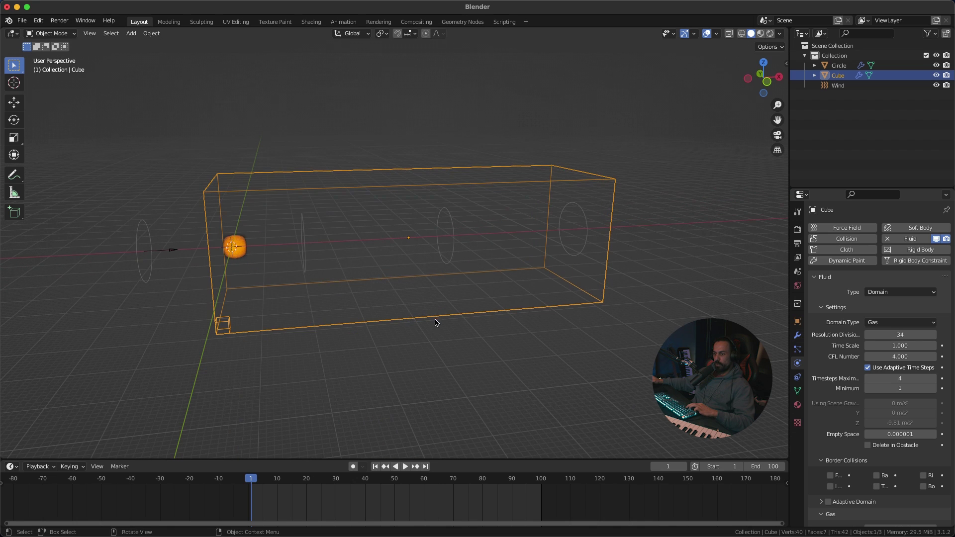
Step: Play the simulation to check how the wind drives the fire and smoke, and return to frame 1
key("space")
middle_click_drag(482, 359, 510, 359)
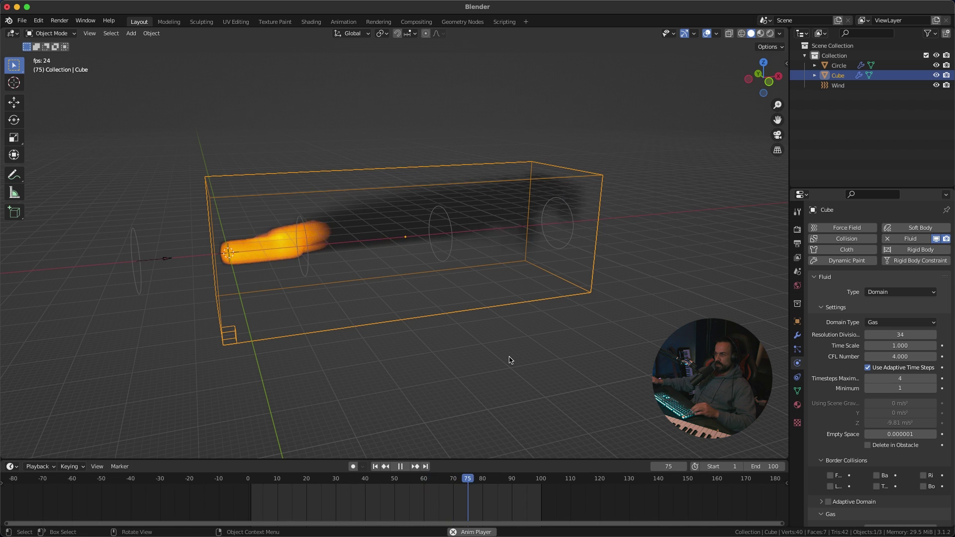
key("space")
key("shift+Left")
Step: Select the circle inflow and set its Sampling Substeps to 5
middle_click_drag(324, 214, 367, 183)
scroll(341, 234, "up", 2)
left_click(204, 247)
middle_click_drag(716, 306, 697, 308)
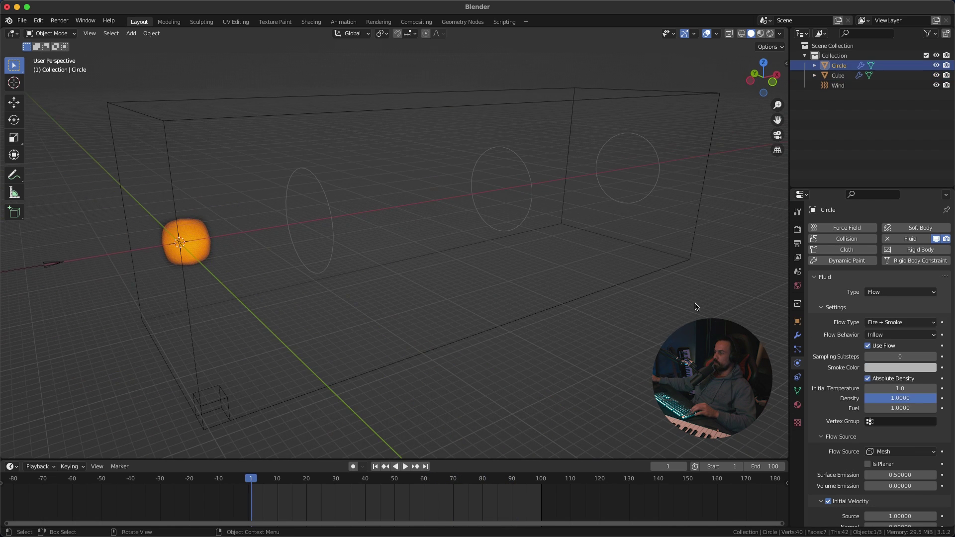
middle_click_drag(562, 372, 490, 383)
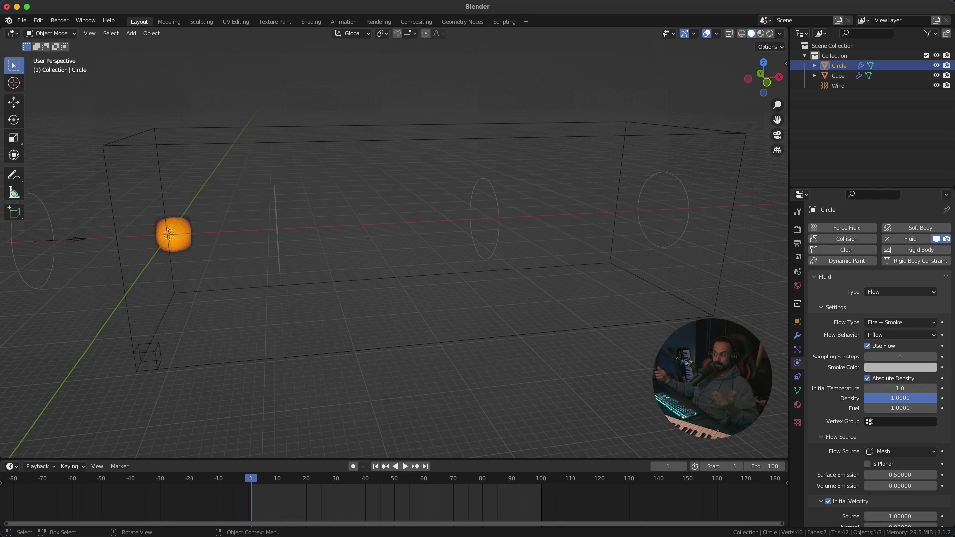
left_click(907, 357)
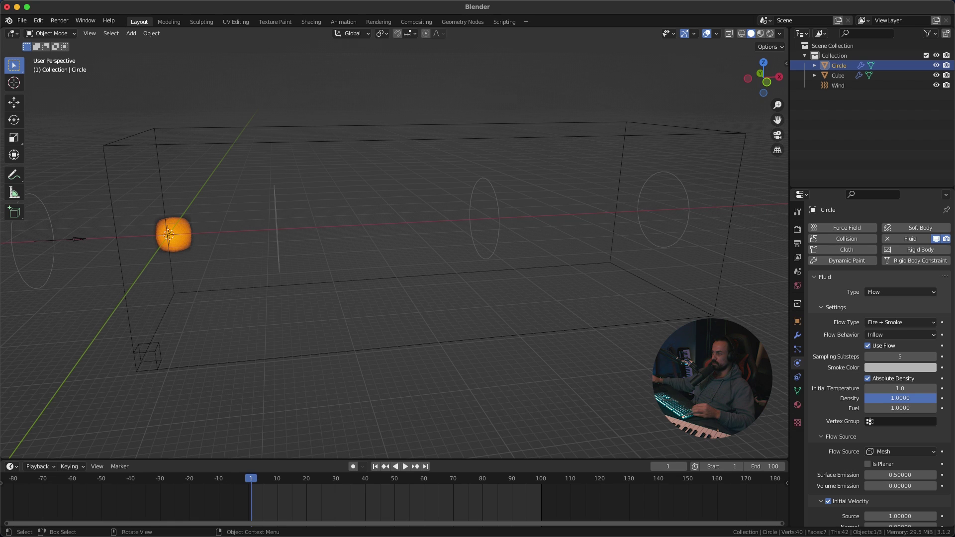
Step: Set both the Density and the Fuel of the circle's flow to 3
middle_click_drag(515, 354, 456, 338)
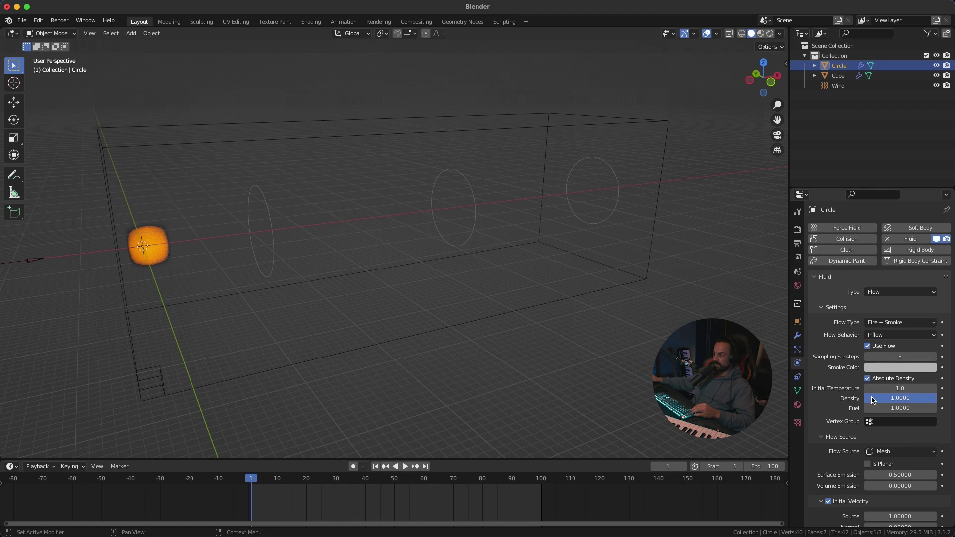
left_click(915, 398)
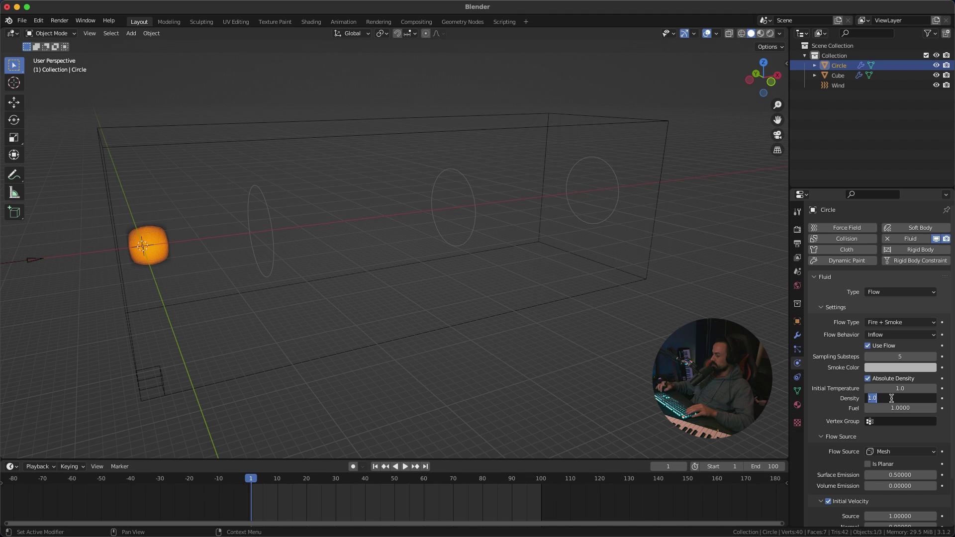
key("Return")
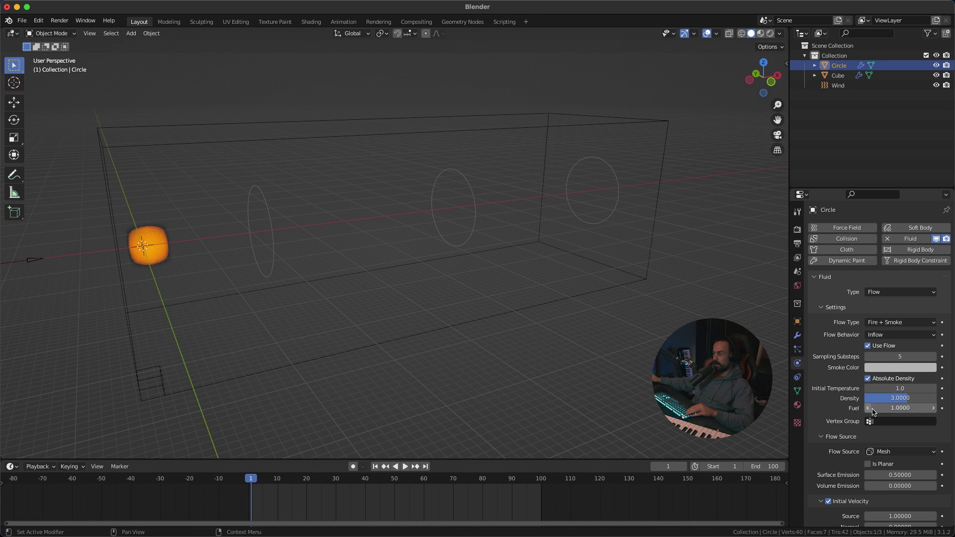
left_click(916, 408)
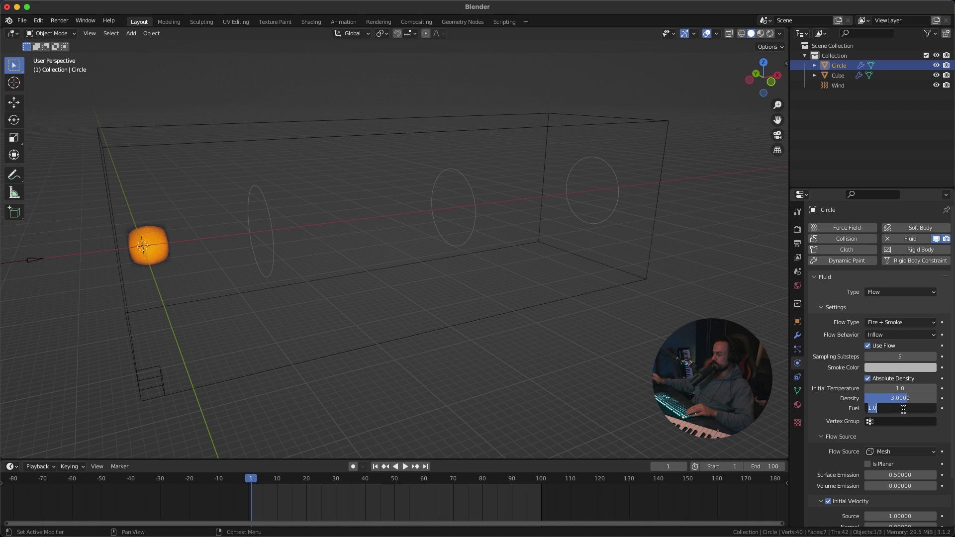
type("3")
key("Return")
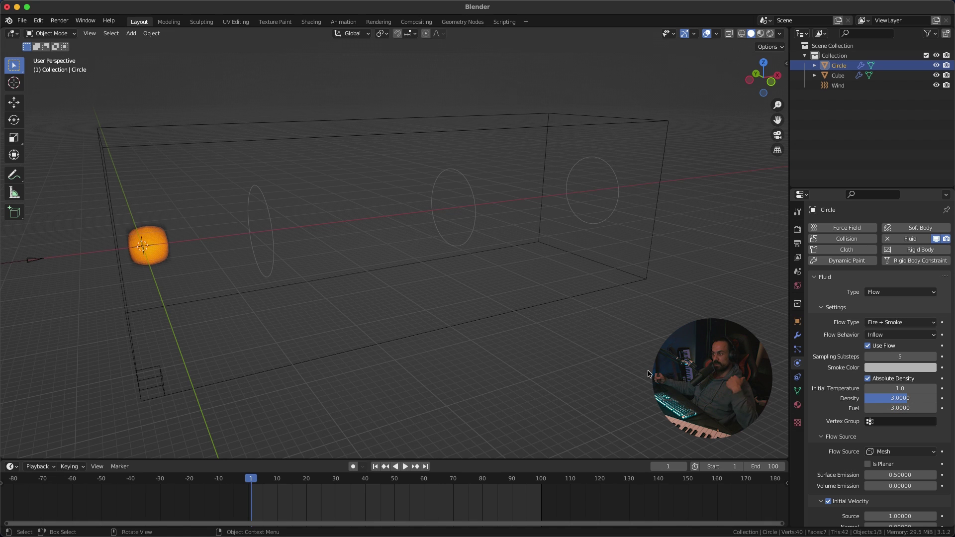
mouse_move(617, 386)
middle_mouse_down()
mouse_move(629, 389)
mouse_move(590, 373)
mouse_move(608, 380)
middle_mouse_up()
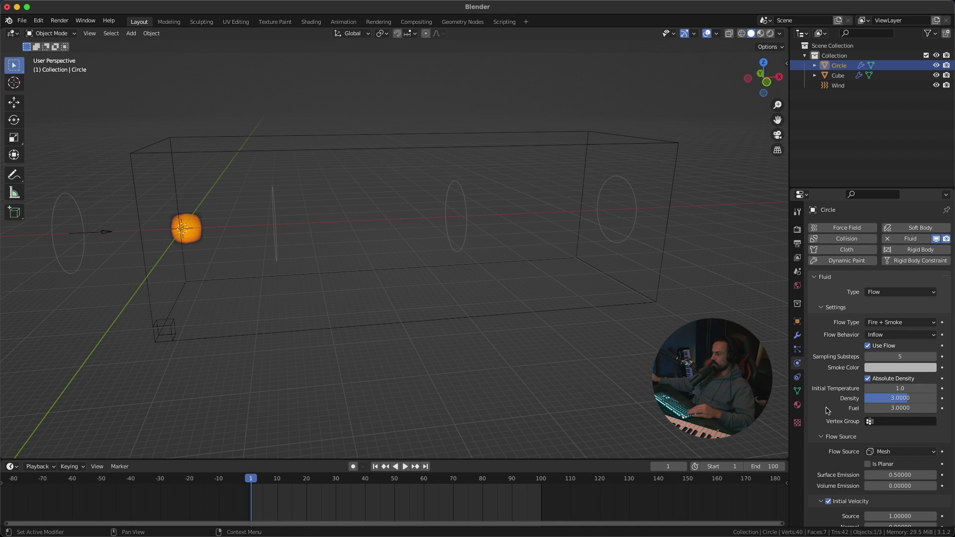
scroll(827, 410, "down", 3)
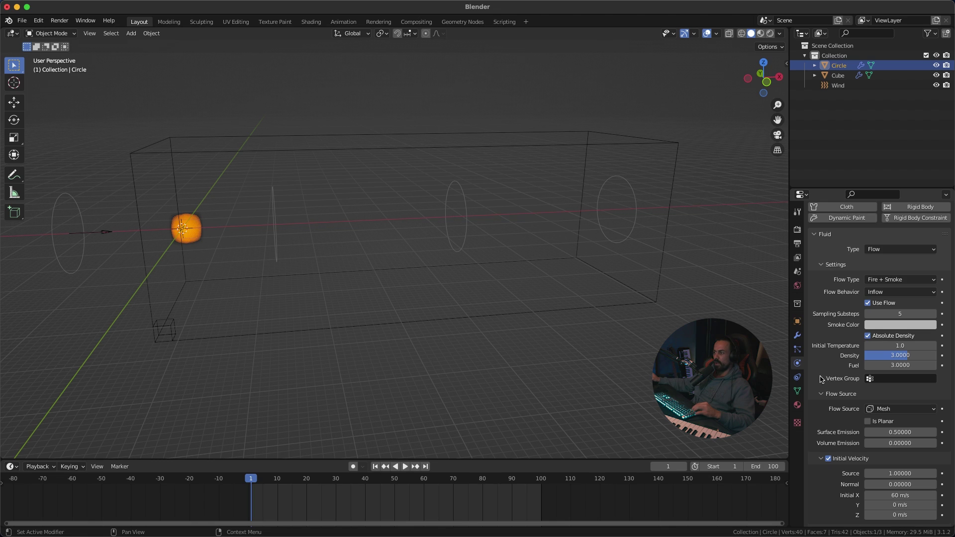
scroll(827, 355, "down", 1)
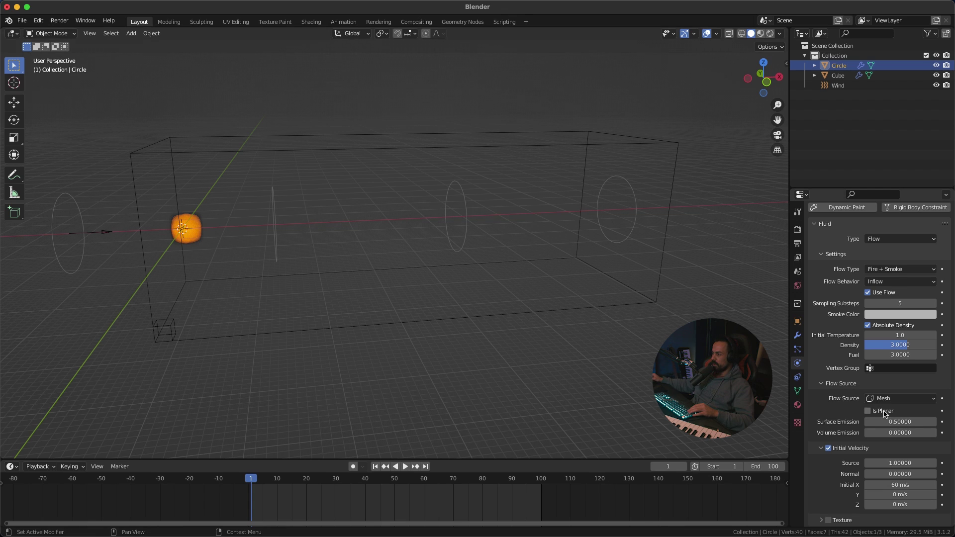
scroll(884, 414, "up", 1)
scroll(885, 415, "down", 1)
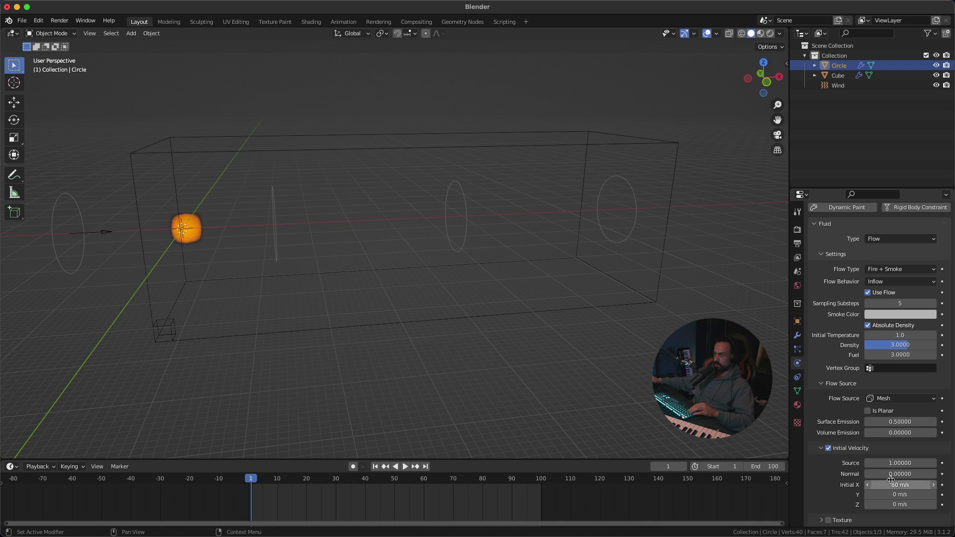
Step: Select the box domain and set its Resolution Divisions to 36
scroll(829, 419, "up", 2)
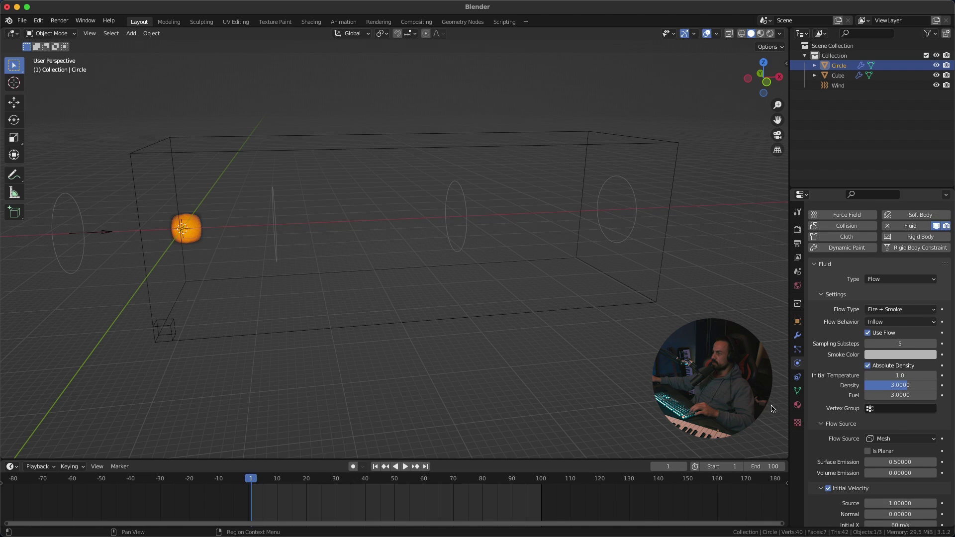
left_click(617, 308)
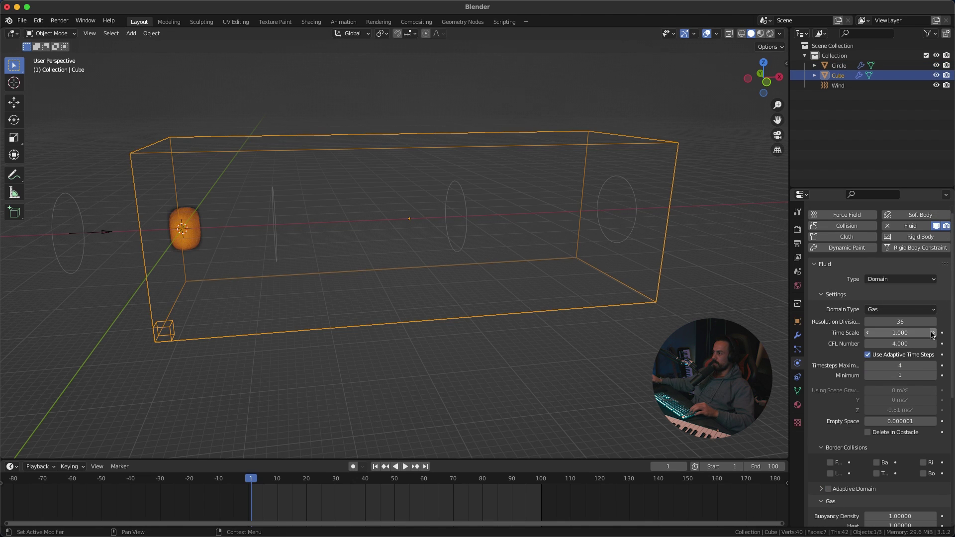
middle_click_drag(620, 336, 420, 320)
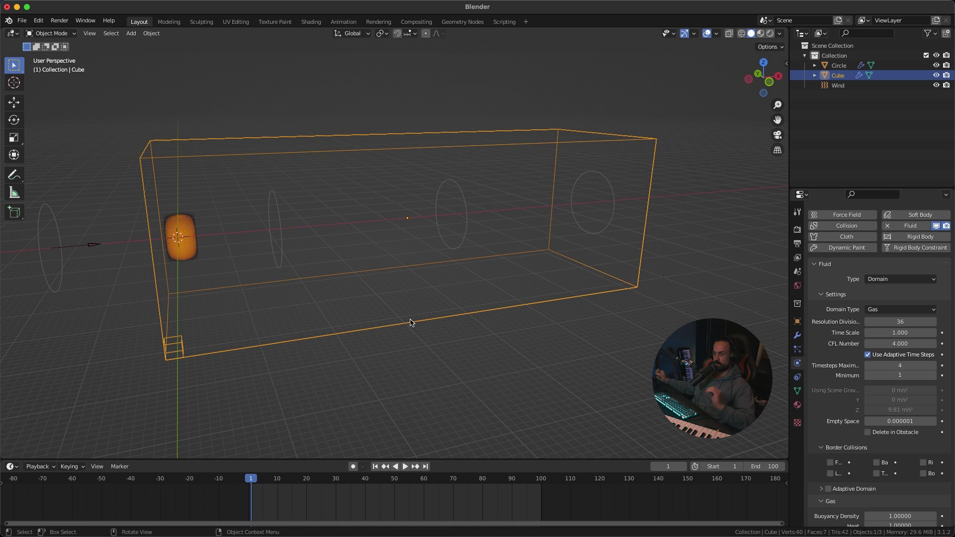
Step: Play the simulation to examine the flame and smoke with the new density and fuel, and return to frame 1
key("space")
scroll(446, 361, "down", 1)
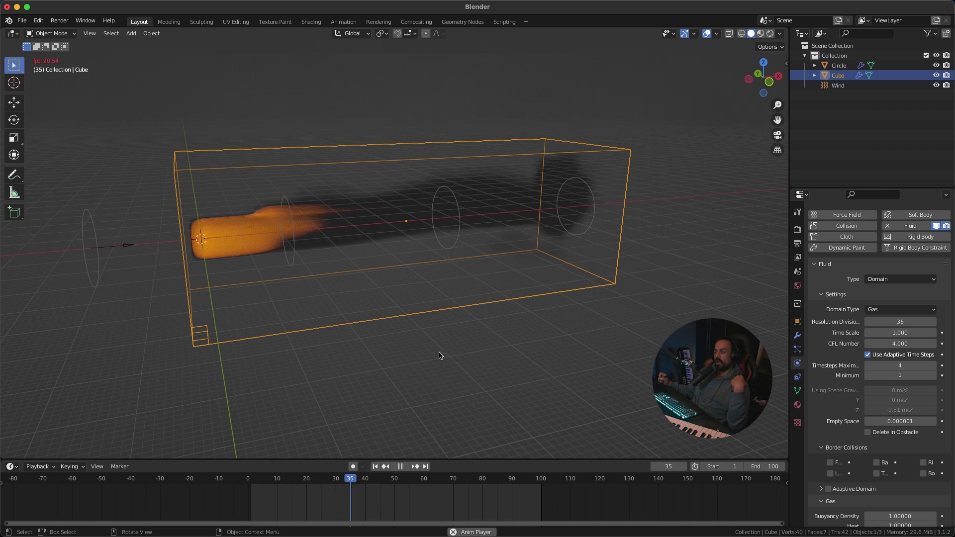
middle_click_drag(440, 352, 403, 344)
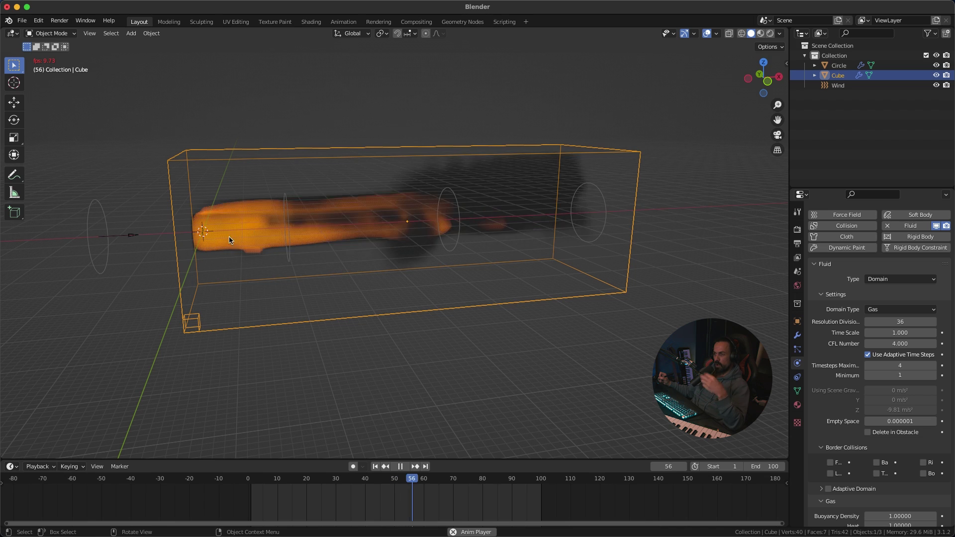
middle_click_drag(396, 225, 402, 266)
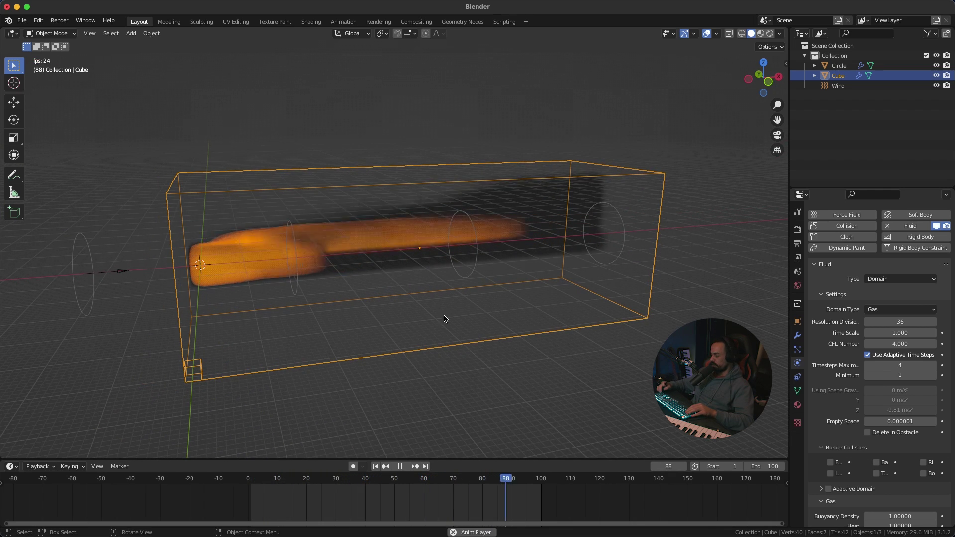
key("Escape")
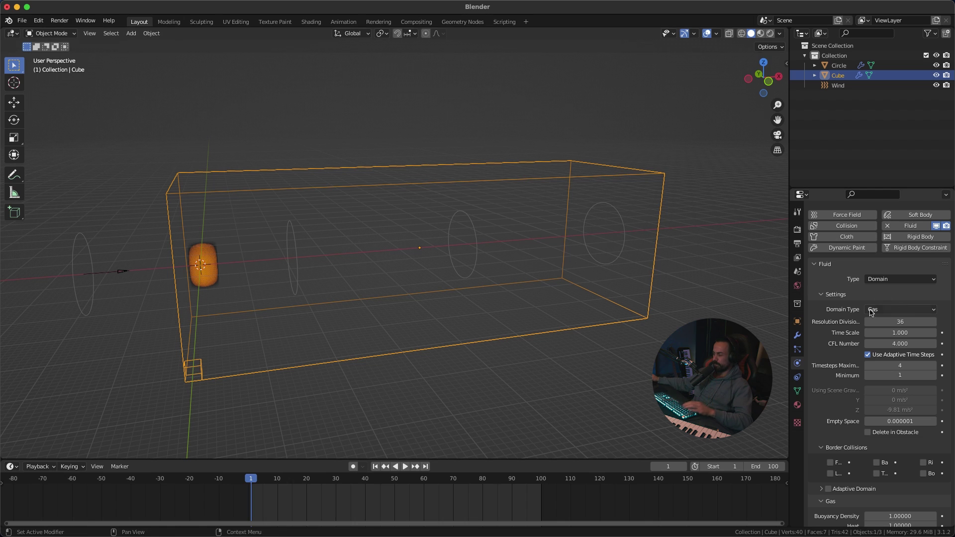
Step: Set the domain's Resolution Divisions to 64
left_click(656, 262)
left_click(656, 262)
left_click(920, 322)
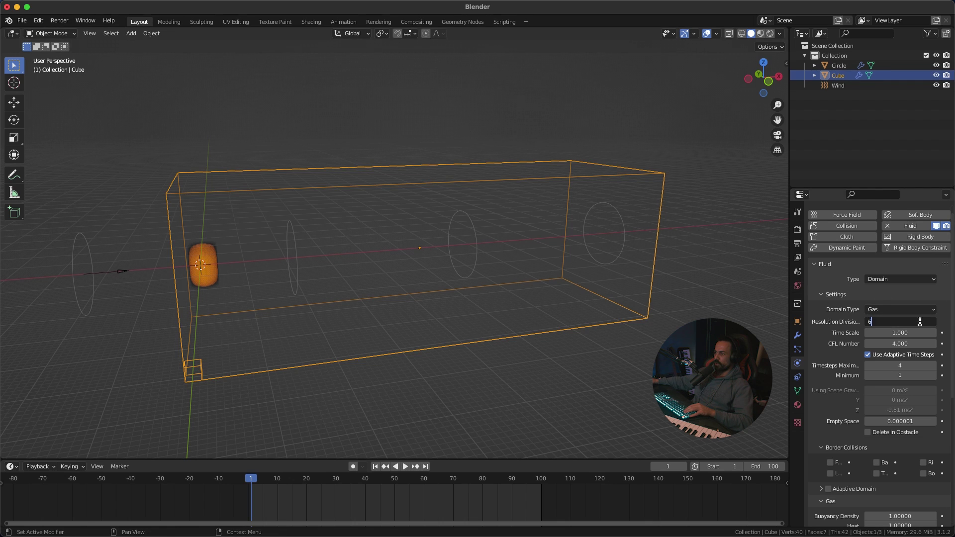
key("Return")
middle_click_drag(554, 335, 532, 333)
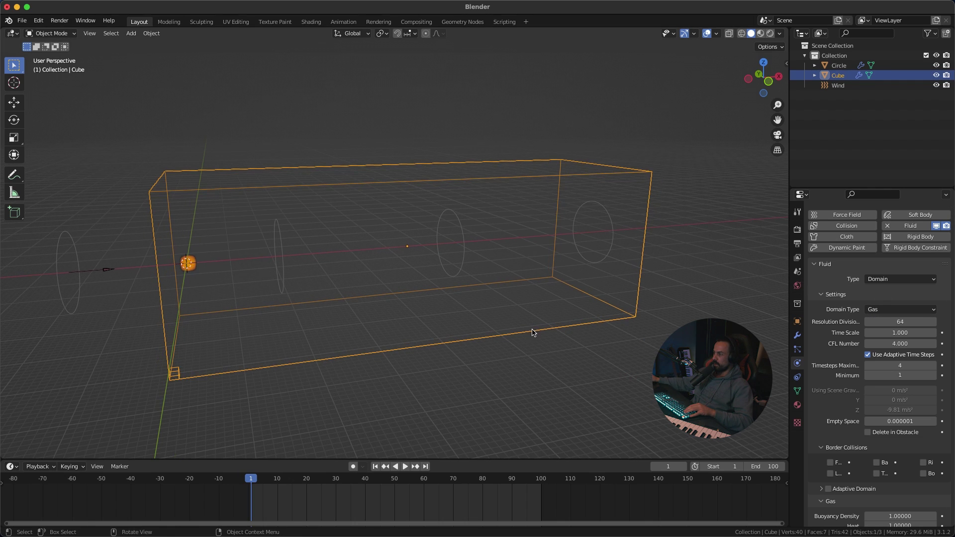
left_click(919, 322)
type("6")
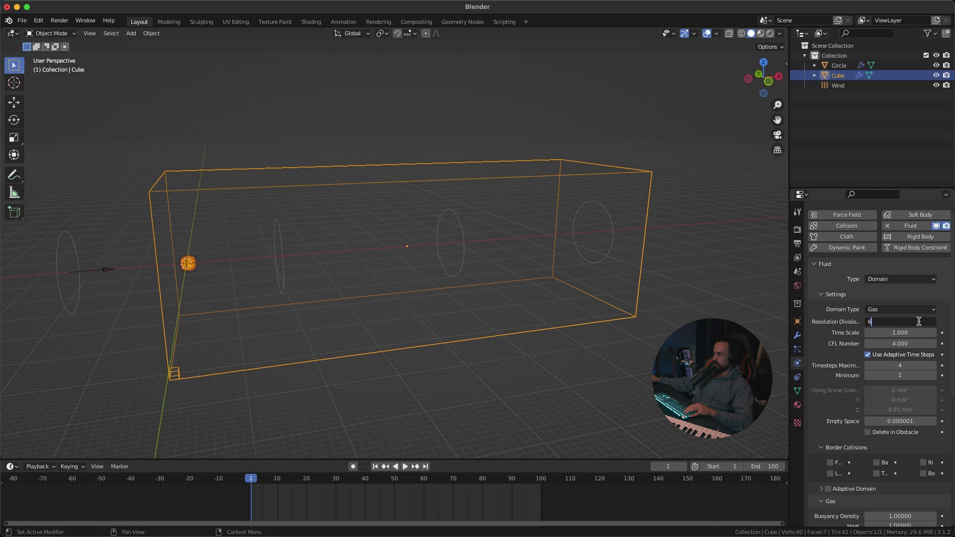
type("4")
key("Return")
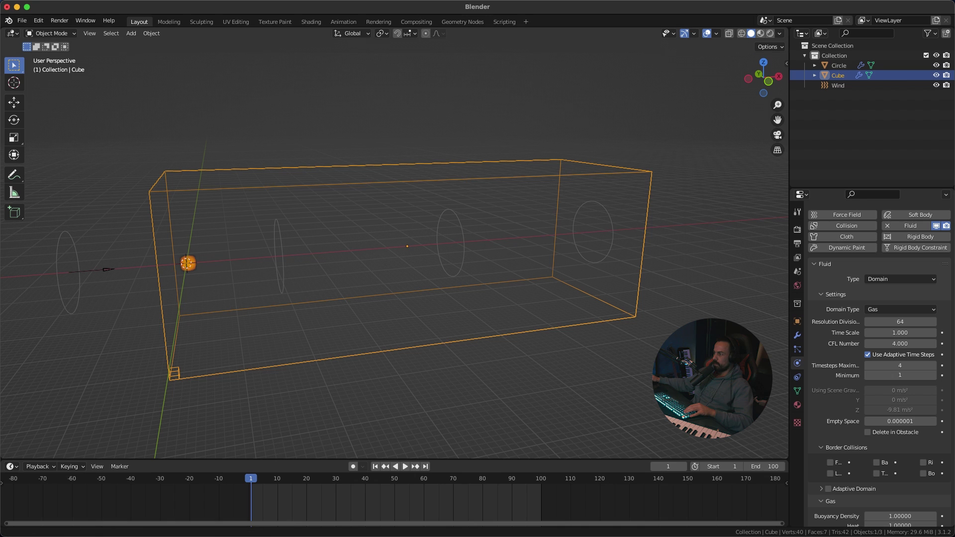
Step: Enable Adaptive Domain for the box domain and expand its settings
middle_click_drag(639, 344, 649, 325)
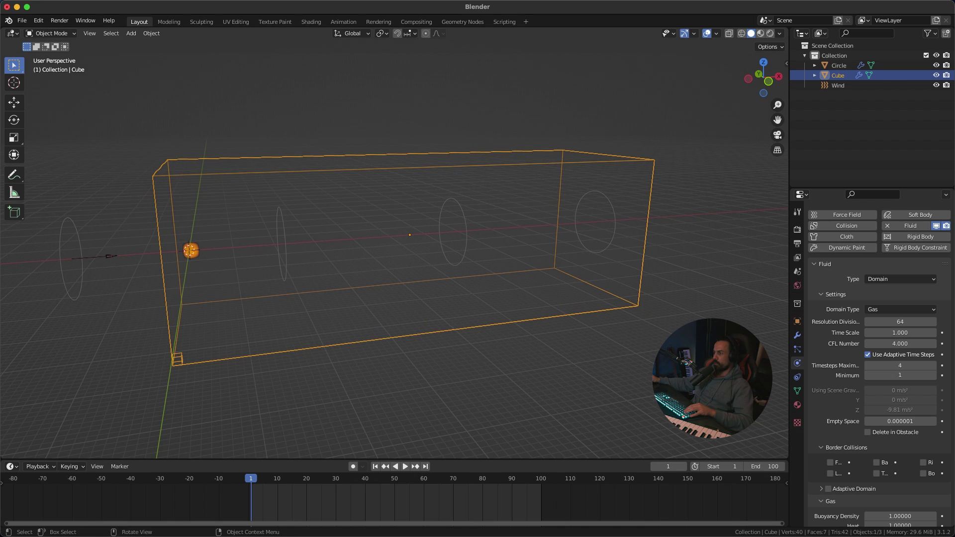
scroll(854, 346, "down", 5)
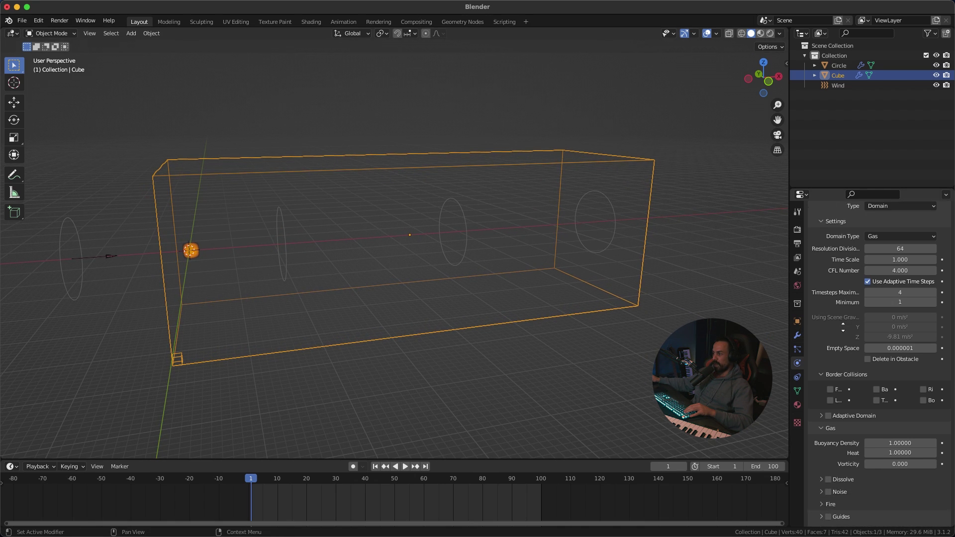
left_click(829, 406)
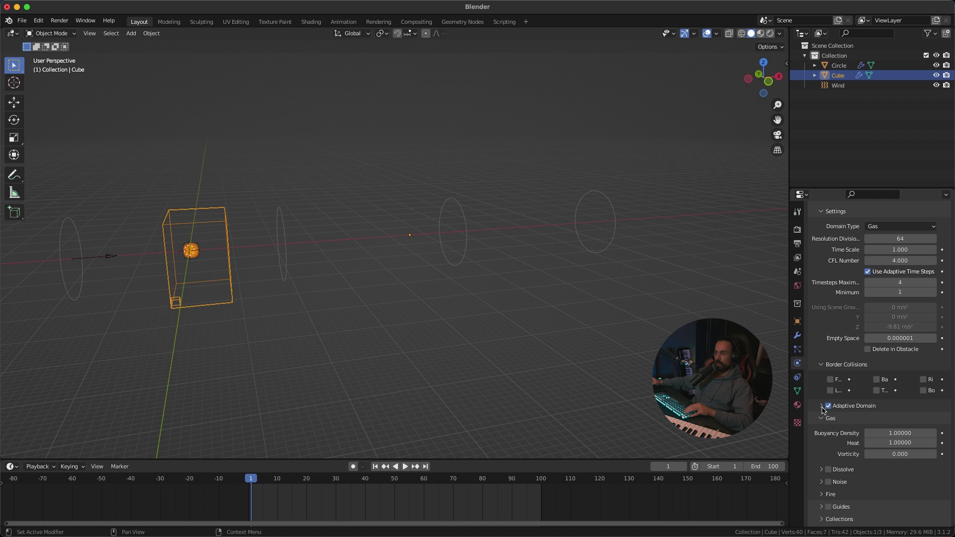
middle_click_drag(348, 281, 219, 228)
left_click(821, 406)
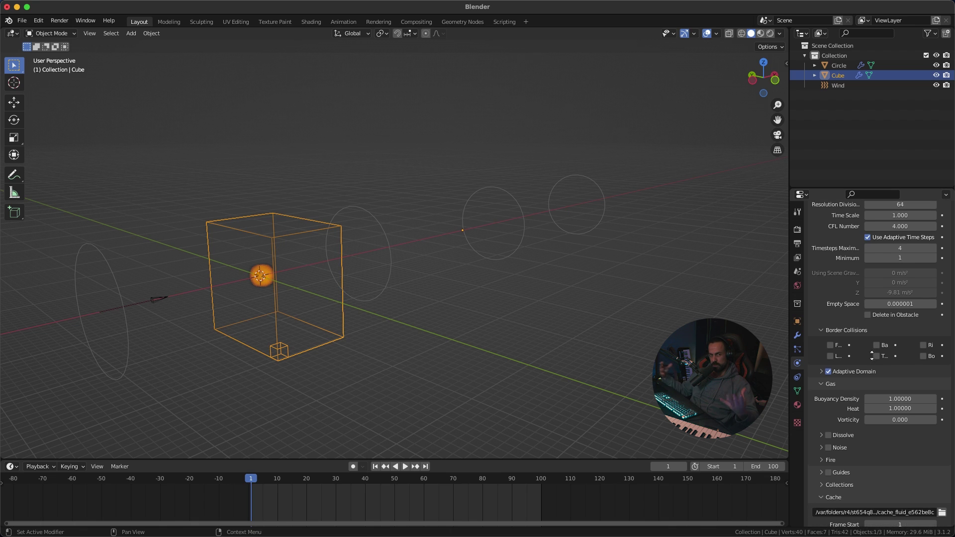
scroll(827, 349, "down", 4)
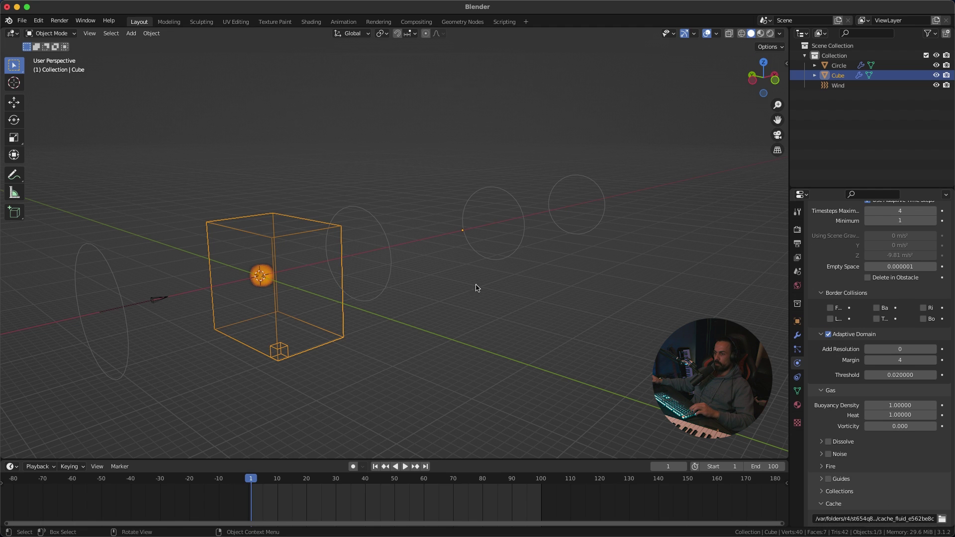
middle_click_drag(473, 286, 432, 310)
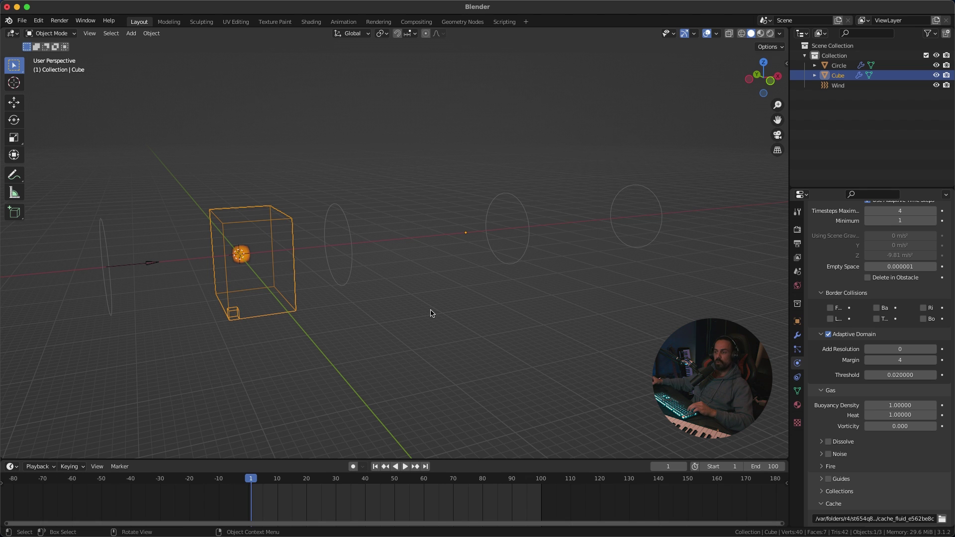
mouse_move(431, 314)
middle_mouse_down()
mouse_move(447, 316)
mouse_move(417, 312)
middle_mouse_up()
Step: Enable Noise for the gas domain and expand its settings
scroll(850, 393, "down", 4)
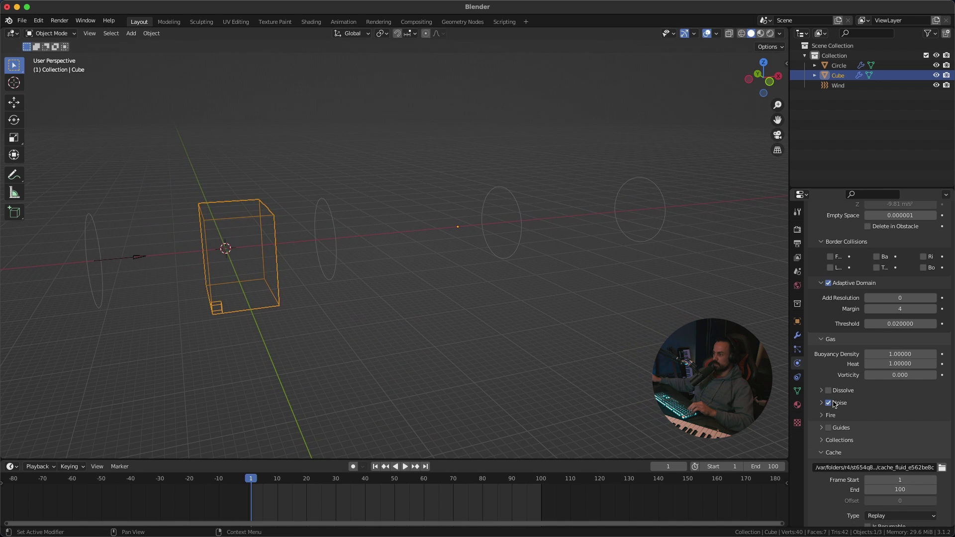
left_click(835, 404)
scroll(855, 344, "down", 6)
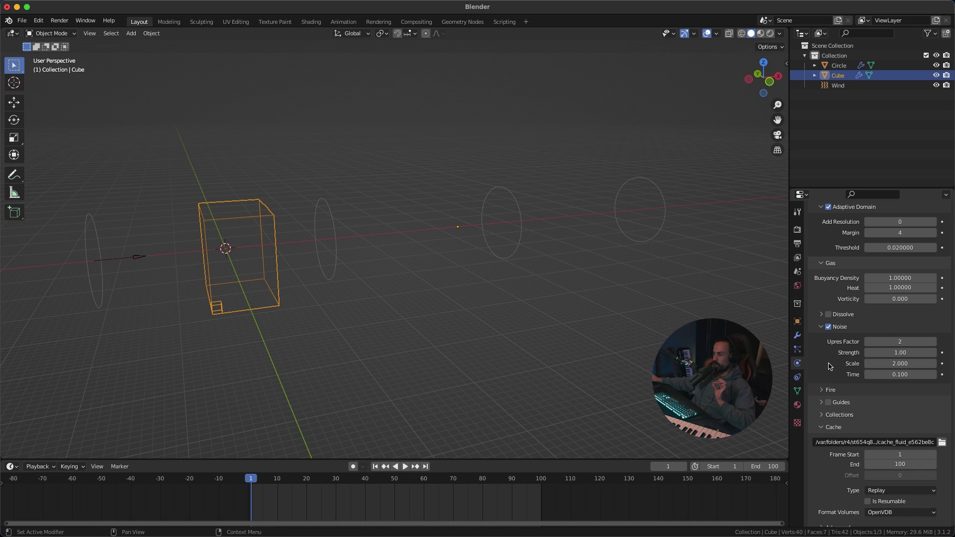
Step: Set the gas domain's noise Strength to 0.1, Scale to 0.1 and Time to 1
left_click(916, 353)
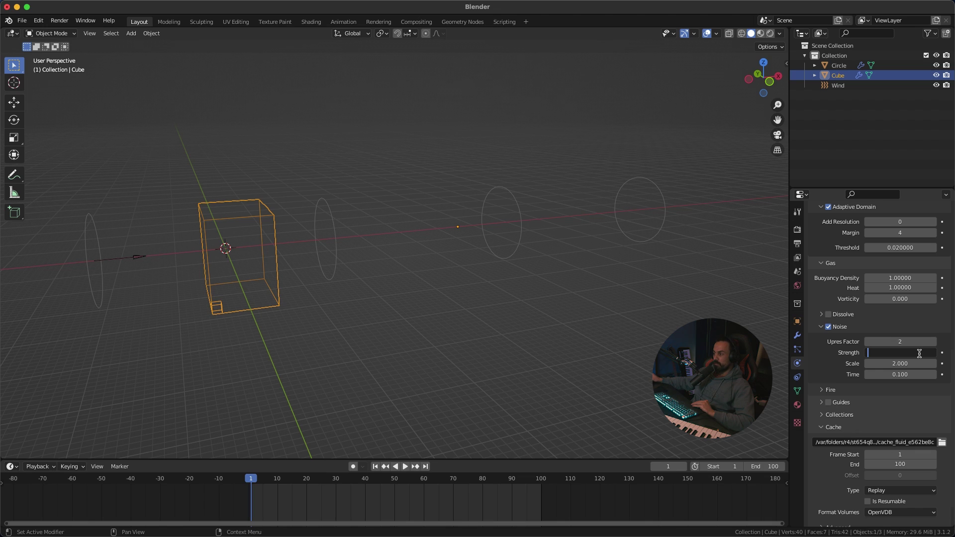
key("Return")
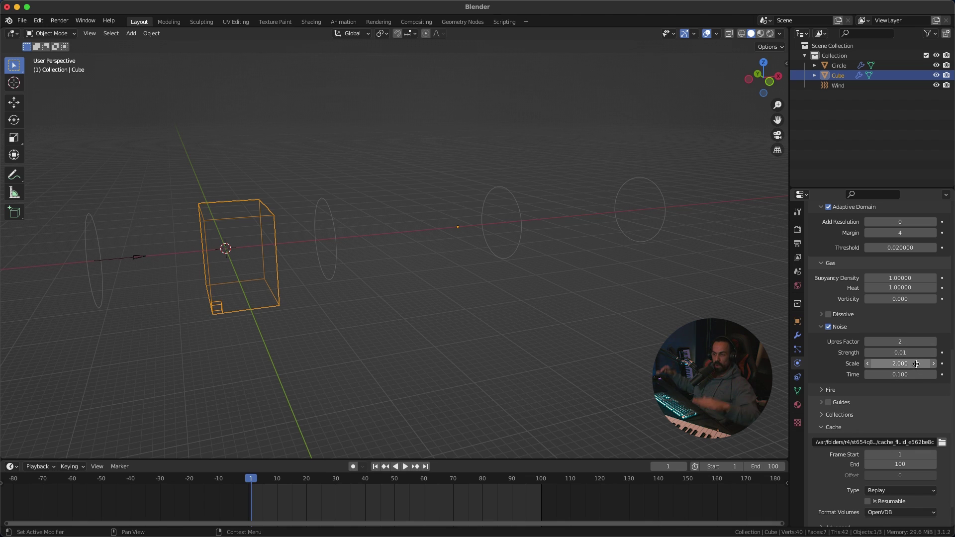
left_click(918, 369)
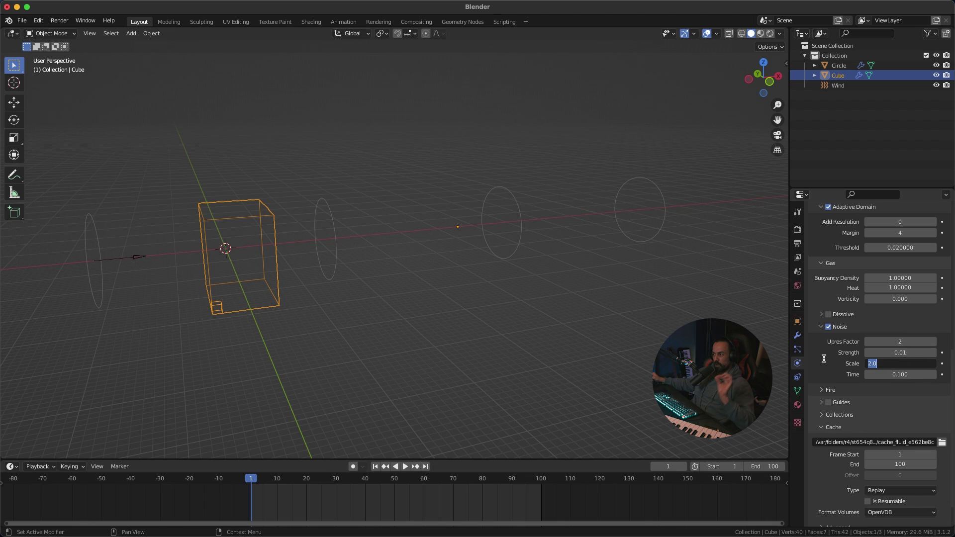
key("Return")
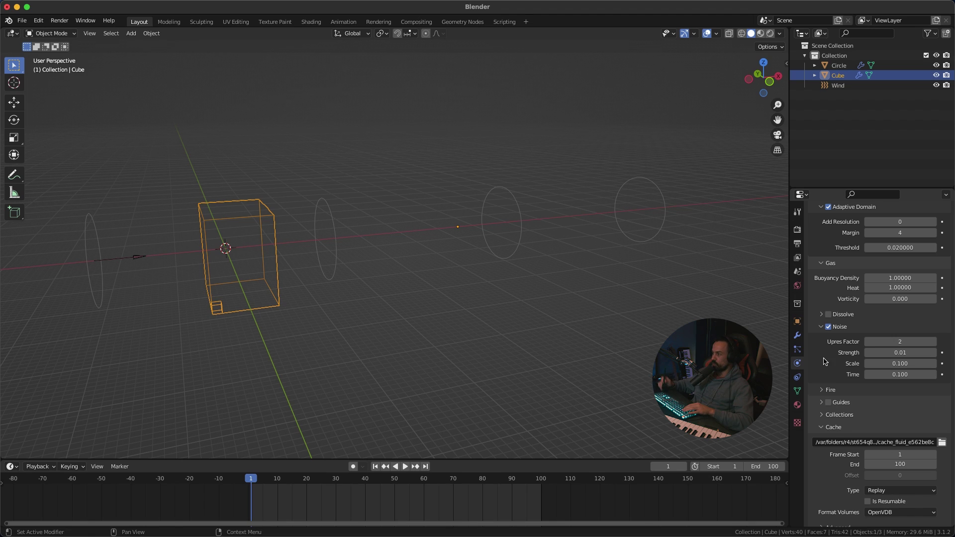
left_click(911, 354)
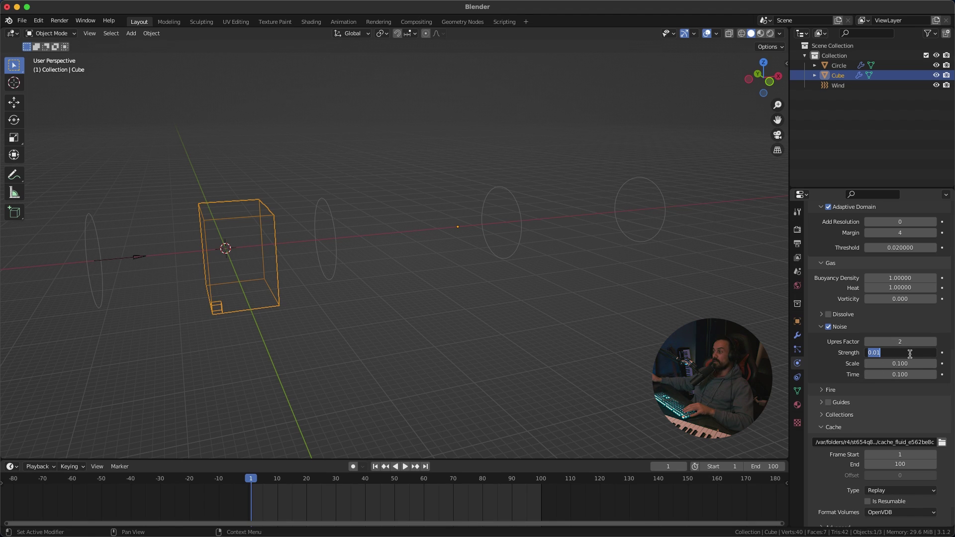
type(".1")
key("Return")
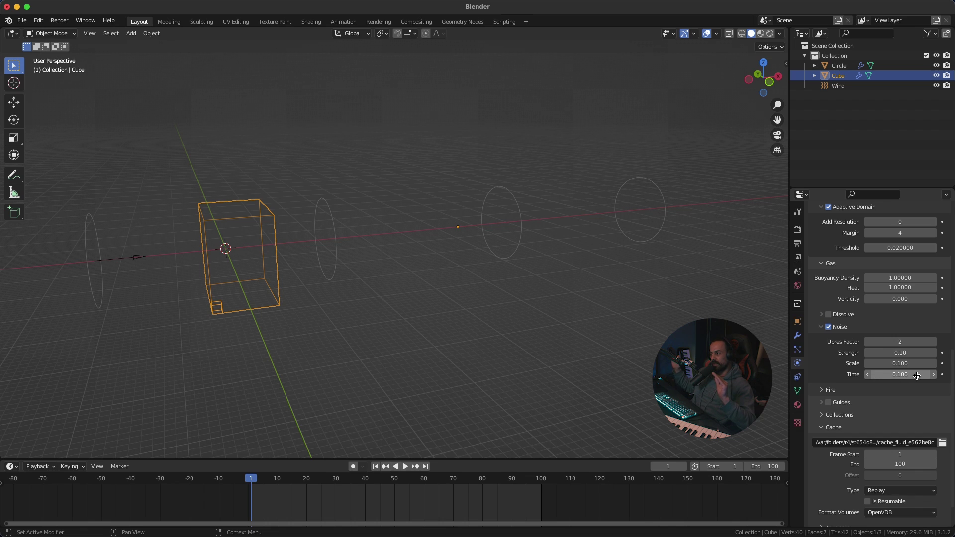
left_click(918, 375)
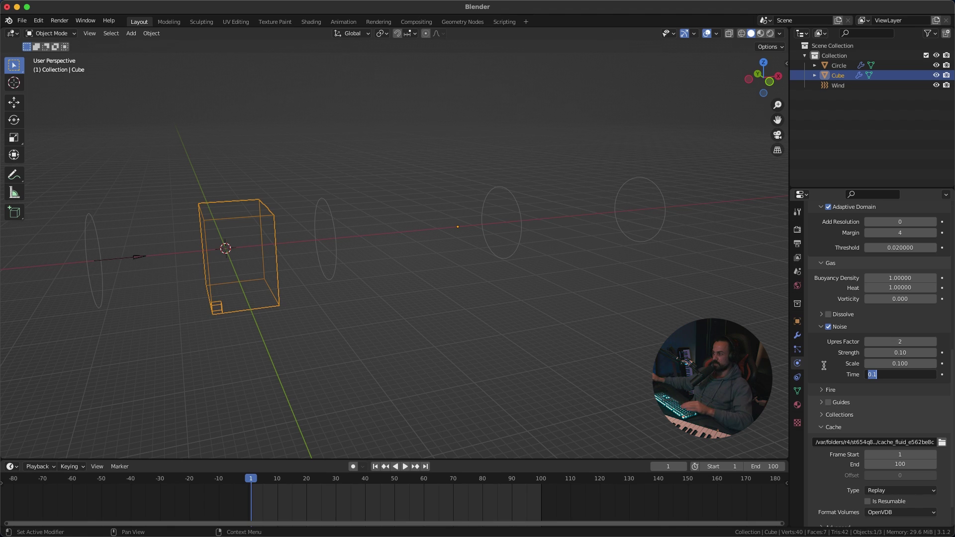
key("Return")
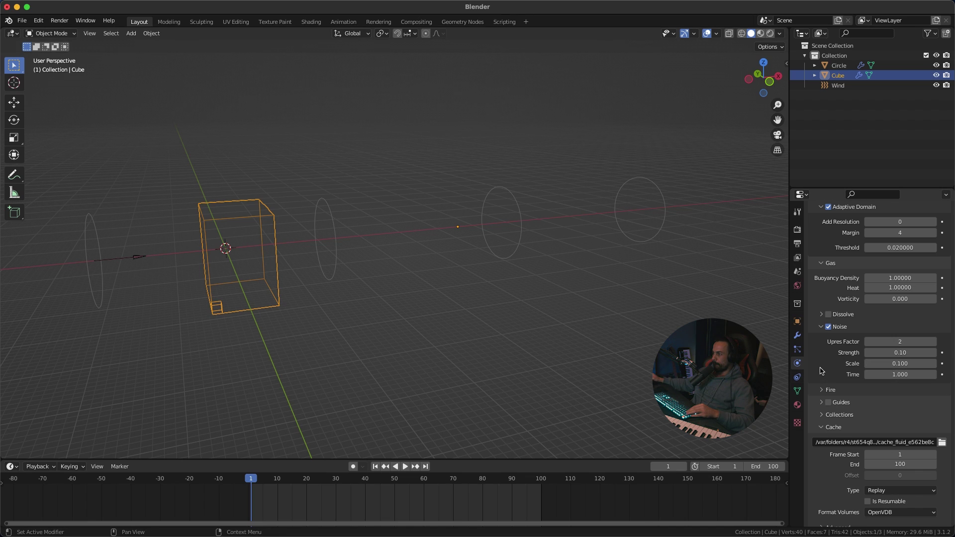
Step: Select the domain again and raise its Resolution Divisions to 66
left_click(282, 273)
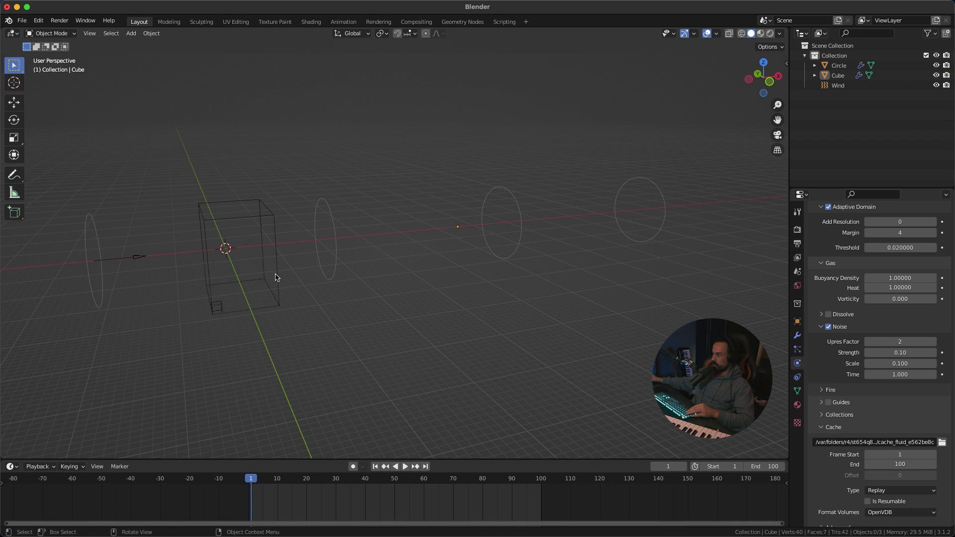
left_click(276, 275)
scroll(897, 347, "up", 10)
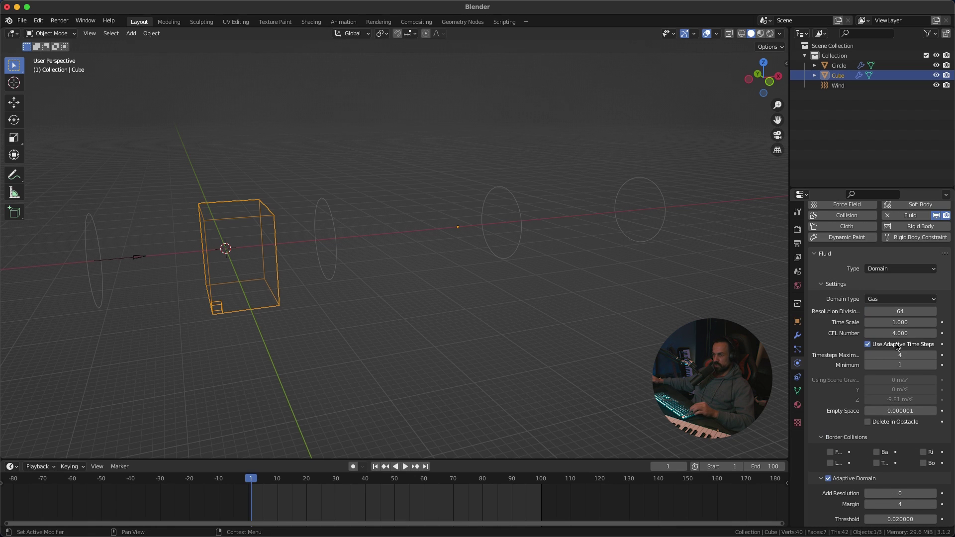
double_click(933, 312)
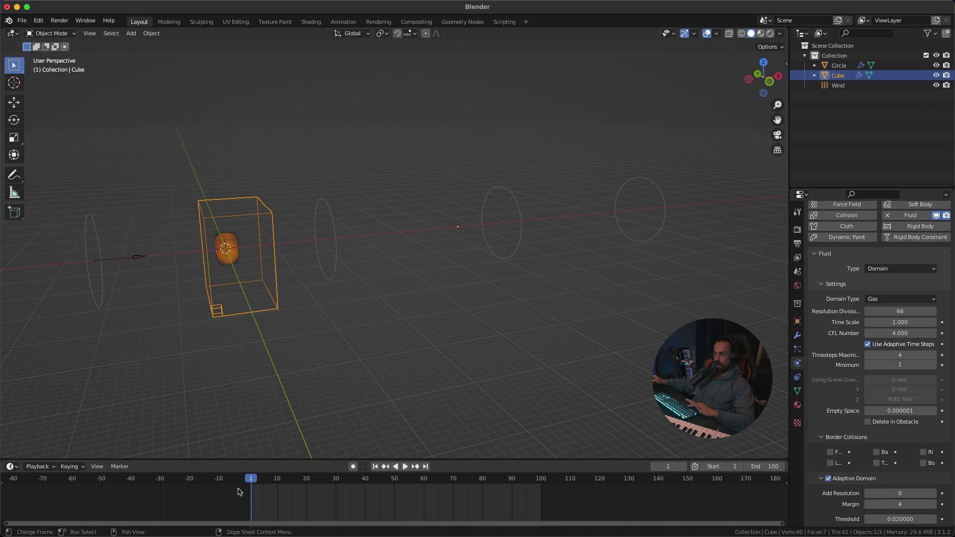
Step: Play the simulation several times from different angles to examine the flame and smoke with noise, and return to frame 1
key("space")
mouse_move(457, 337)
middle_mouse_down()
mouse_move(426, 326)
mouse_move(471, 333)
middle_mouse_up()
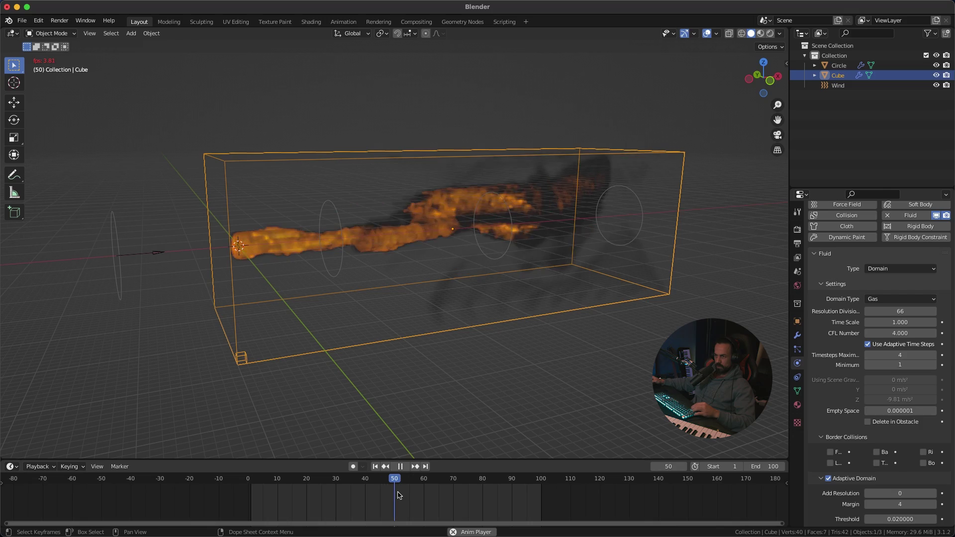
key("space")
middle_click_drag(458, 270, 452, 308)
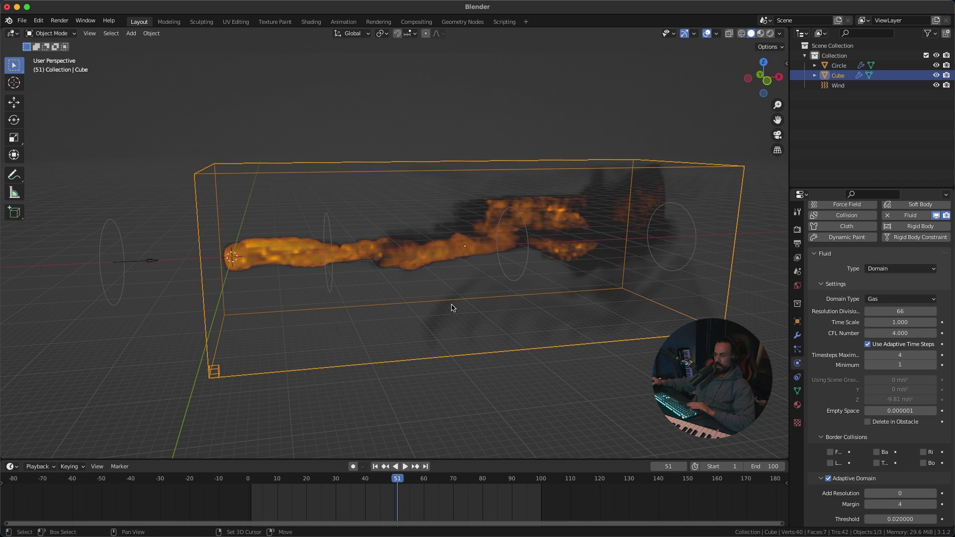
key("shift+Left")
key("space")
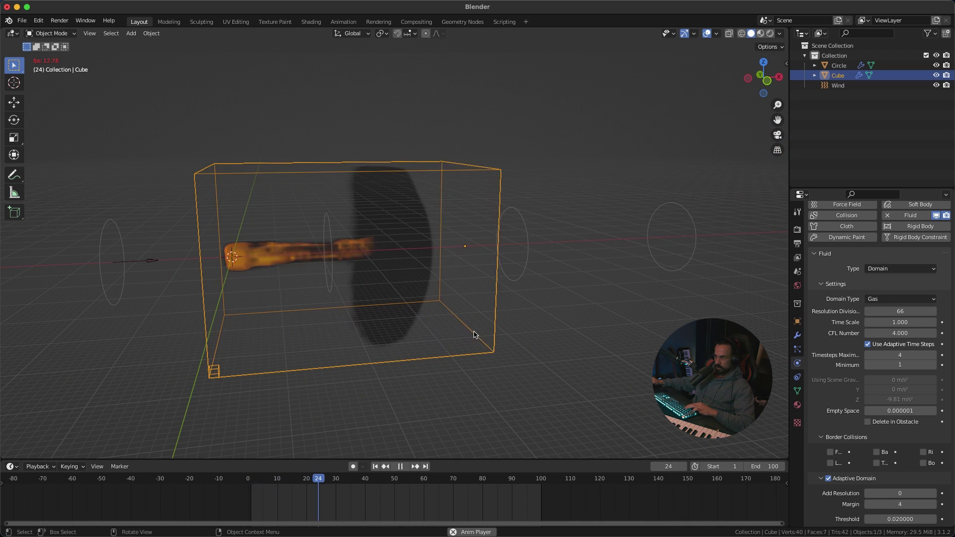
middle_click_drag(474, 335, 504, 322)
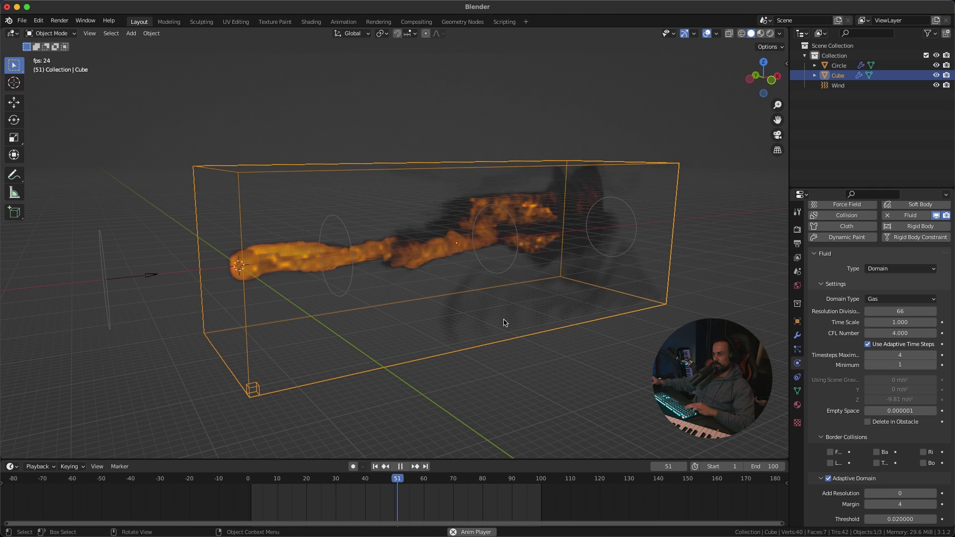
key("shift+Left")
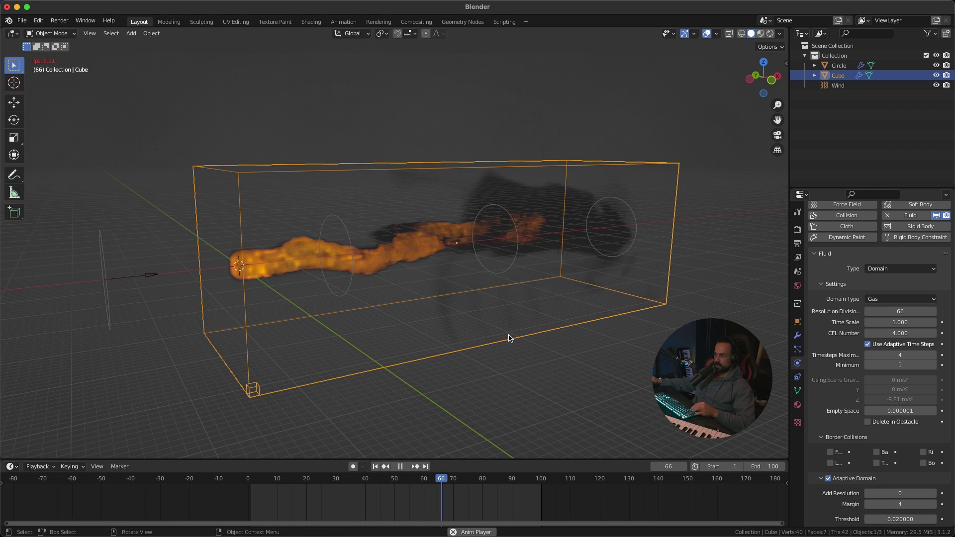
key("shift+Left")
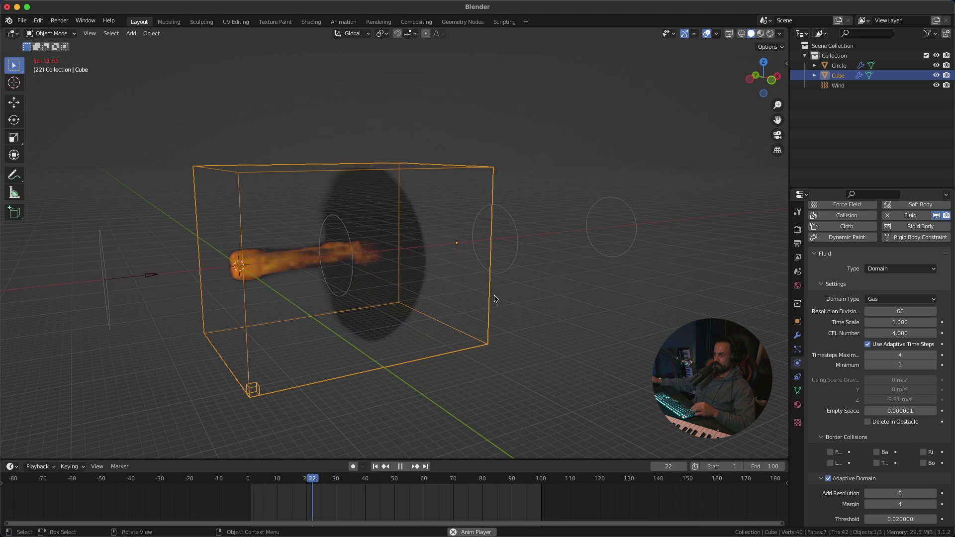
key("space")
mouse_move(447, 196)
middle_mouse_down()
mouse_move(518, 207)
mouse_move(569, 196)
mouse_move(531, 201)
mouse_move(490, 187)
mouse_move(449, 239)
mouse_move(375, 232)
mouse_move(467, 234)
mouse_move(505, 219)
mouse_move(494, 219)
mouse_move(486, 247)
mouse_move(473, 199)
mouse_move(465, 198)
mouse_move(473, 213)
mouse_move(479, 207)
mouse_move(401, 198)
mouse_move(444, 196)
middle_mouse_up()
key("space")
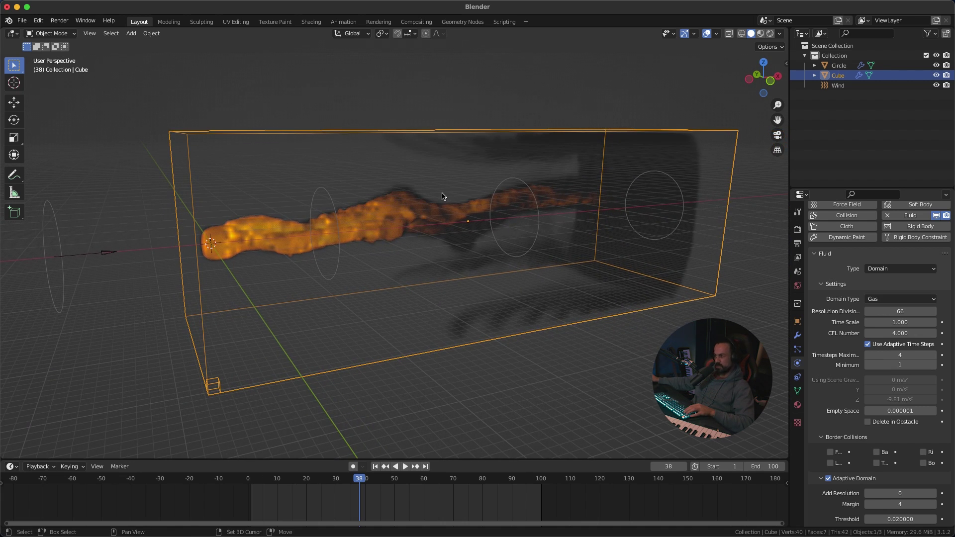
key("shift+Left")
Step: Set the box domain's Resolution Divisions to 100
left_click(412, 349)
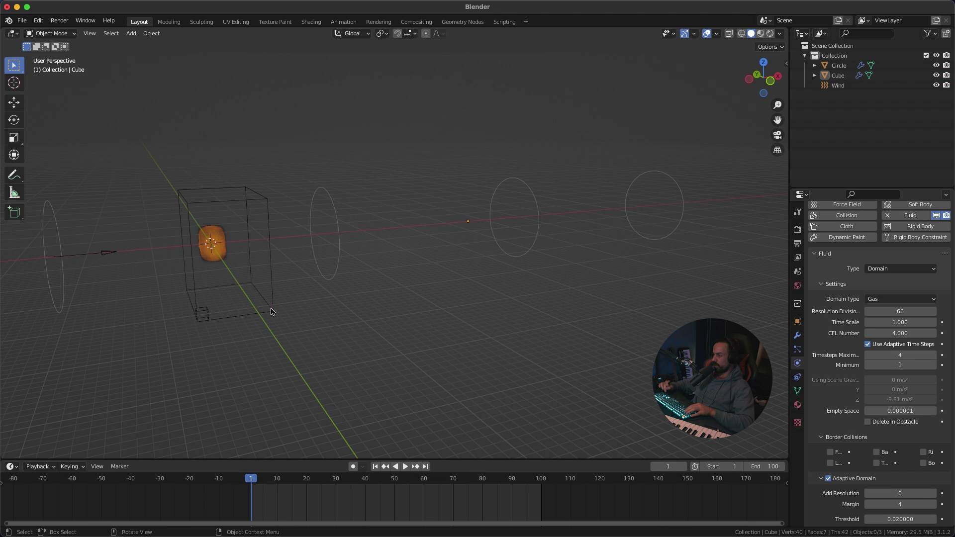
left_click(267, 313)
left_click(913, 311)
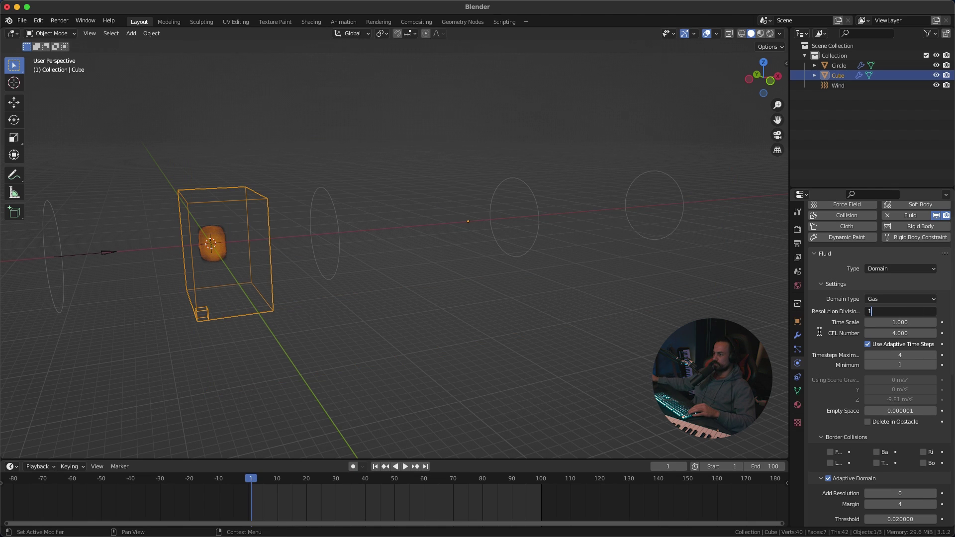
key("Return")
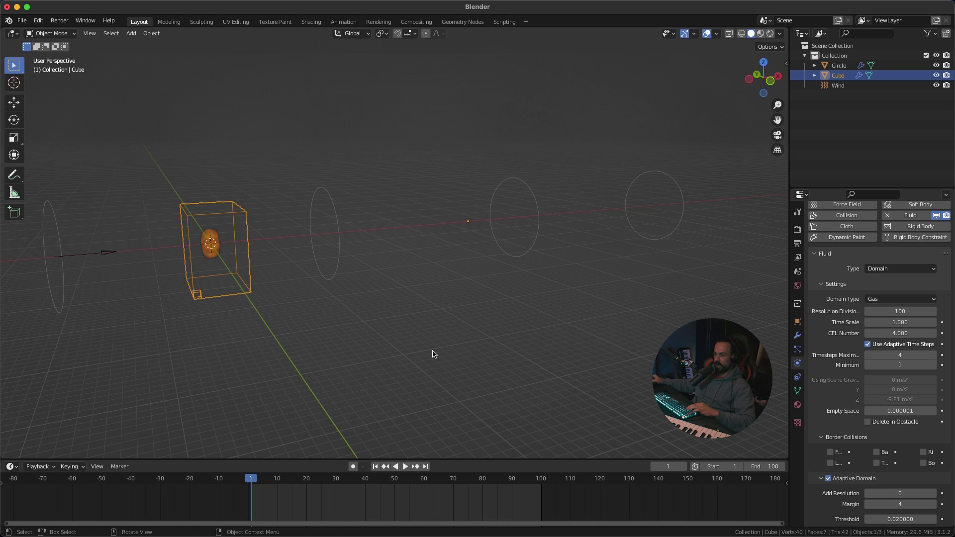
Step: Play the higher-resolution simulation, pause it at frame 31 and examine the detail of the flame and smoke
scroll(431, 355, "up", 3)
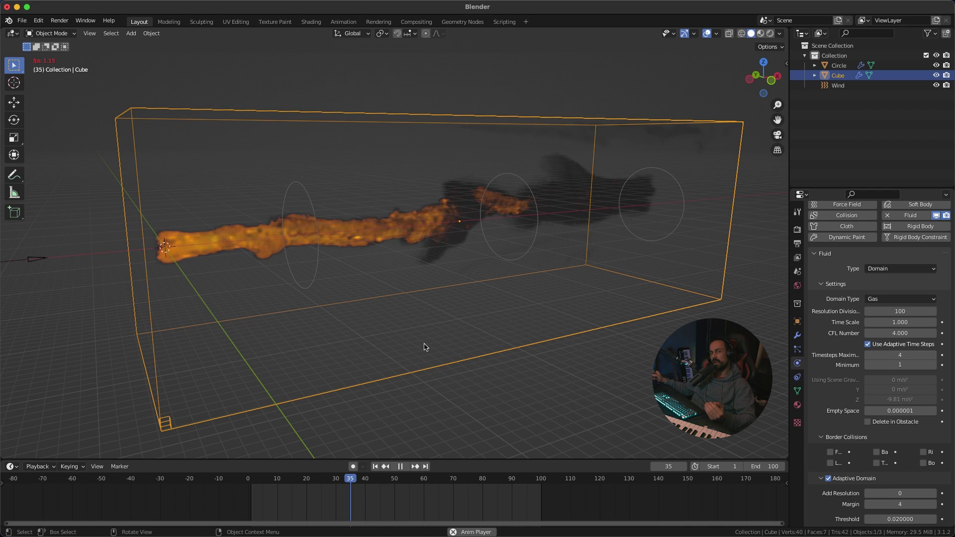
key("shift+Left")
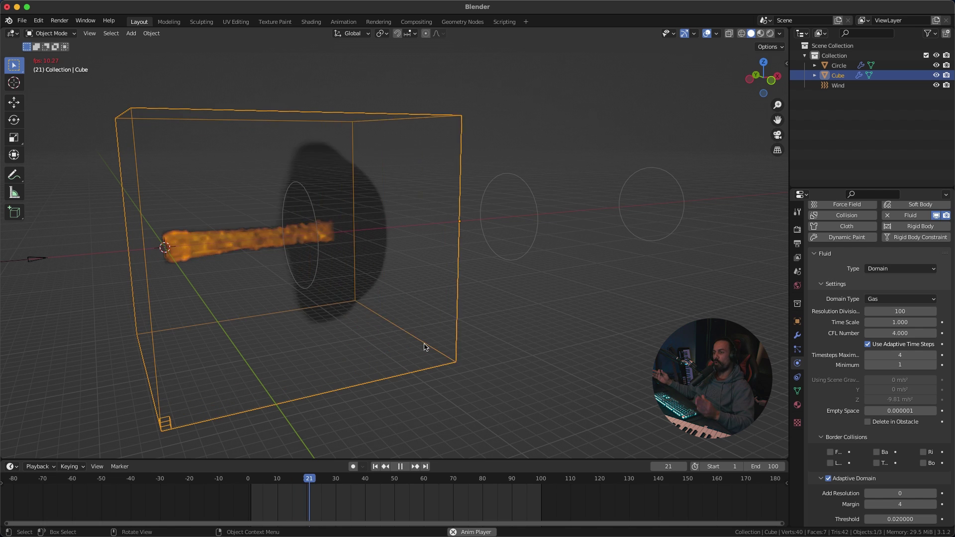
key("space")
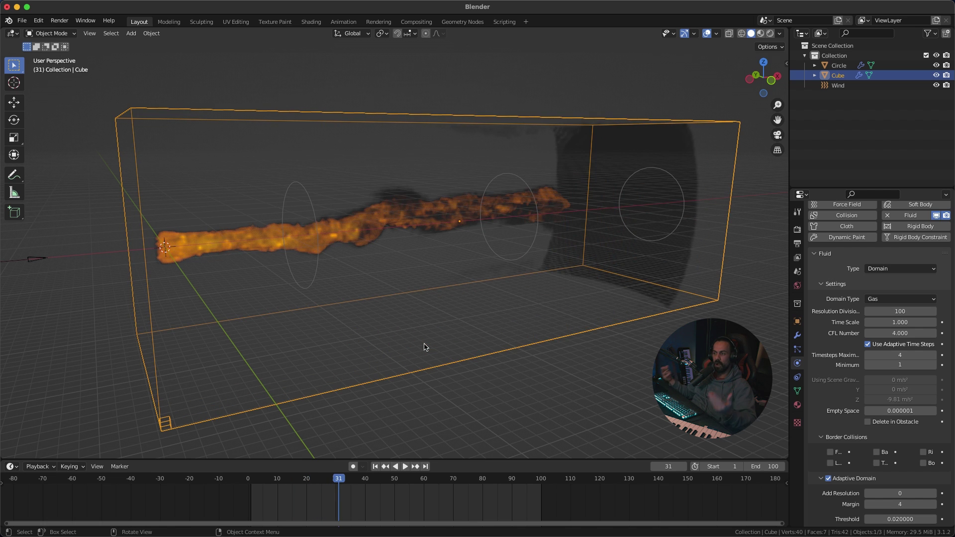
middle_click_drag(456, 253, 423, 231)
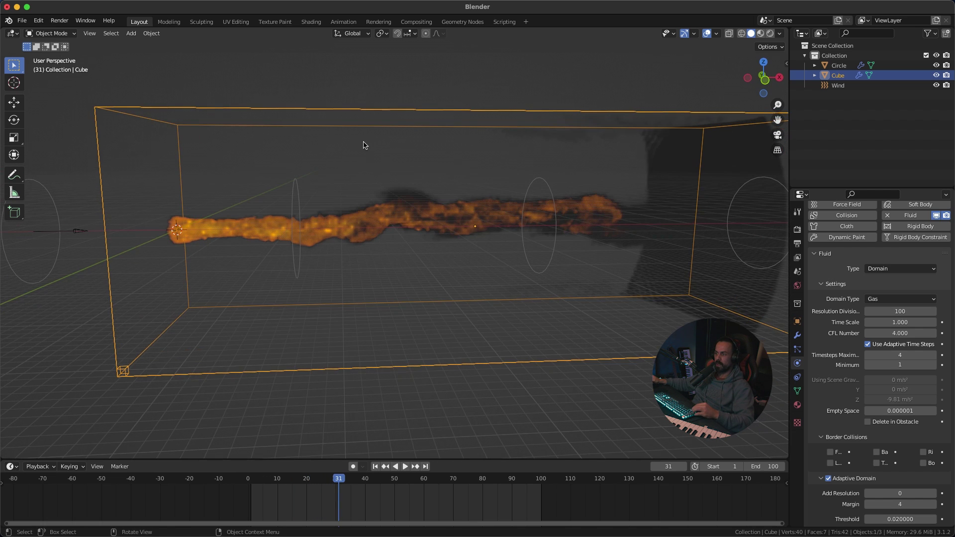
left_click(404, 261)
left_click(402, 131)
Step: Switch to the Shading workspace with a rendered viewport and set the render engine to Cycles
middle_click_drag(408, 188, 446, 163)
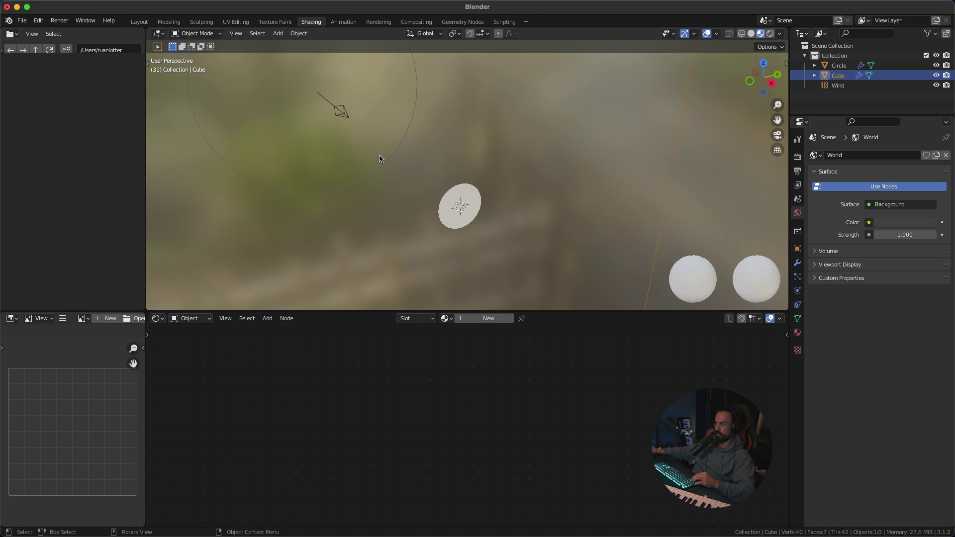
mouse_move(446, 207)
middle_mouse_down()
mouse_move(512, 211)
mouse_move(523, 203)
mouse_move(506, 230)
mouse_move(479, 241)
mouse_move(465, 201)
mouse_move(471, 229)
mouse_move(542, 150)
middle_mouse_up()
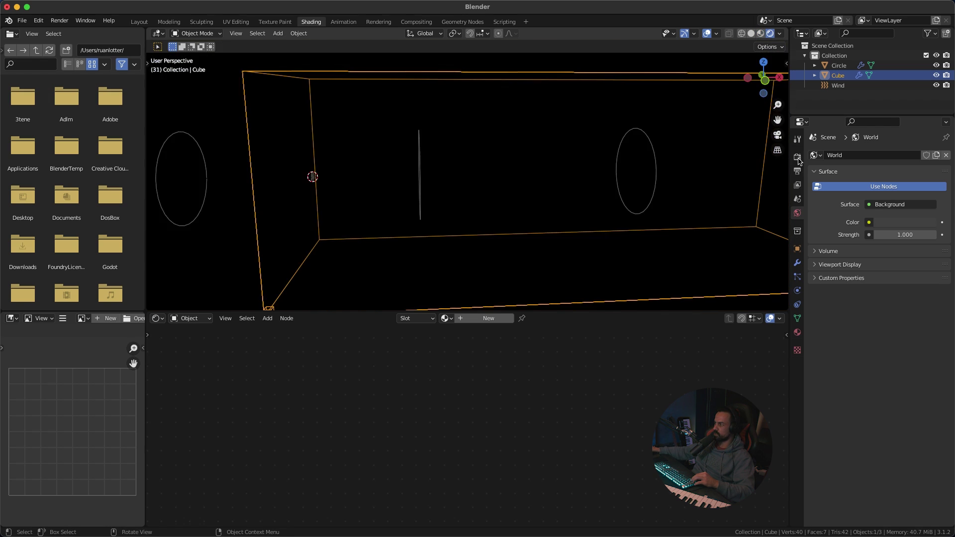
left_click(798, 158)
left_click(892, 158)
left_click(883, 184)
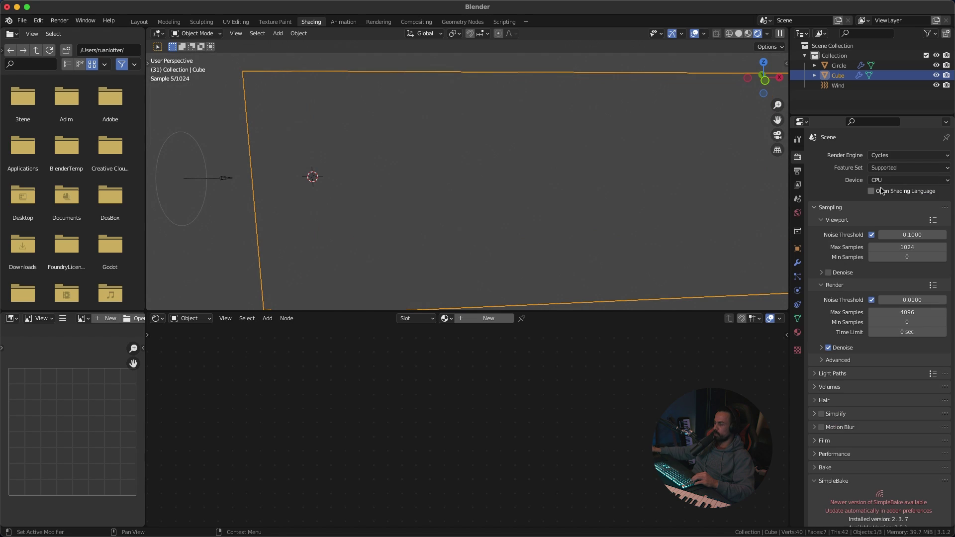
Step: Set the world background's Strength to 0
left_click(799, 214)
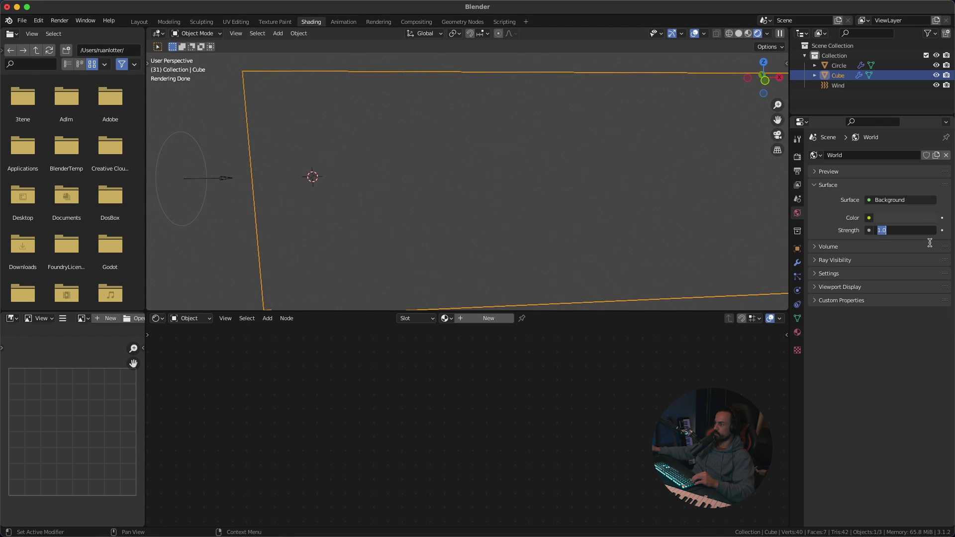
type("0")
key("Return")
Step: Add an angled sun light at the 3D cursor and set its Strength to 4
middle_click_drag(697, 224, 448, 200)
key("shift+a")
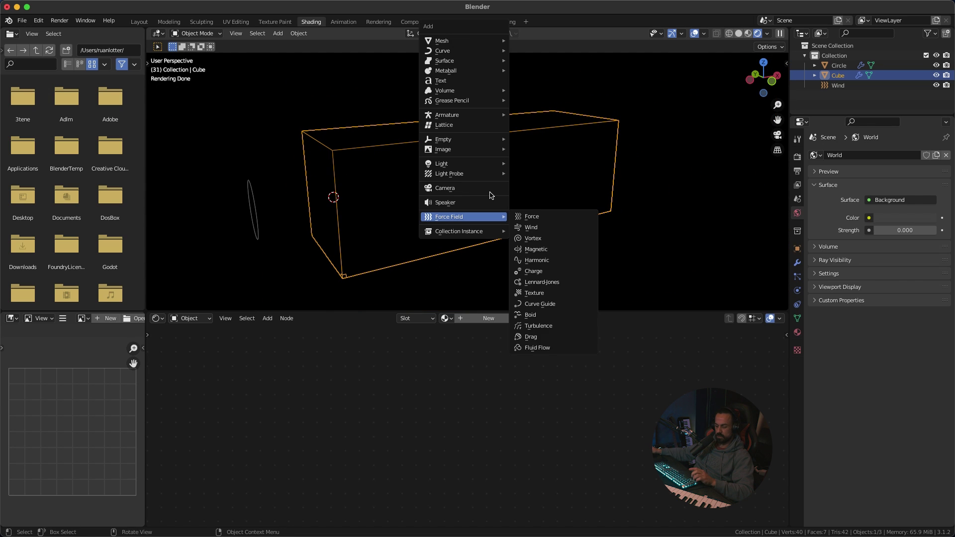
mouse_move(473, 167)
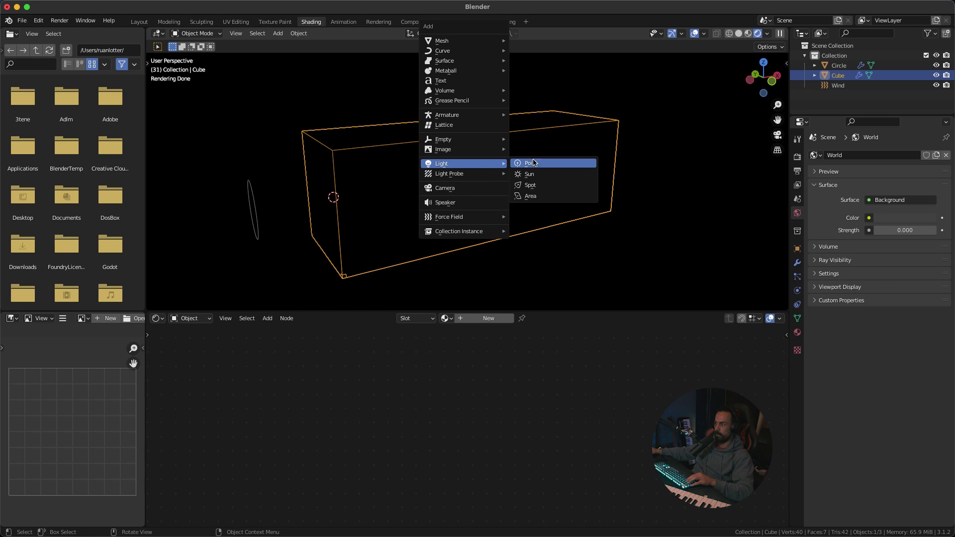
left_click(553, 175)
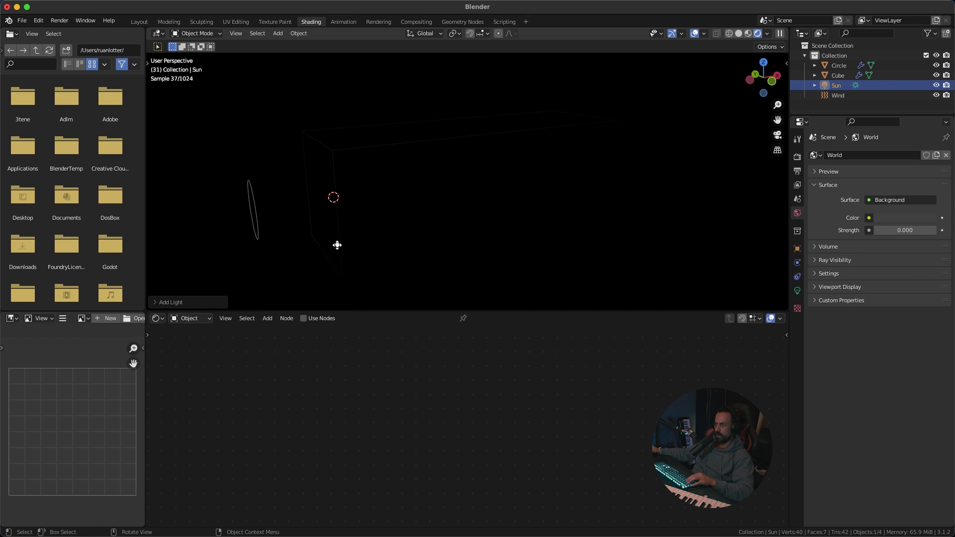
left_click_drag(337, 245, 416, 251)
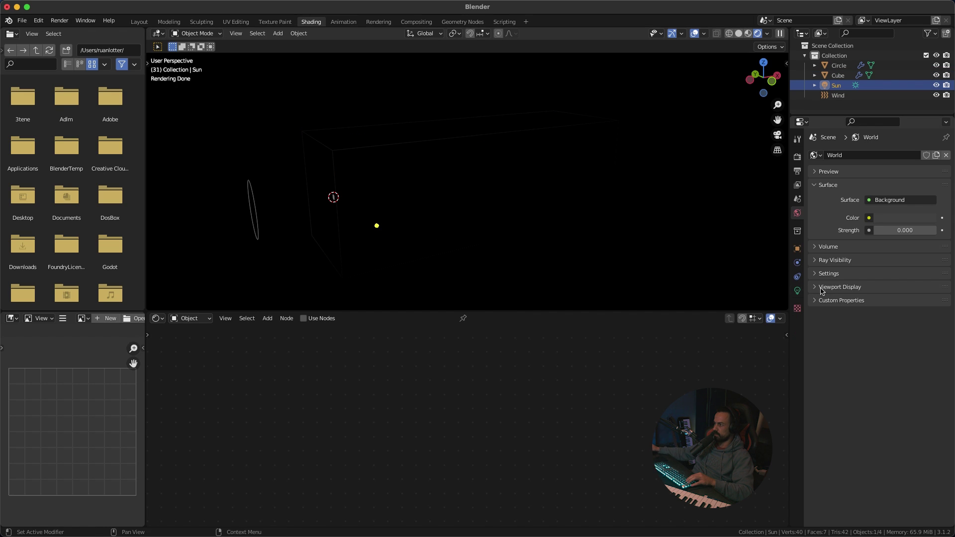
left_click(798, 290)
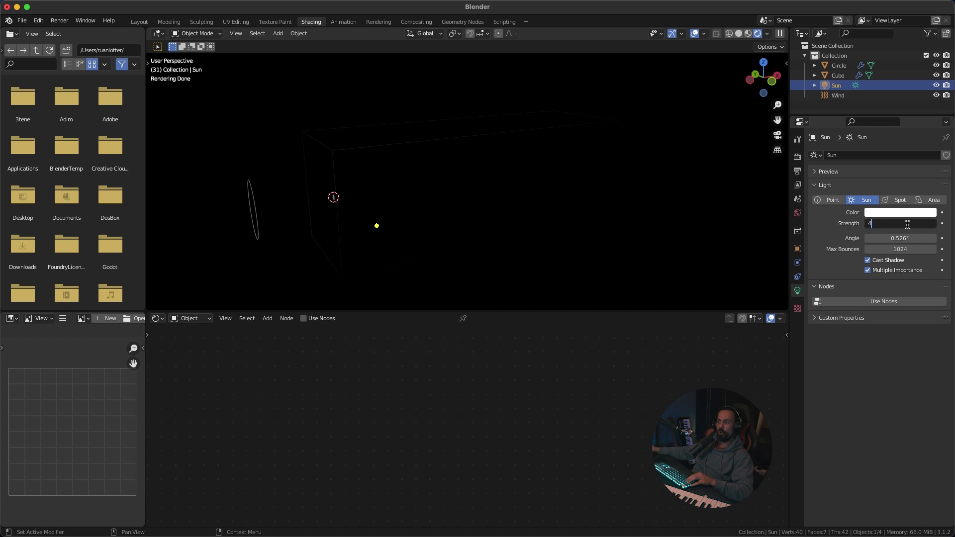
mouse_move(469, 194)
middle_mouse_down()
mouse_move(479, 187)
mouse_move(469, 189)
middle_mouse_up()
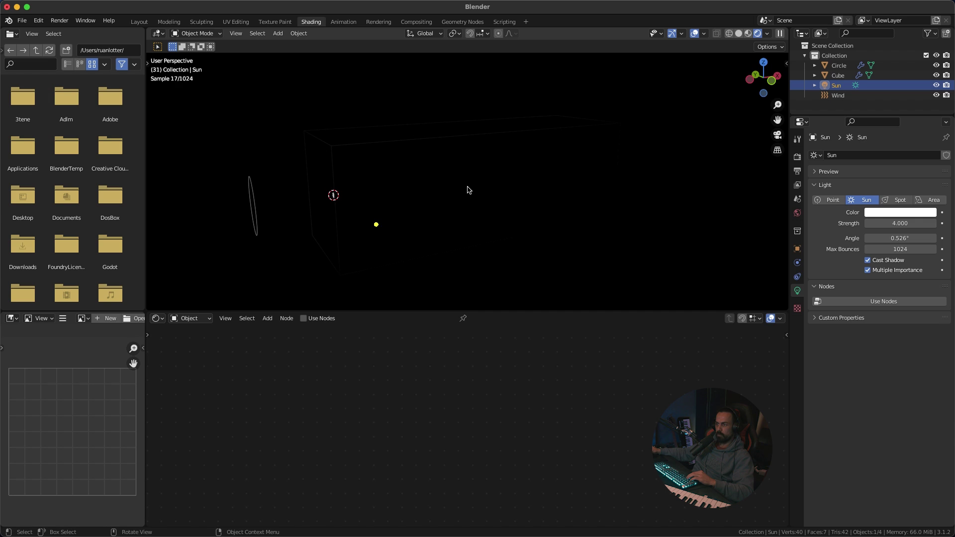
Step: Select the smoke domain cube and give it a new material
middle_click_drag(352, 155, 377, 153)
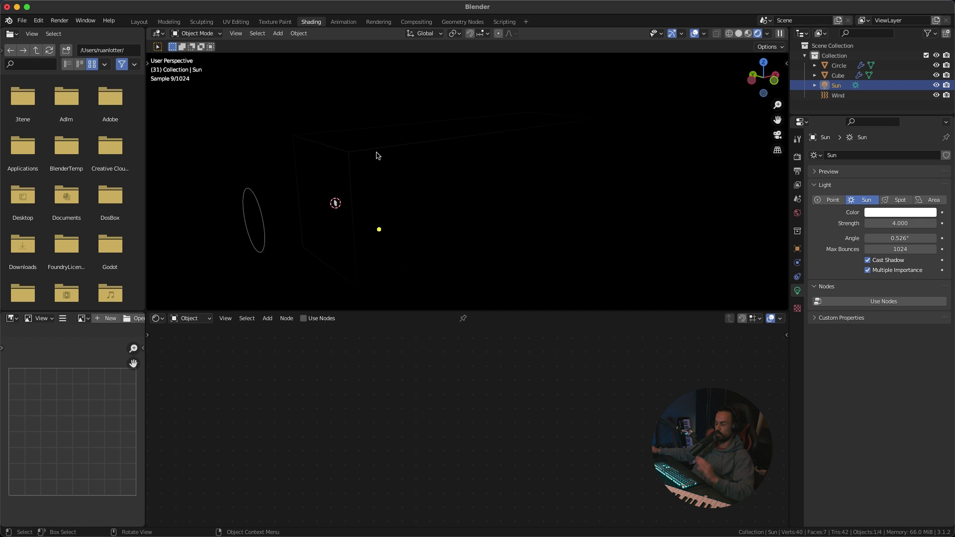
left_click(383, 159)
middle_click_drag(452, 196, 437, 172)
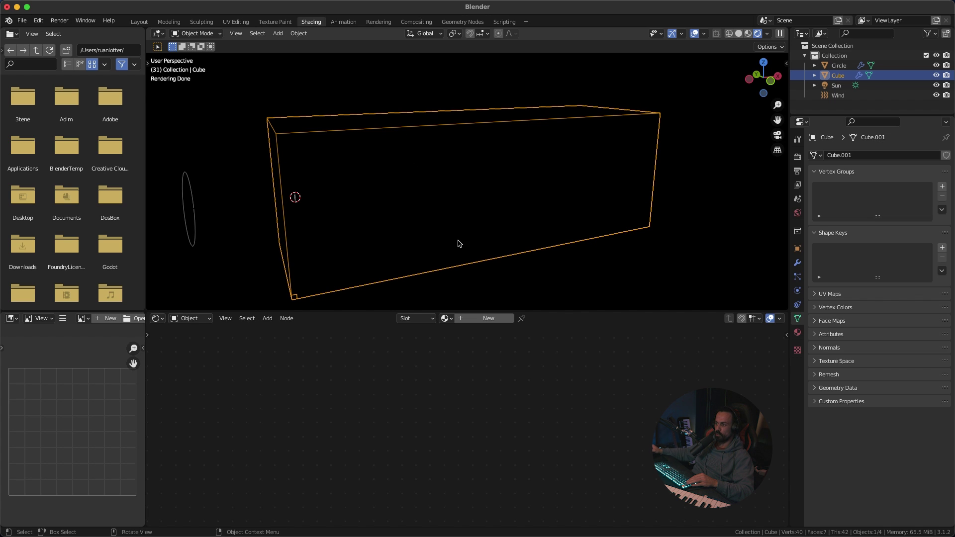
left_click(503, 320)
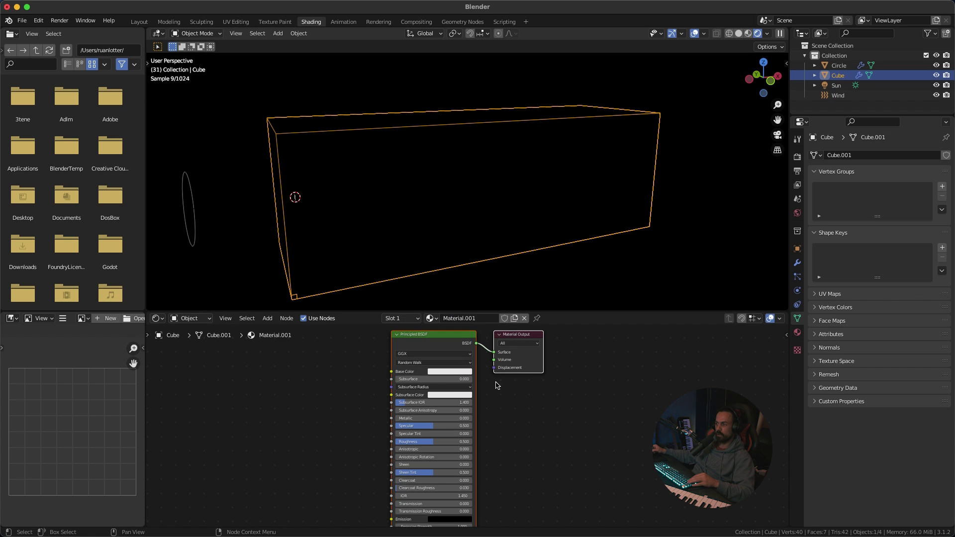
Step: Delete the Principled BSDF node from the domain cube's material
scroll(478, 396, "up", 4)
key("ctrl+space")
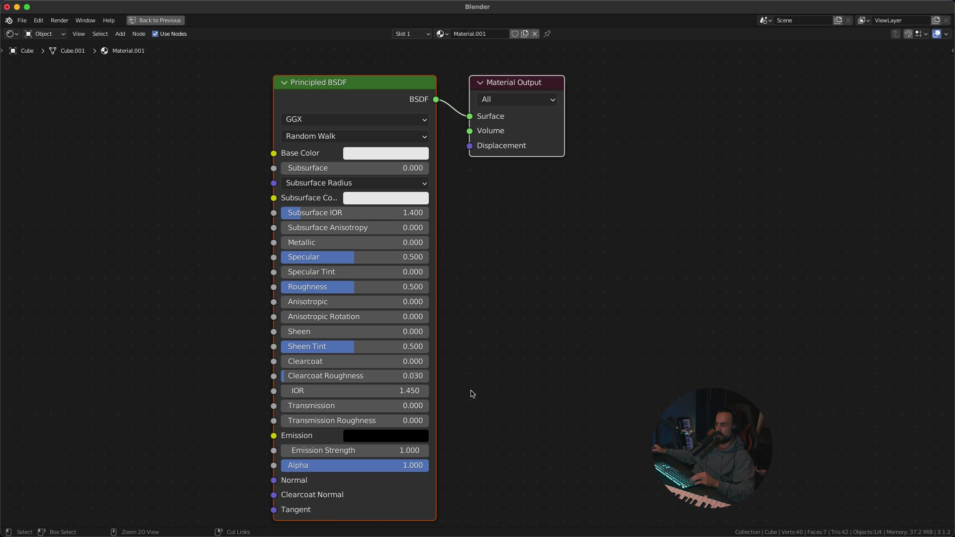
scroll(503, 284, "down", 2)
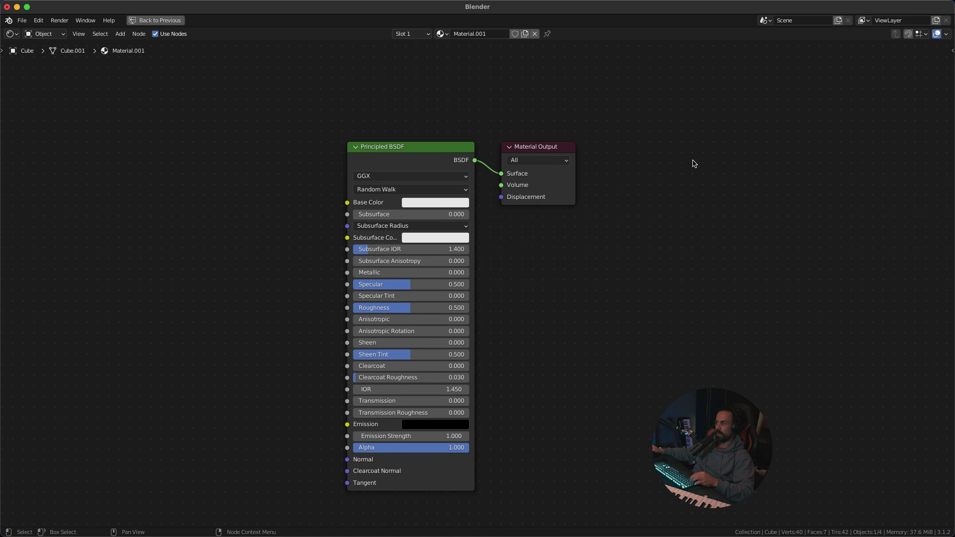
left_click(417, 150)
left_click_drag(420, 148, 394, 142)
key("x")
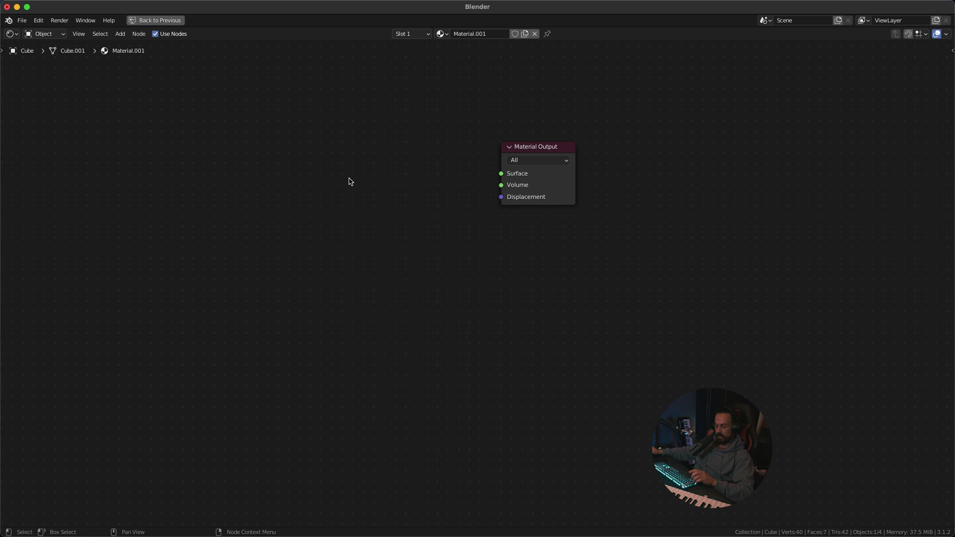
Step: Add a Principled Volume node and connect its Volume output to the Material Output's Volume input
key("shift+a")
left_click(323, 180)
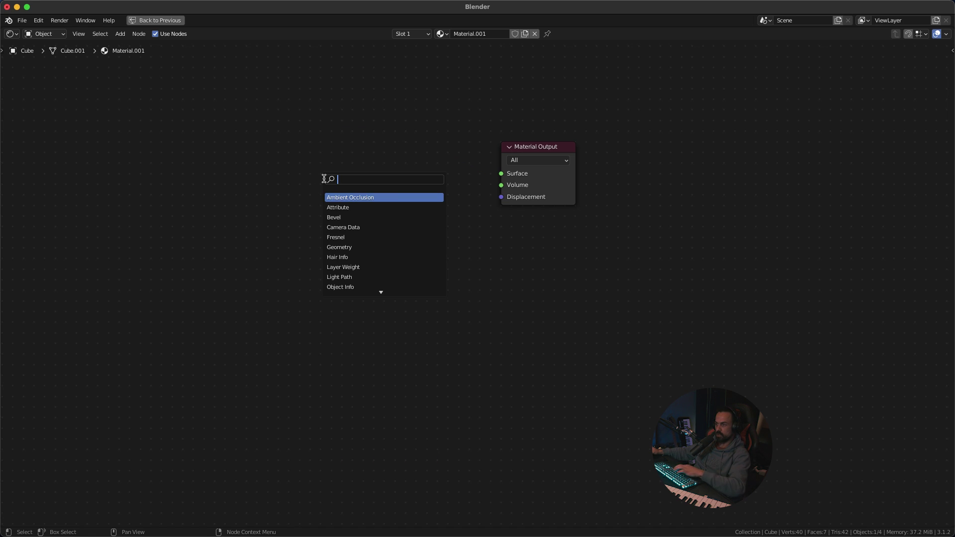
type("vol")
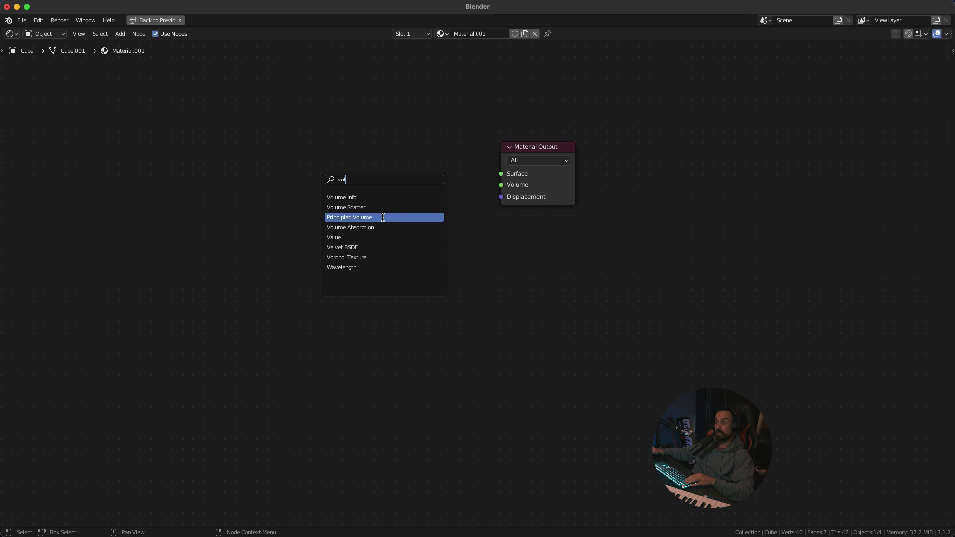
left_click(382, 218)
left_click(359, 175)
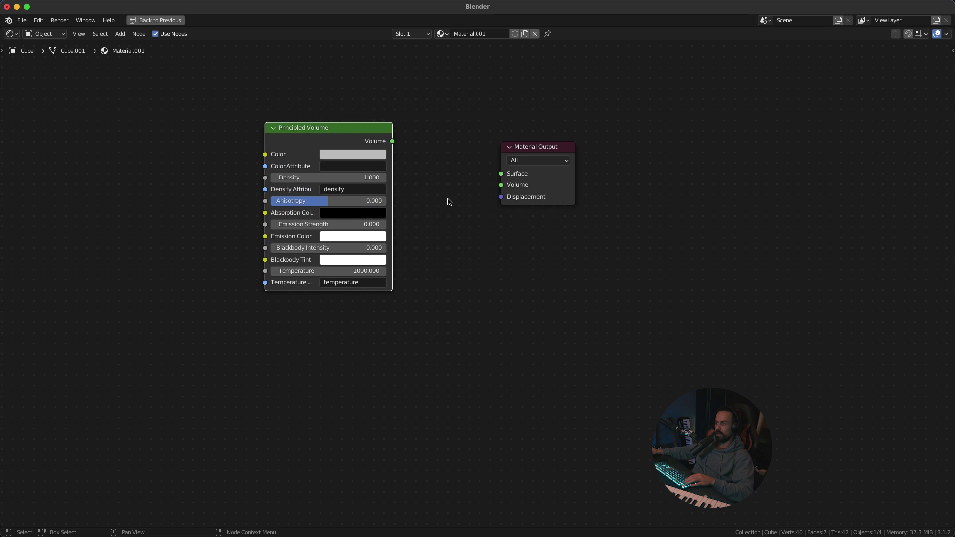
middle_click_drag(428, 198, 428, 235)
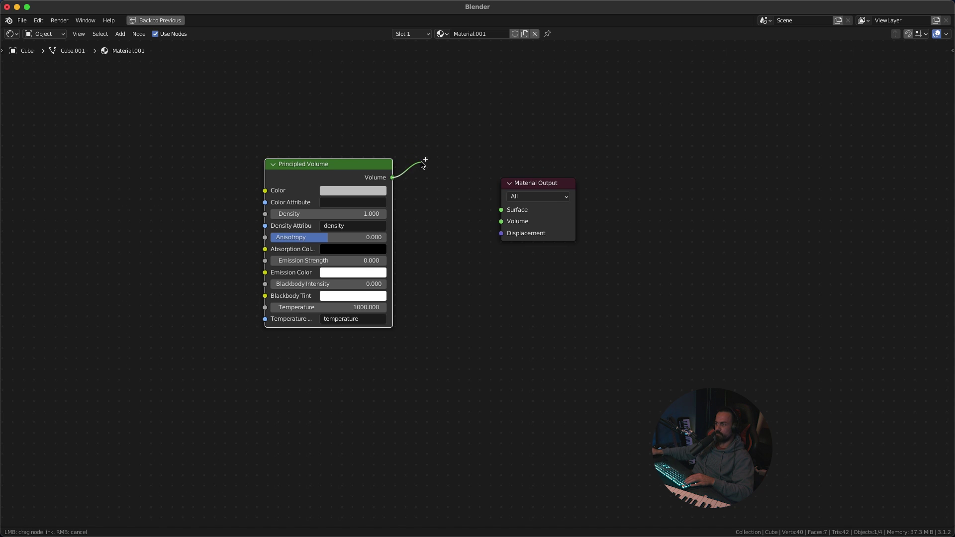
left_click_drag(500, 222, 500, 222)
key("ctrl+space")
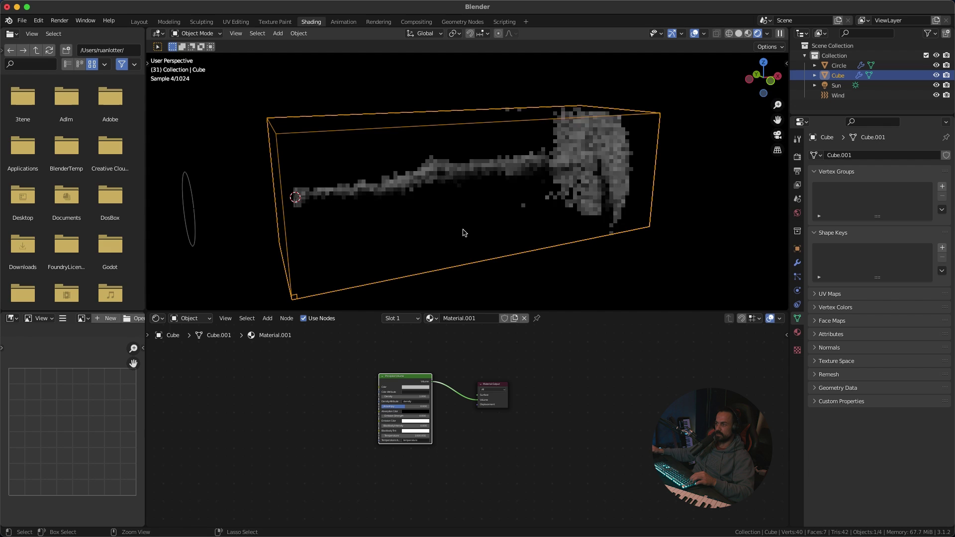
Step: Try a Density of 29 on the Principled Volume node and return it to 1
mouse_move(518, 181)
middle_mouse_down("ctrl")
mouse_move(518, 163)
mouse_move(470, 169)
mouse_move(512, 176)
middle_mouse_up("ctrl")
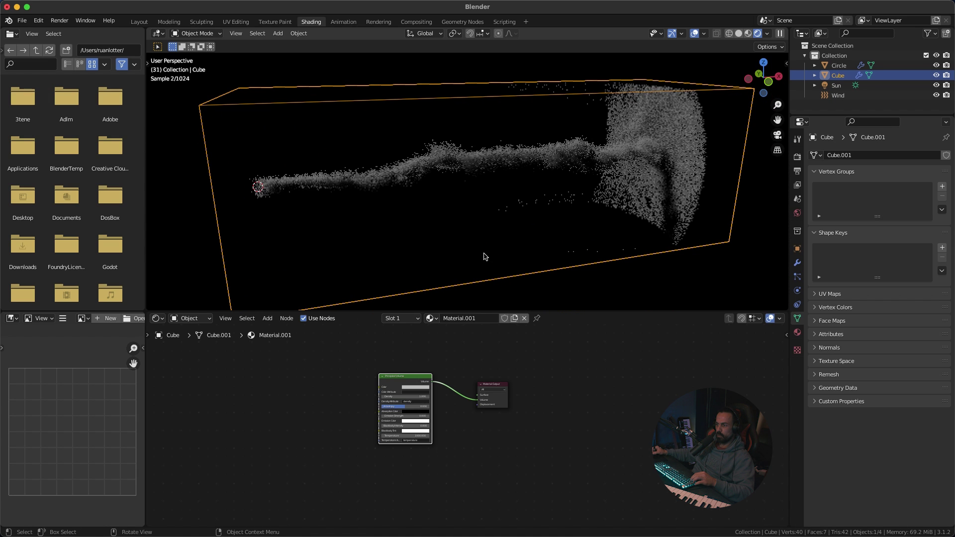
middle_click_drag(458, 351, 469, 371)
middle_click_drag(468, 371, 522, 374, "ctrl")
left_click_drag(413, 401, 519, 400)
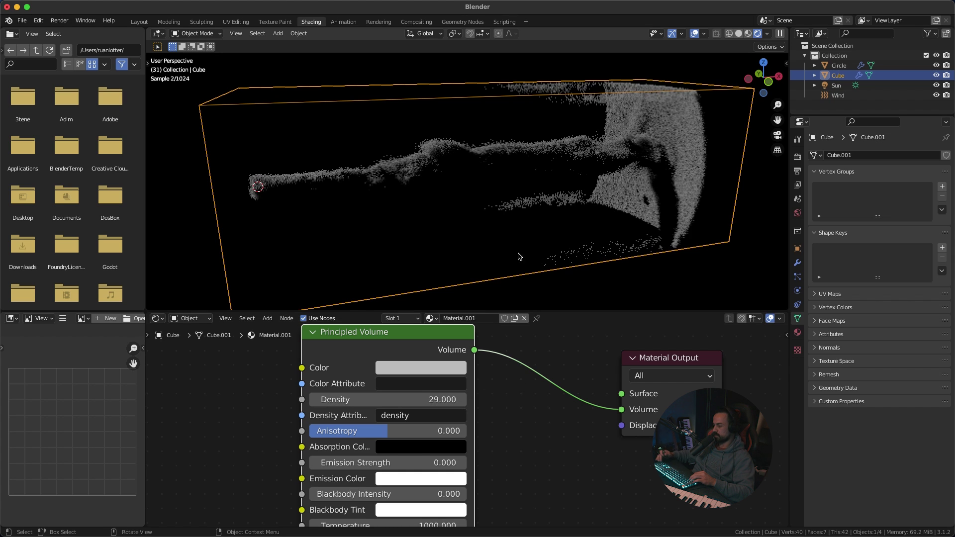
left_click(417, 401)
type("1")
key("Return")
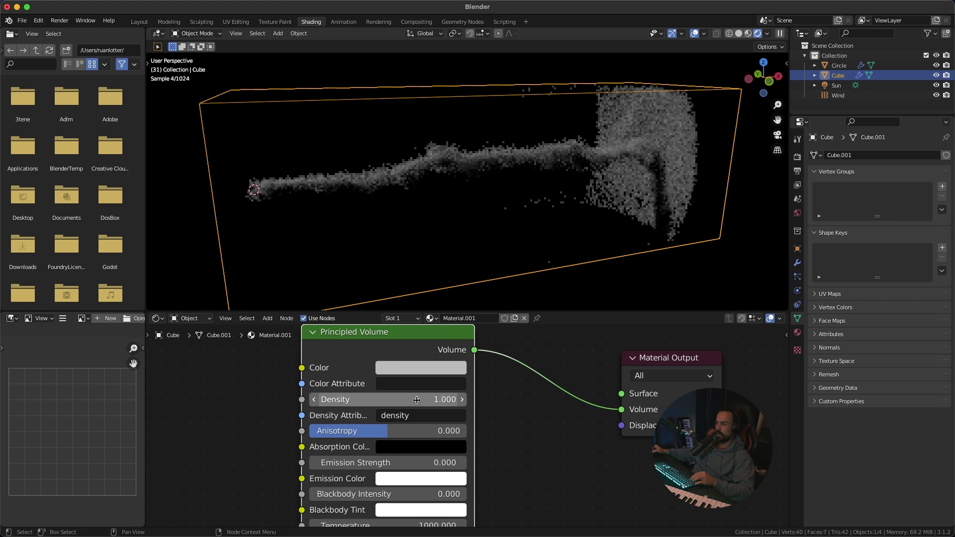
Step: Insert an Add Shader node on the link between Principled Volume and Material Output, and space the nodes apart
scroll(418, 388, "down", 2)
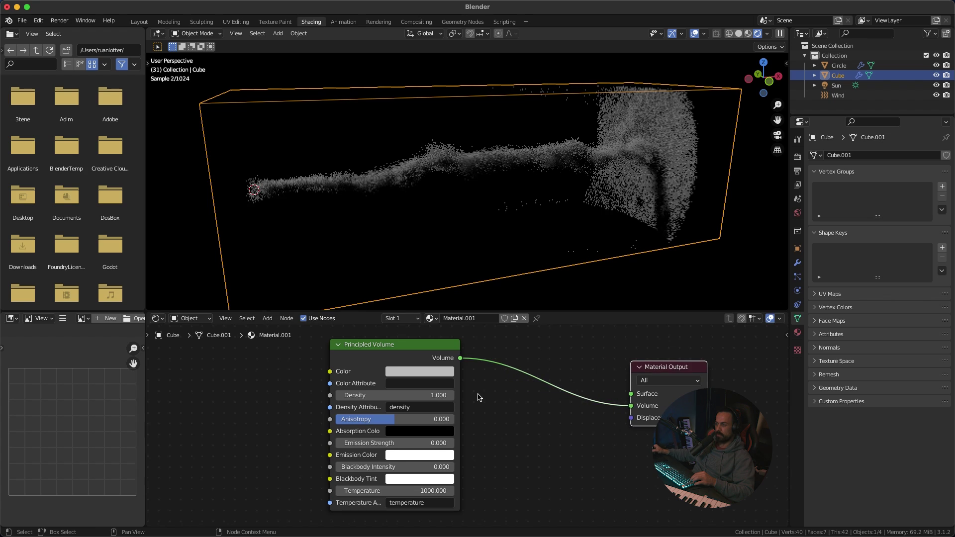
scroll(481, 392, "down", 3)
middle_click_drag(483, 417, 473, 413)
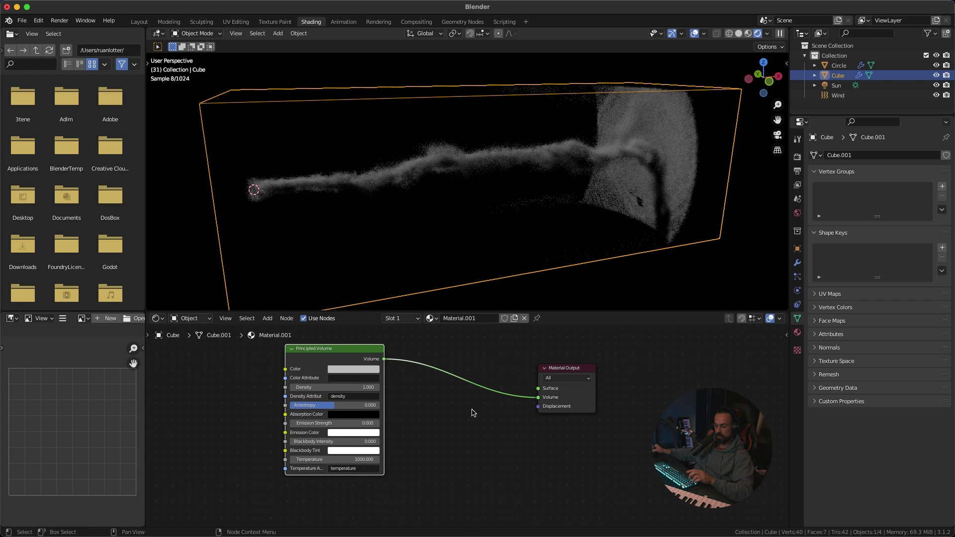
key("shift+a")
type("add")
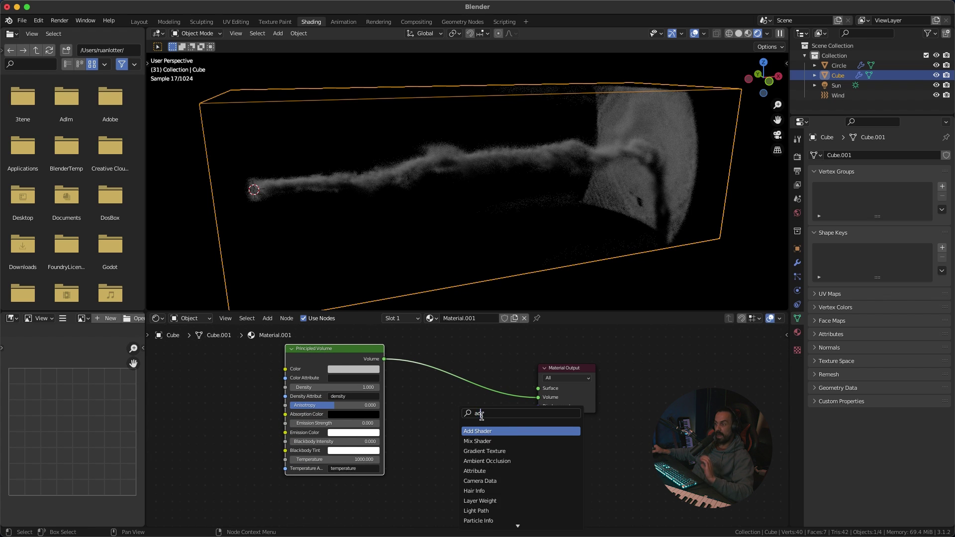
left_click(486, 432)
left_click(473, 381)
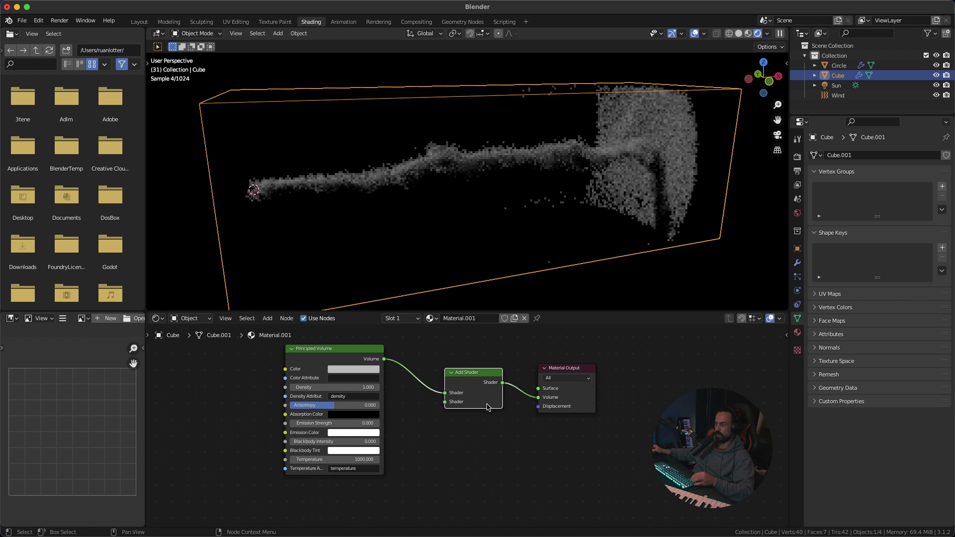
middle_click_drag(494, 427, 521, 392)
scroll(517, 395, "down", 3)
left_click_drag(568, 351, 623, 353)
left_click_drag(503, 354, 550, 364)
Step: Add an Emission node below the Principled Volume and connect it to the Add Shader's second Shader input
key("shift+a")
type("em")
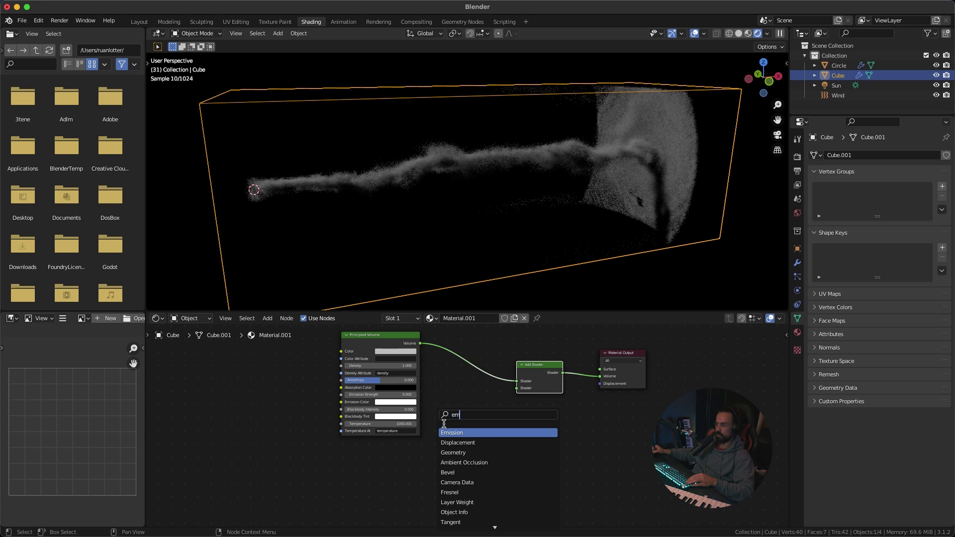
left_click(464, 434)
left_click(437, 469)
left_click_drag(428, 468, 517, 388)
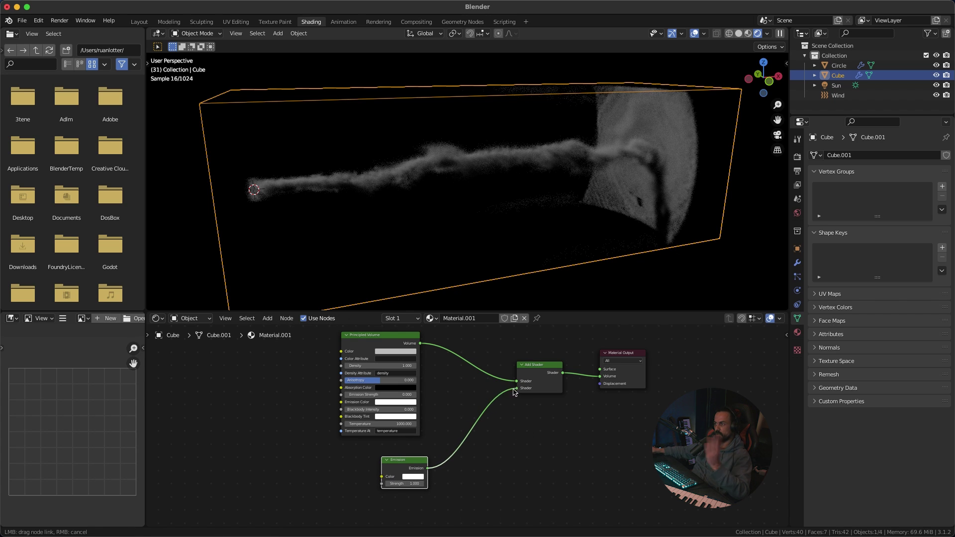
middle_click_drag(509, 457, 504, 469)
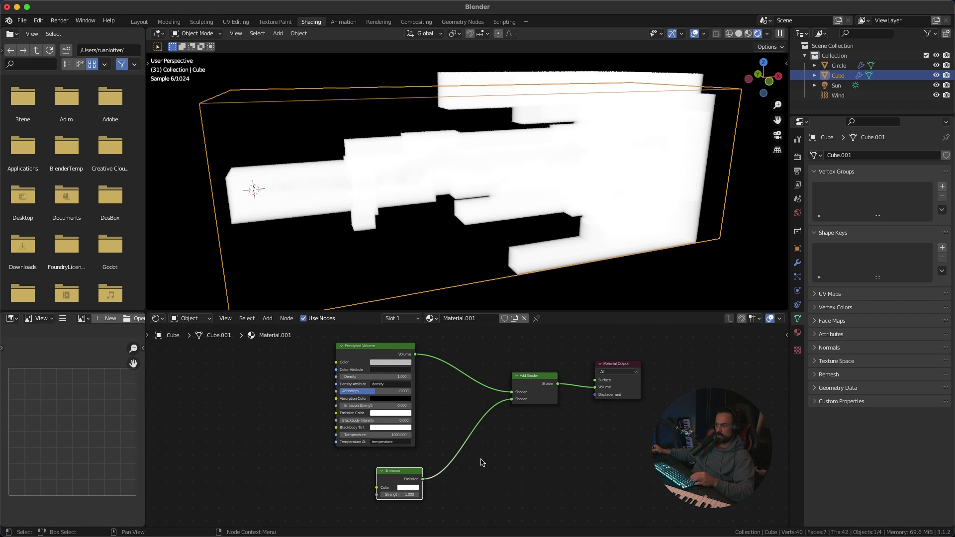
middle_click_drag(370, 469, 398, 453)
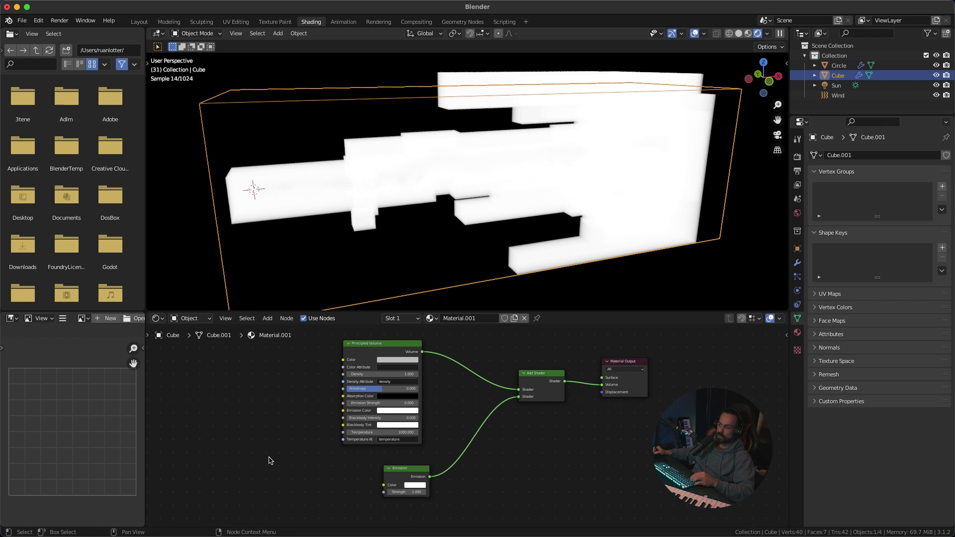
Step: Add a Volume Info node beside the Emission node and connect its Flame output to the Emission's Strength input
key("ctrl+space")
middle_click_drag(416, 390, 467, 409)
scroll(490, 399, "down", 3)
middle_click_drag(276, 371, 314, 372)
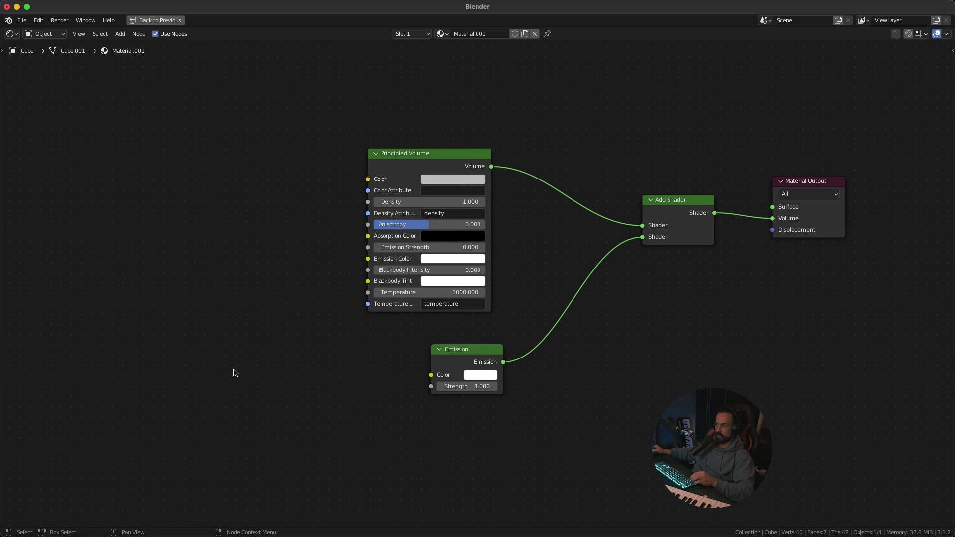
key("shift+a")
left_click(232, 356)
type("v")
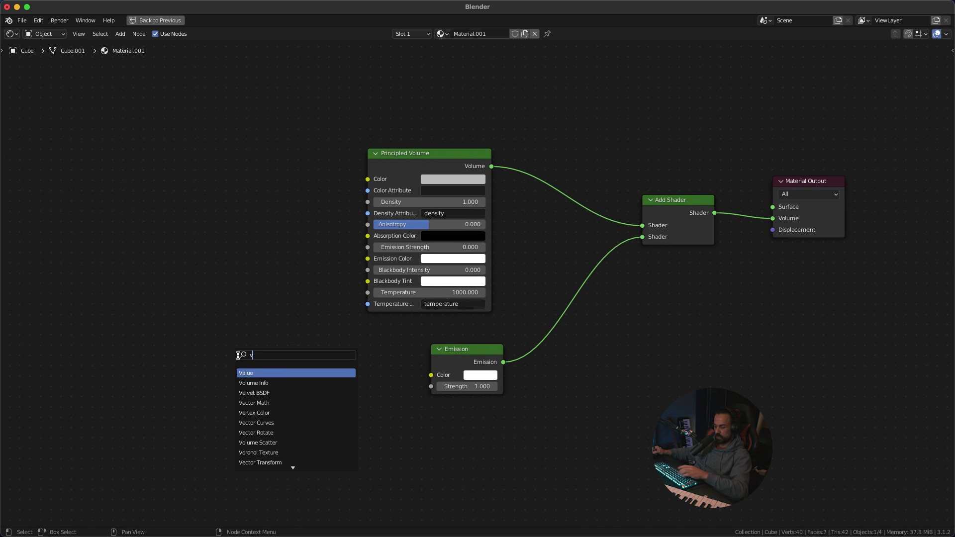
type("ol")
left_click(262, 374)
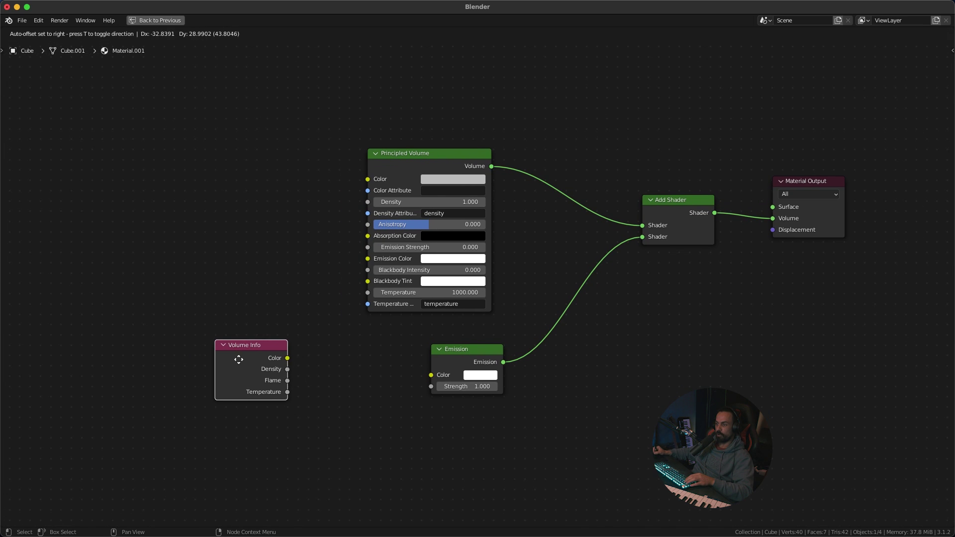
left_click(239, 369)
left_click_drag(264, 349, 255, 341)
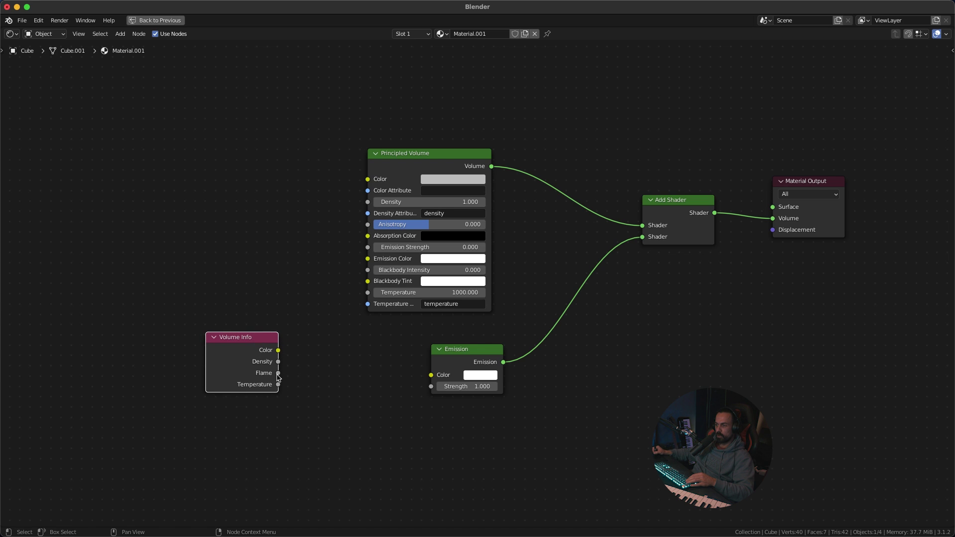
left_click_drag(278, 373, 309, 370)
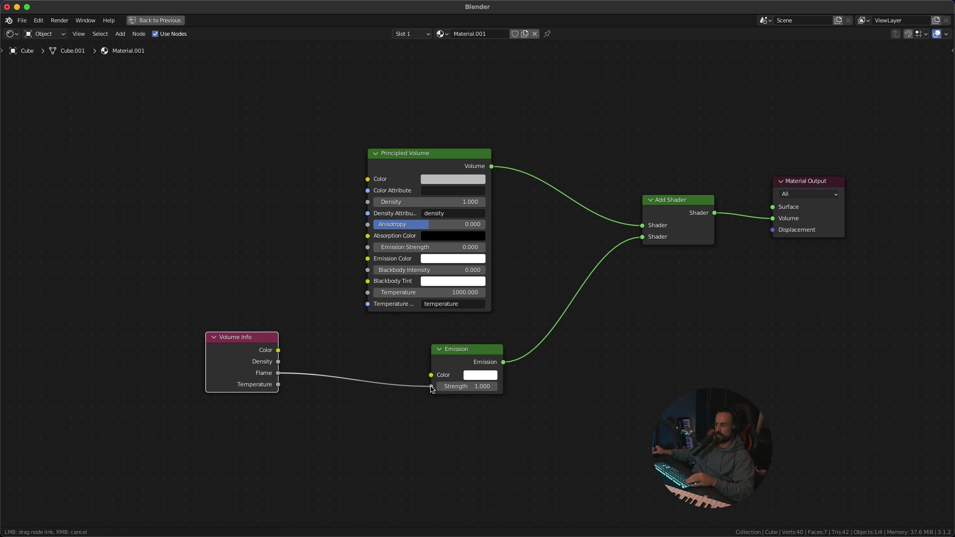
left_click_drag(431, 389, 430, 387)
key("ctrl+space")
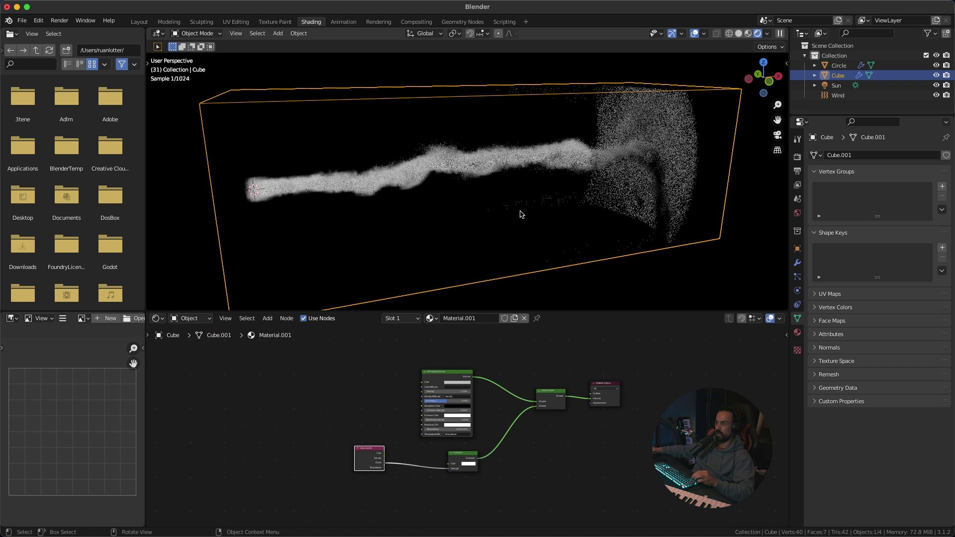
Step: Insert a ColorRamp node between the Volume Info's Flame output and the Emission's Strength, and spread the nodes apart
middle_click_drag(441, 174, 486, 180)
scroll(487, 180, "up", 4)
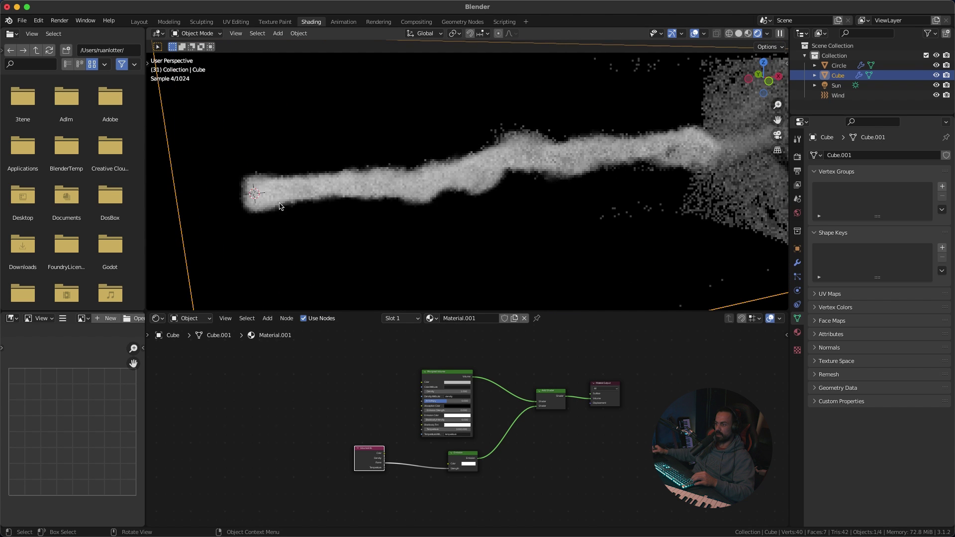
scroll(452, 384, "up", 5)
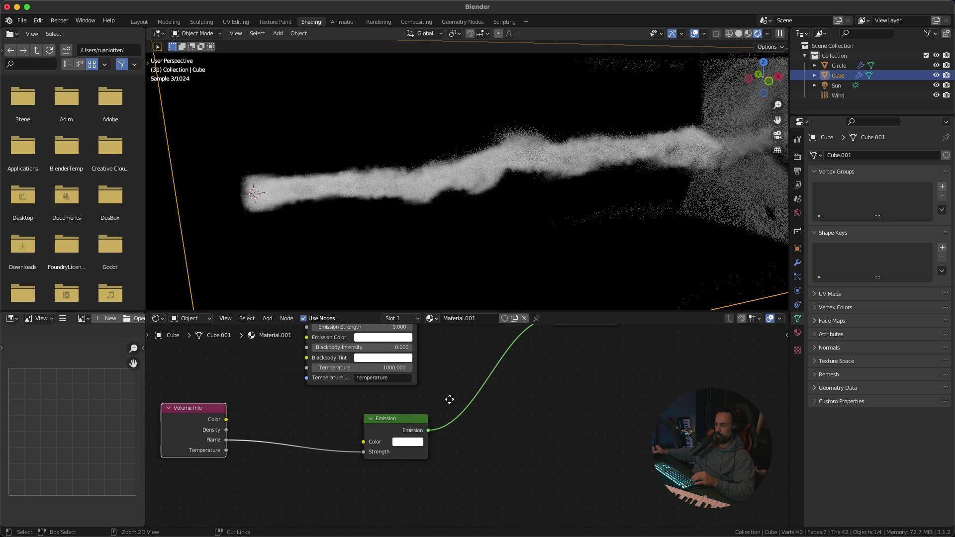
scroll(468, 424, "down", 1)
key("shift+a")
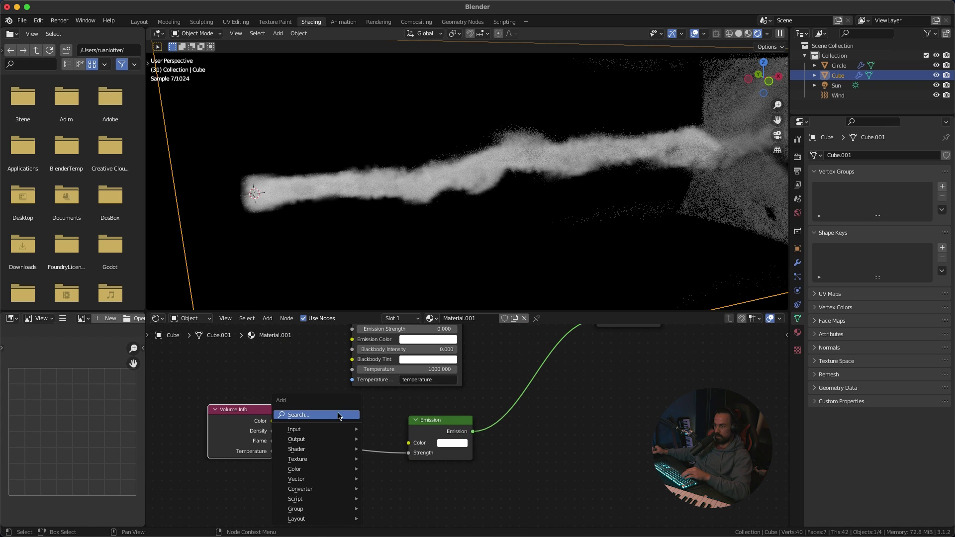
left_click(349, 416)
type("col")
left_click(365, 431)
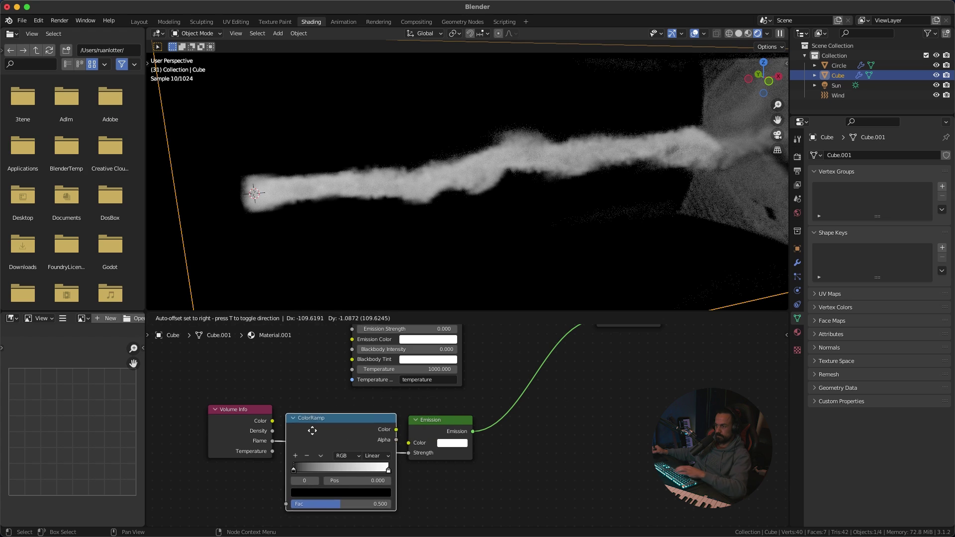
left_click(368, 438)
left_click_drag(258, 412, 217, 411)
left_click_drag(367, 414, 332, 409)
Step: Tighten the ColorRamp by moving its black stop inward and its white stop to position 0.491
middle_click_drag(428, 432, 447, 417)
mouse_move(305, 444)
left_mouse_down()
mouse_move(366, 443)
mouse_move(316, 441)
left_mouse_up()
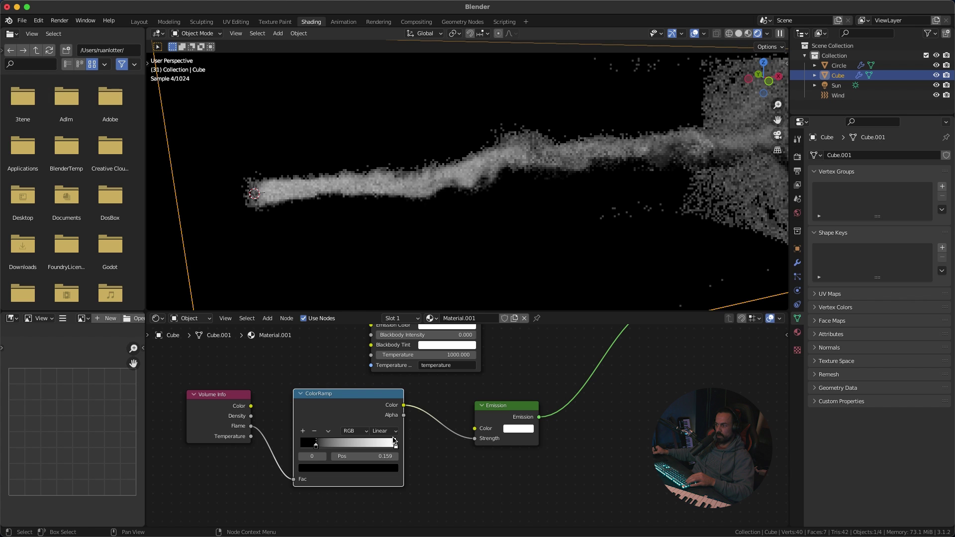
left_click_drag(395, 444, 375, 443)
Step: Insert a Math node between the ColorRamp and the Emission's Strength, and set its operation to Multiply
left_click_drag(527, 405, 568, 401)
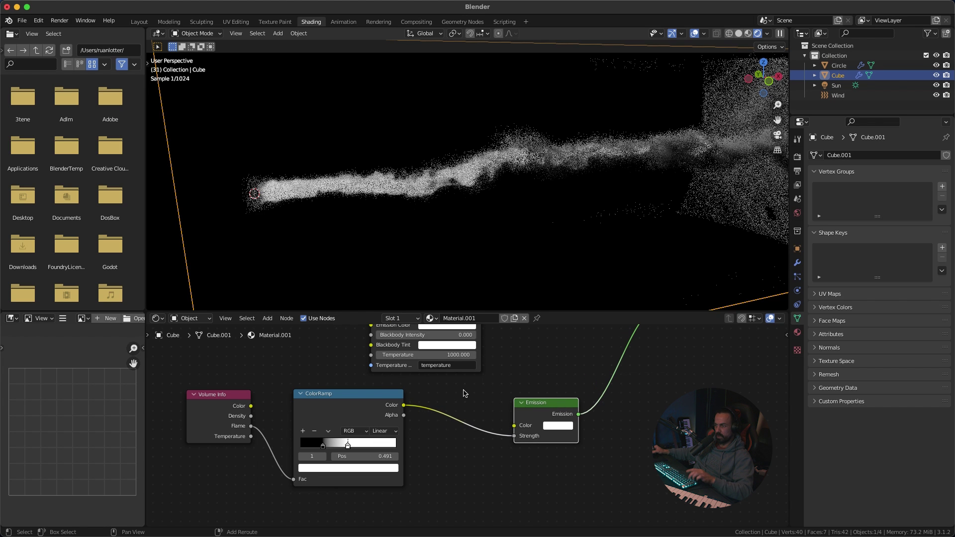
key("shift+a")
left_click(458, 392)
type("m")
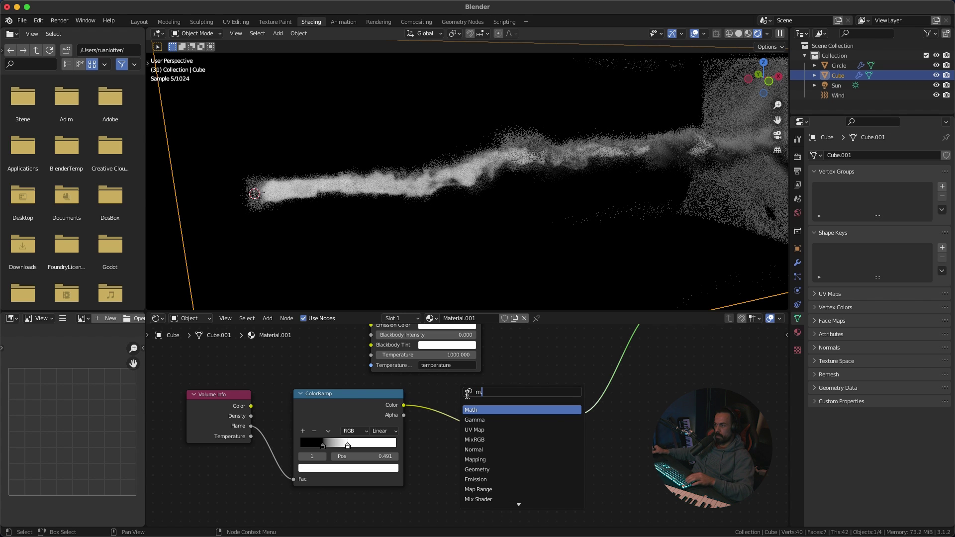
left_click(481, 409)
left_click(473, 420)
left_click(471, 422)
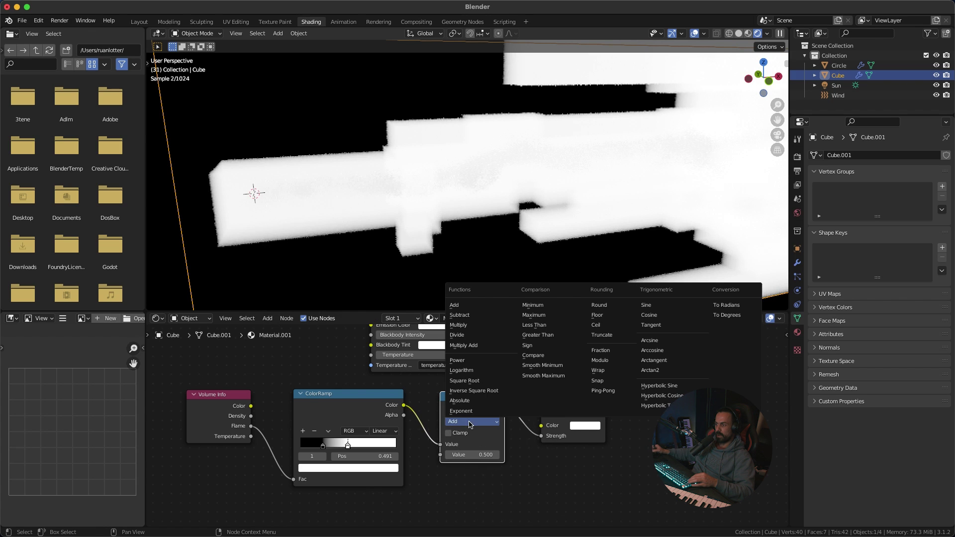
left_click(476, 325)
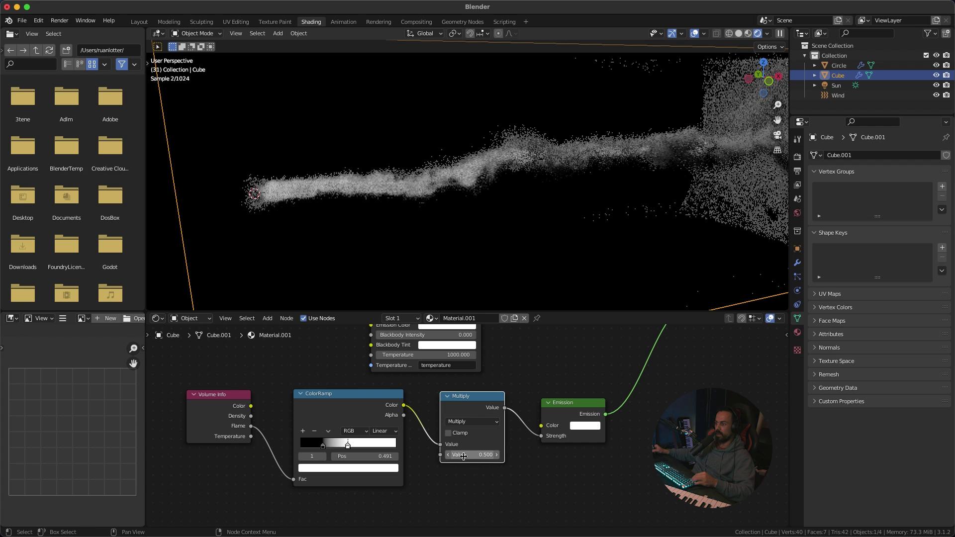
Step: Raise the Multiply node's value to 16.6 and change the Emission color to light blue
left_click_drag(472, 455, 529, 451)
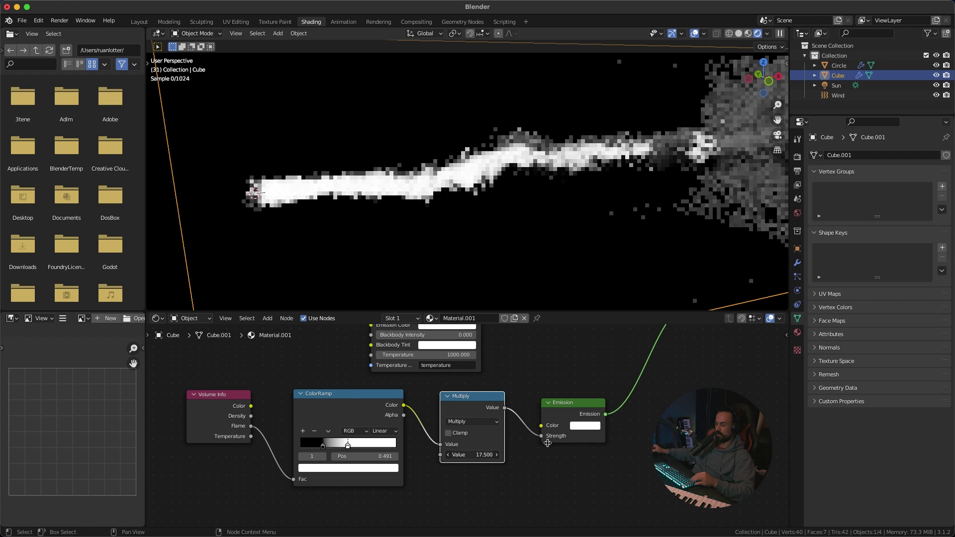
left_click_drag(490, 446, 549, 444)
middle_click_drag(549, 437, 545, 387, "ctrl")
scroll(544, 387, "up", 3)
left_click(571, 414)
left_click_drag(598, 305, 607, 279)
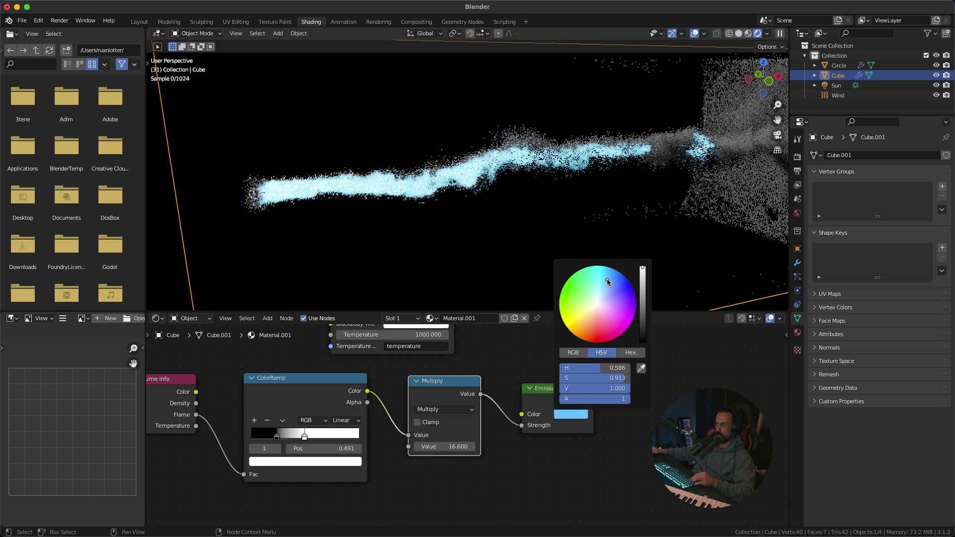
scroll(602, 447, "down", 1)
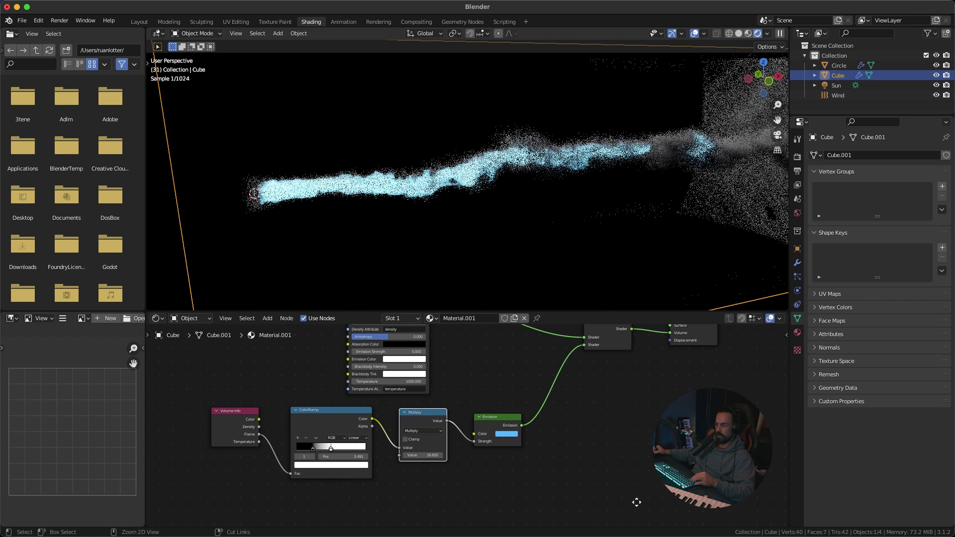
Step: Set the Multiply node's value to 100 to strengthen the flame emission
key("ctrl+space")
key("Home")
scroll(500, 364, "up", 1)
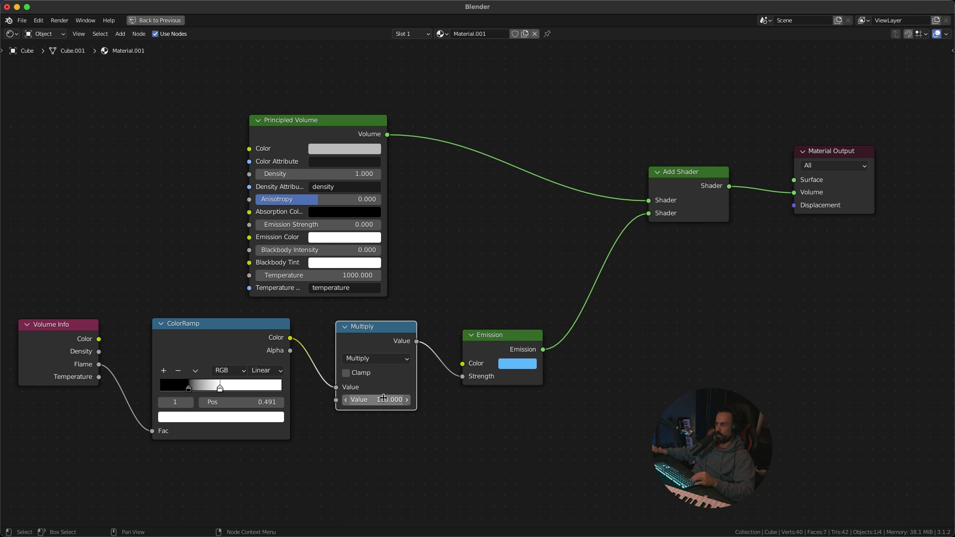
key("ctrl+space")
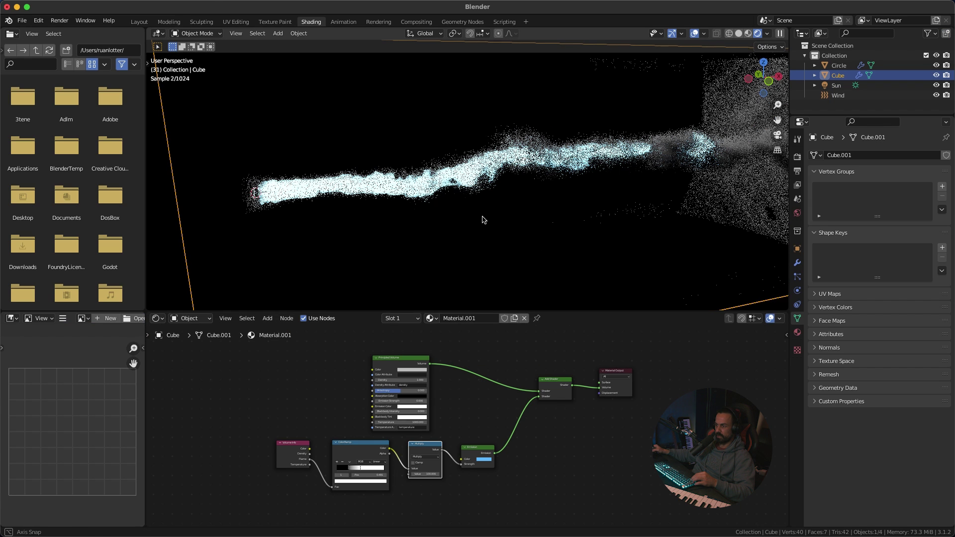
Step: Darken the Principled Volume's Color to a deeper grey
scroll(511, 396, "up", 5)
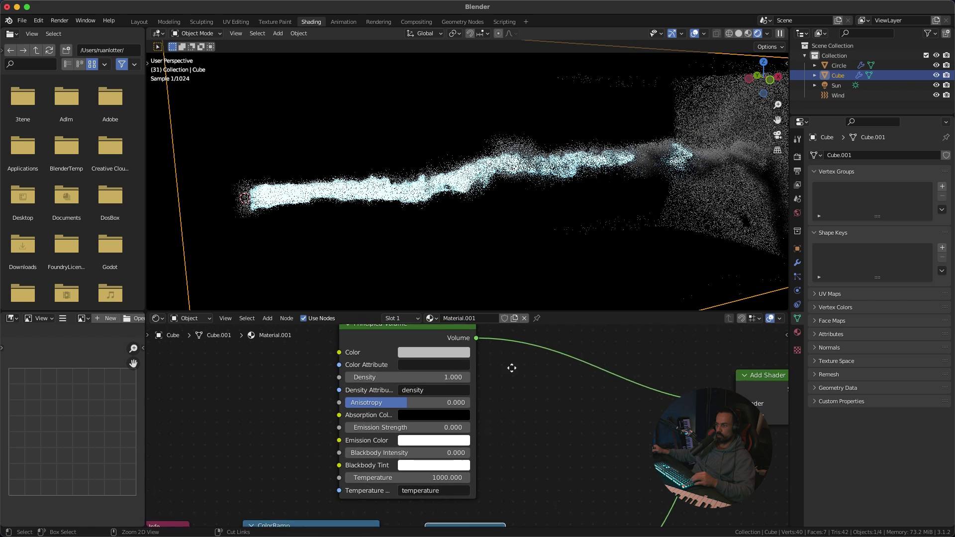
middle_click_drag(512, 368, 499, 412, "ctrl")
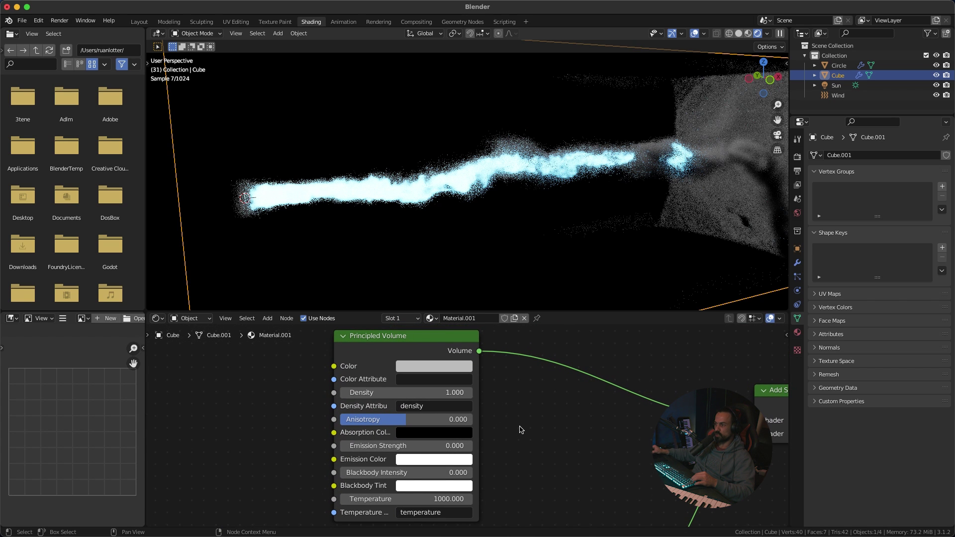
left_click(426, 369)
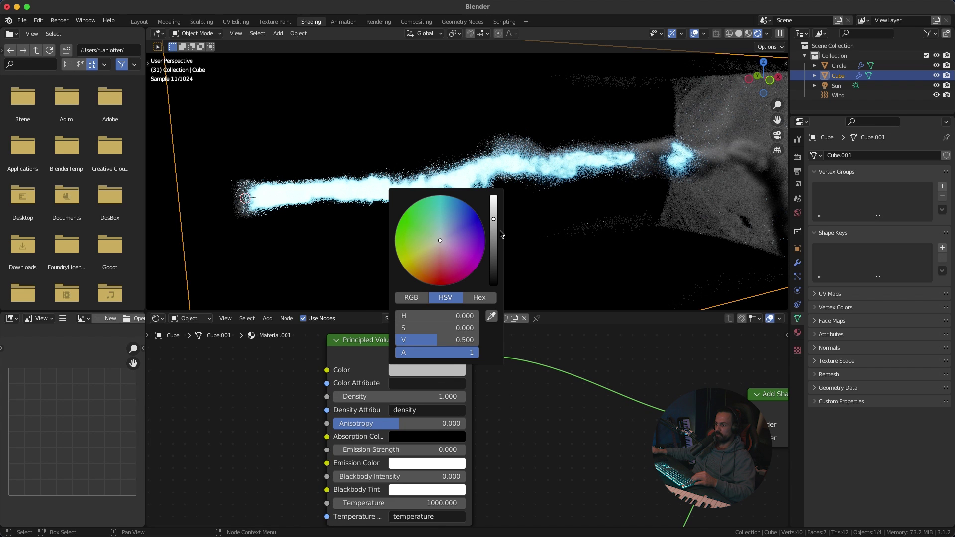
mouse_move(502, 234)
left_mouse_down()
mouse_move(494, 263)
mouse_move(494, 243)
left_mouse_up()
middle_click_drag(553, 429, 571, 408, "ctrl")
Step: Move the Volume Info node up beside the Principled Volume and connect its Color output to the Principled Volume's Color input
middle_click_drag(294, 445, 301, 458)
left_click_drag(263, 483, 217, 398)
middle_click_drag(255, 407, 272, 446)
left_click_drag(263, 451, 286, 422)
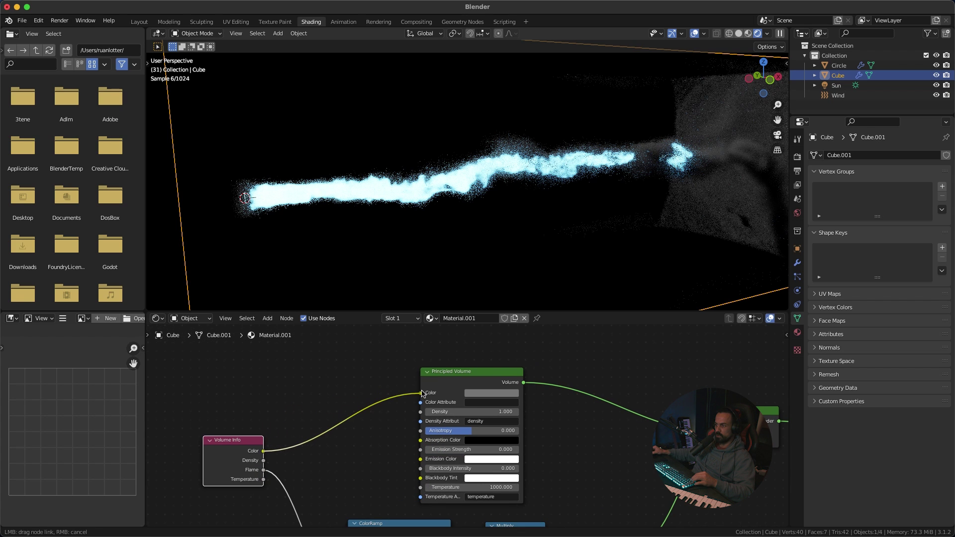
left_click_drag(423, 393, 423, 393)
Step: Insert a ColorRamp node on the link between the Volume Info's Color output and the Principled Volume's Color input
key("shift+a")
left_click(315, 368)
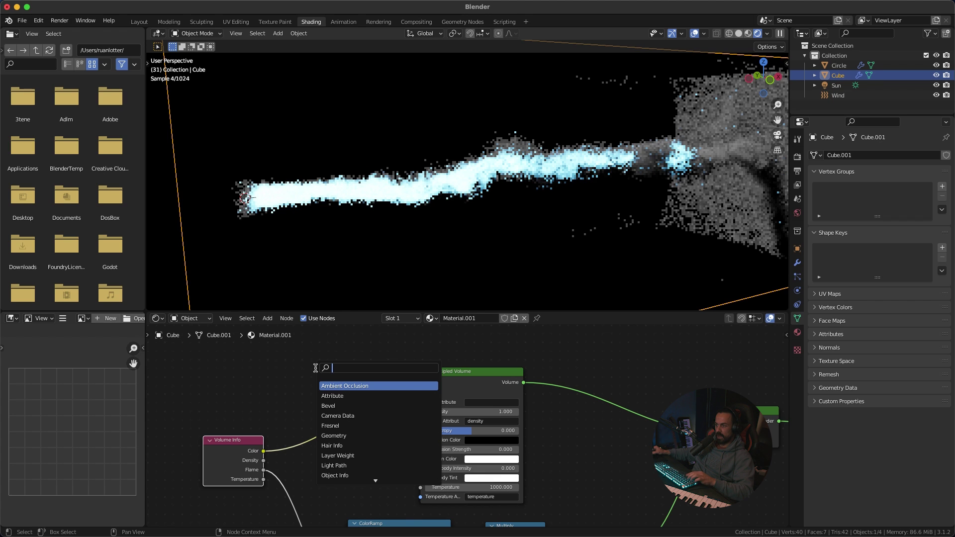
type("color ramp")
key("Return")
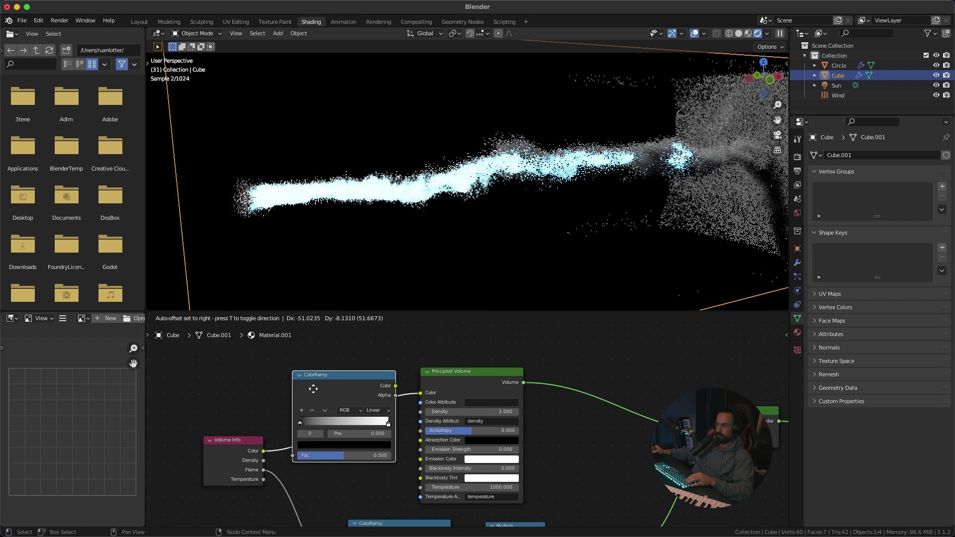
left_click(318, 393)
Step: Set the new ColorRamp's black stop to position 0.550 and space it apart from the Volume Info node
left_click_drag(308, 428, 355, 428)
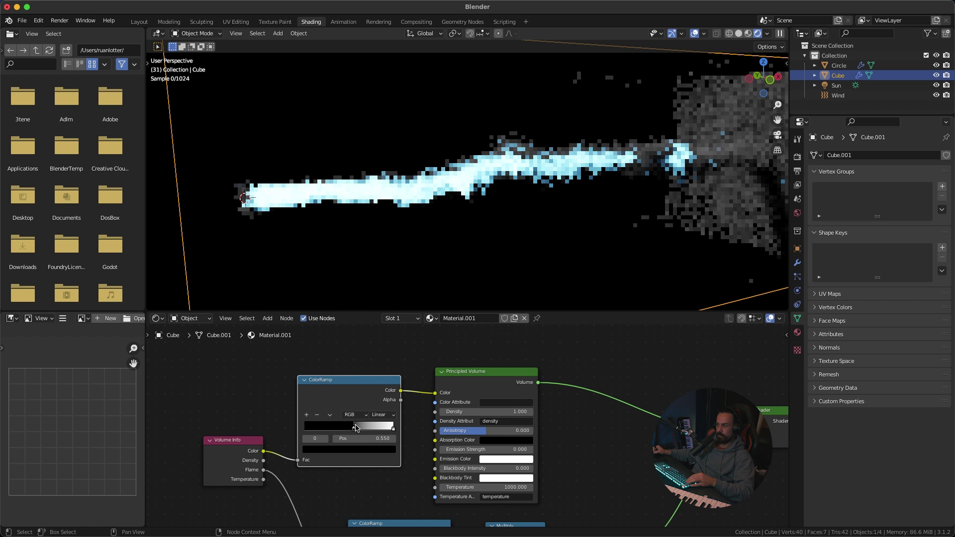
left_click_drag(353, 380, 358, 367)
left_click_drag(236, 441, 222, 436)
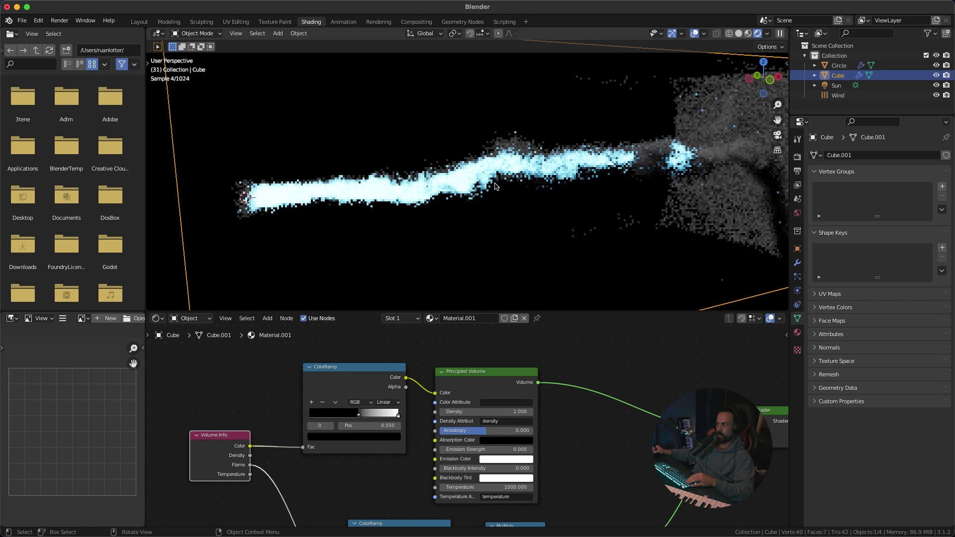
Step: Set the Principled Volume's Density to 5 for thicker smoke
middle_click_drag(495, 186, 460, 219, "shift")
middle_click_drag(496, 428, 509, 411, "ctrl")
left_click(510, 412)
type("5")
key("Return")
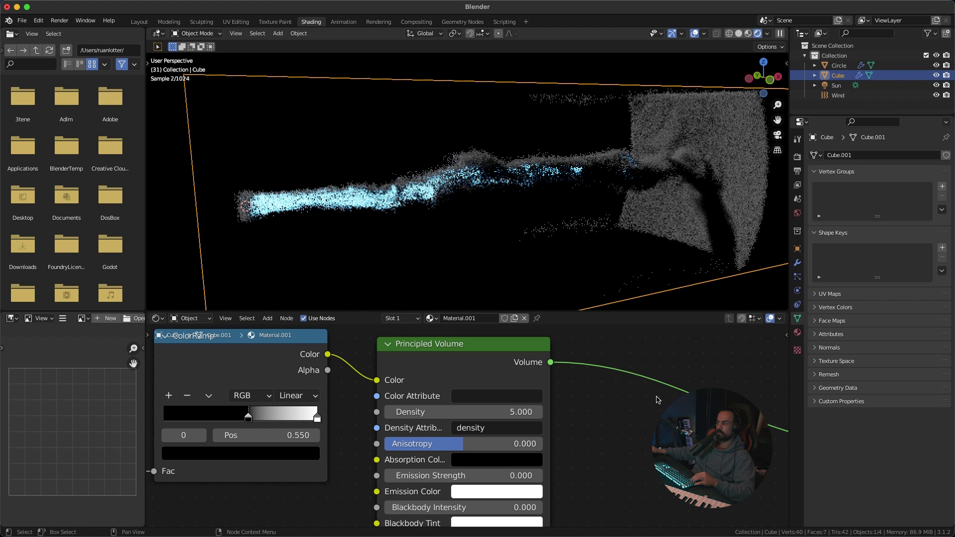
Step: Turn up the Principled Volume's Blackbody Intensity to 20
scroll(617, 419, "down", 5)
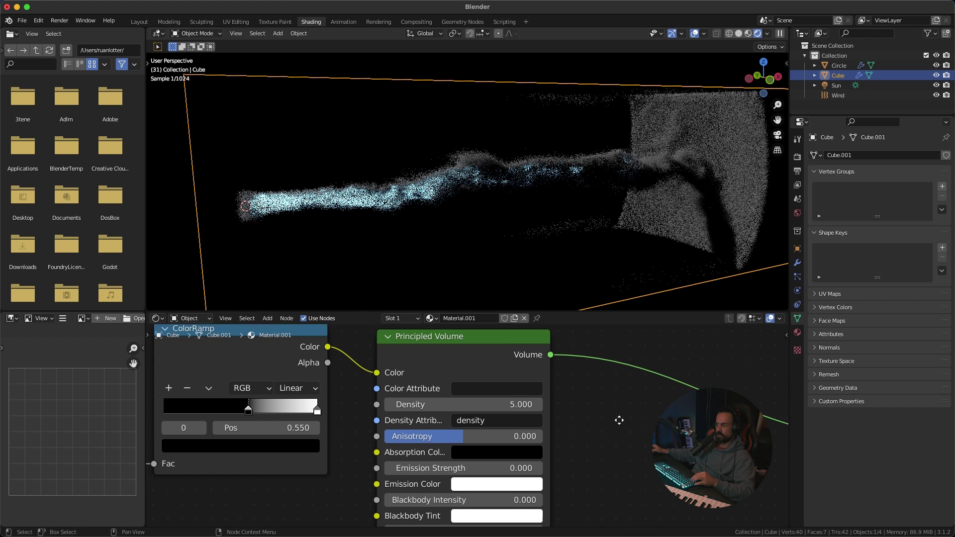
left_click_drag(403, 468, 632, 458)
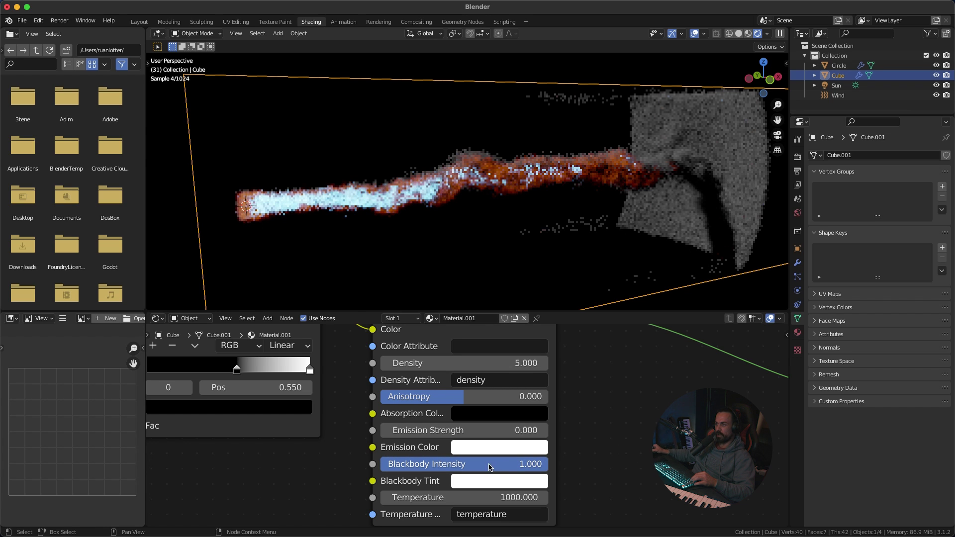
left_click(449, 464)
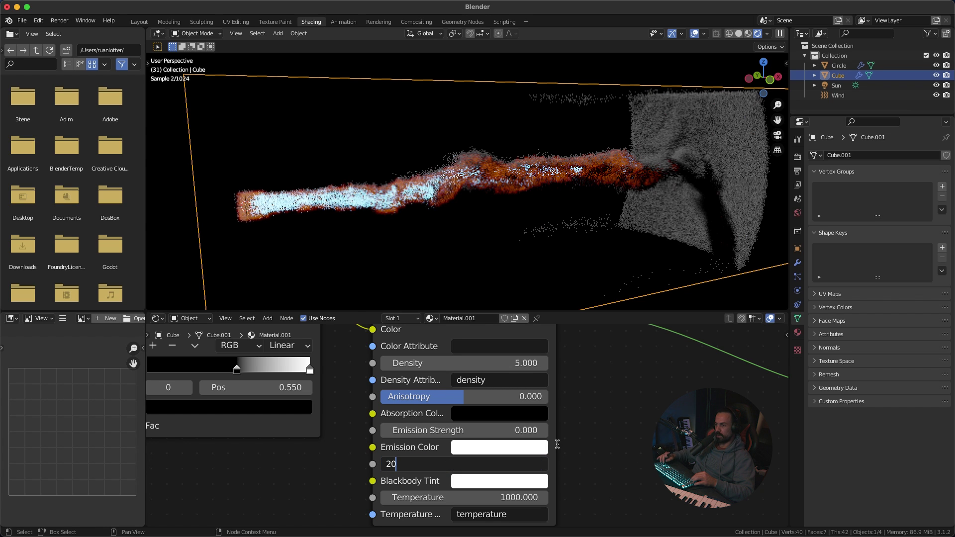
key("Return")
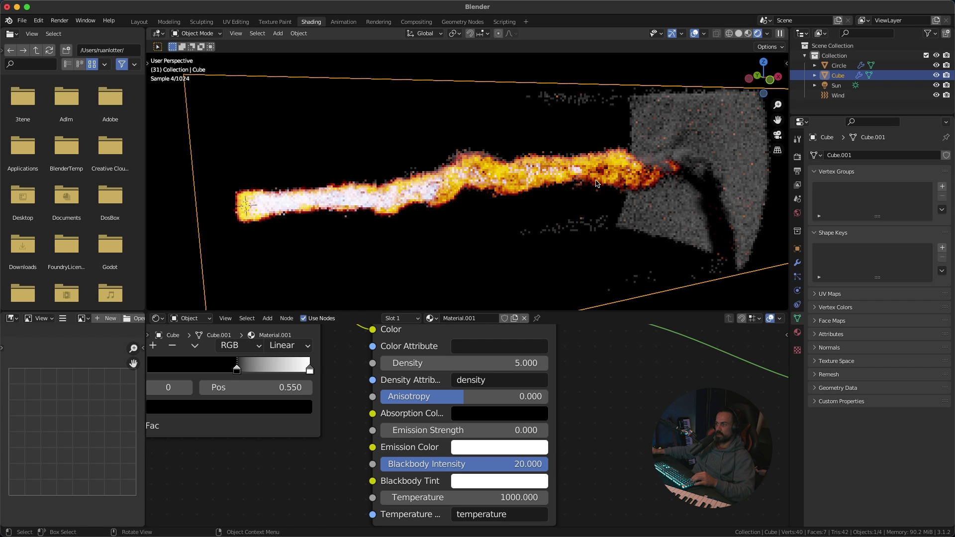
Step: Try a Temperature of 3000 on the Principled Volume
scroll(627, 406, "down", 5)
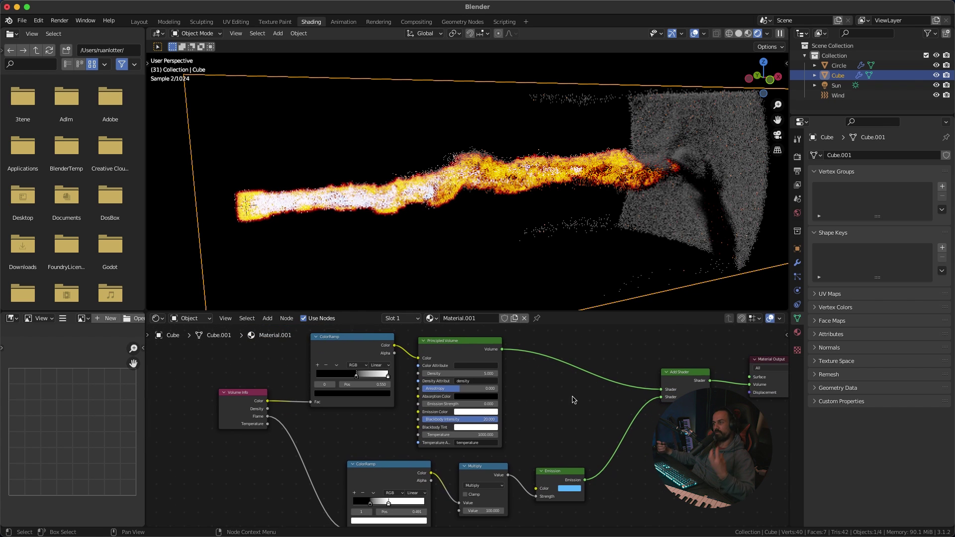
scroll(577, 414, "up", 3)
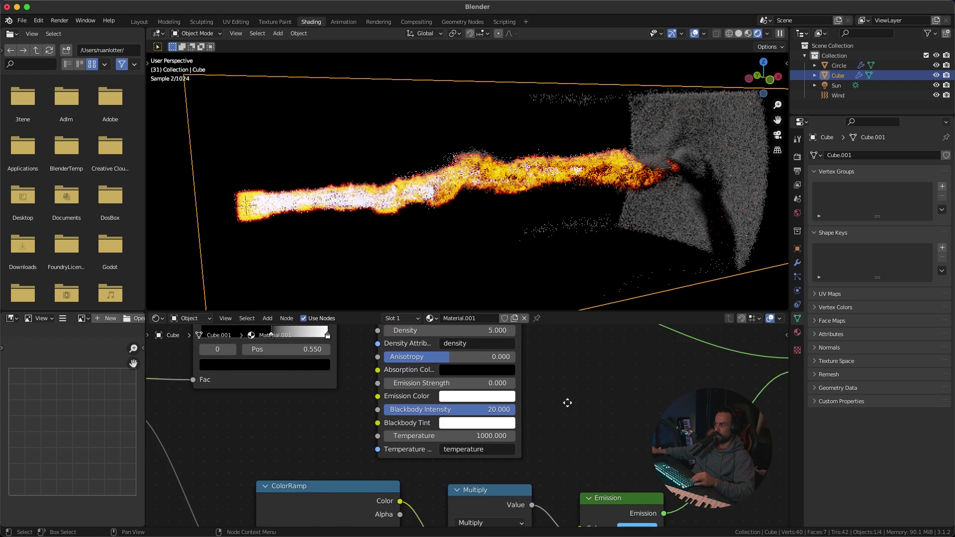
scroll(508, 373, "down", 2)
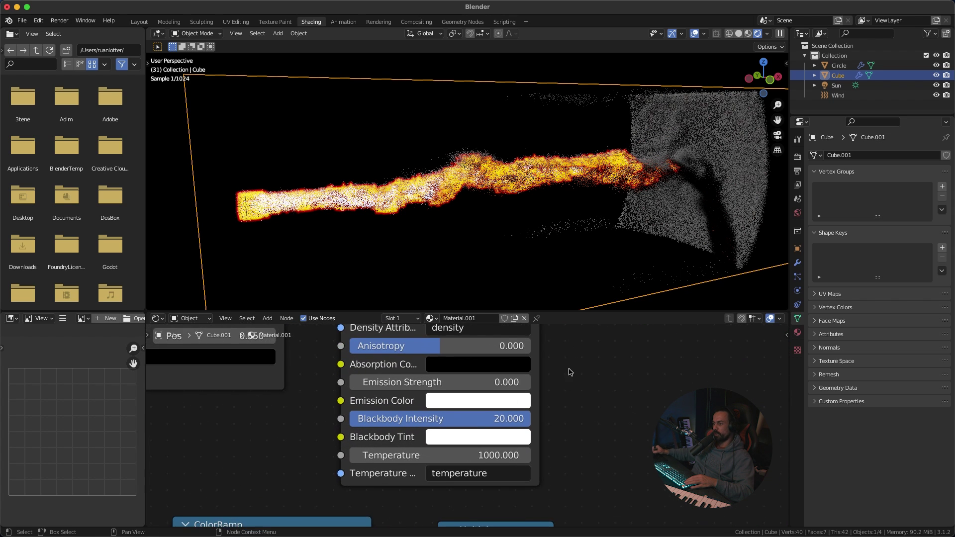
scroll(459, 428, "up", 2)
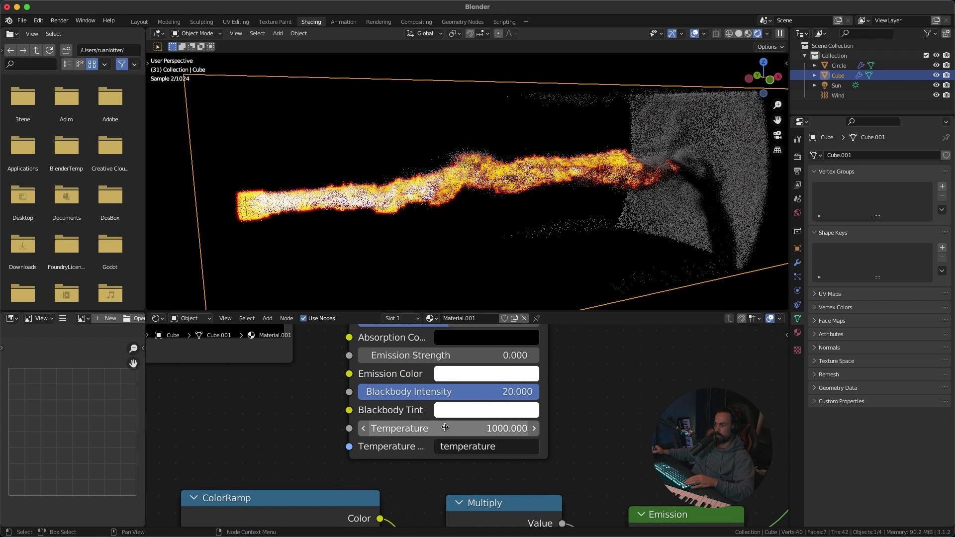
left_click_drag(437, 428, 483, 429)
left_click(483, 429)
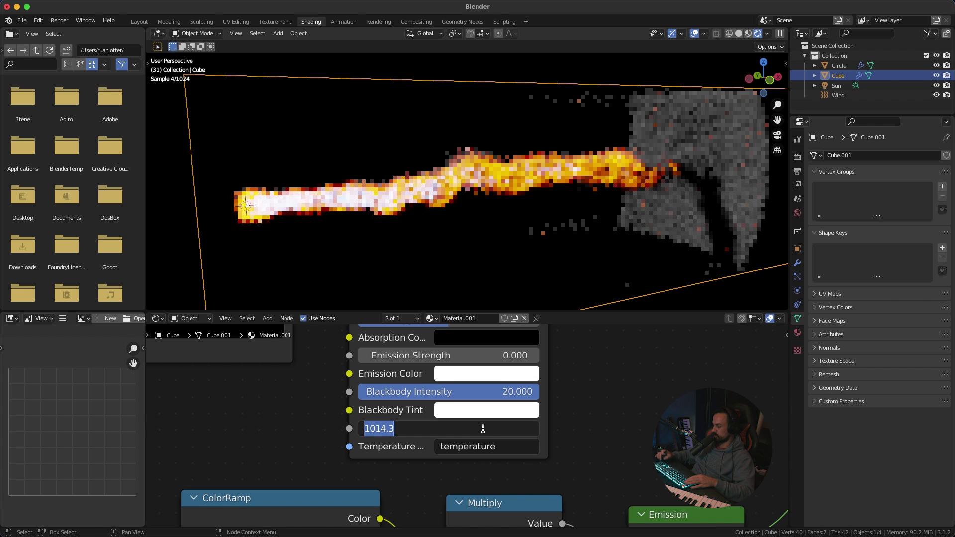
type("3000")
key("Return")
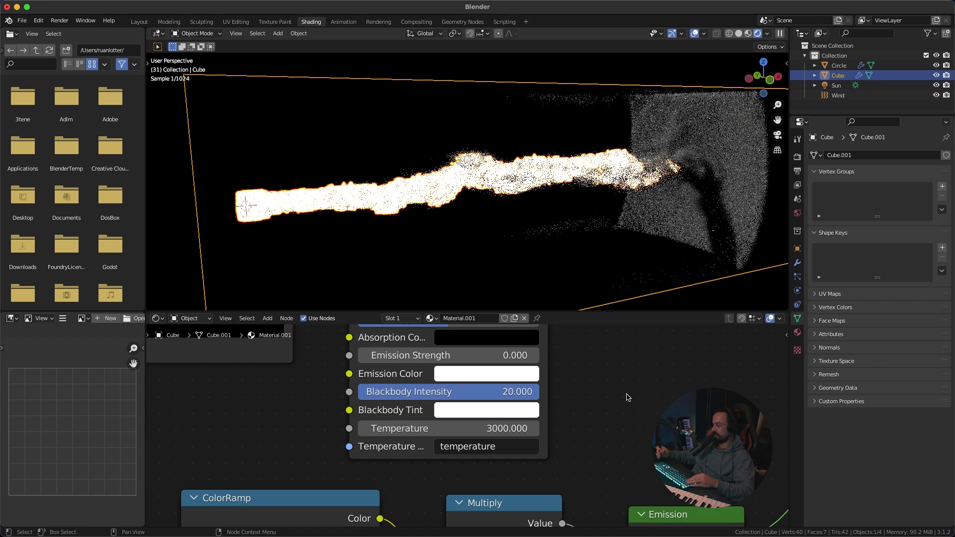
Step: Set the Principled Volume's Temperature to 2000
left_click(510, 424)
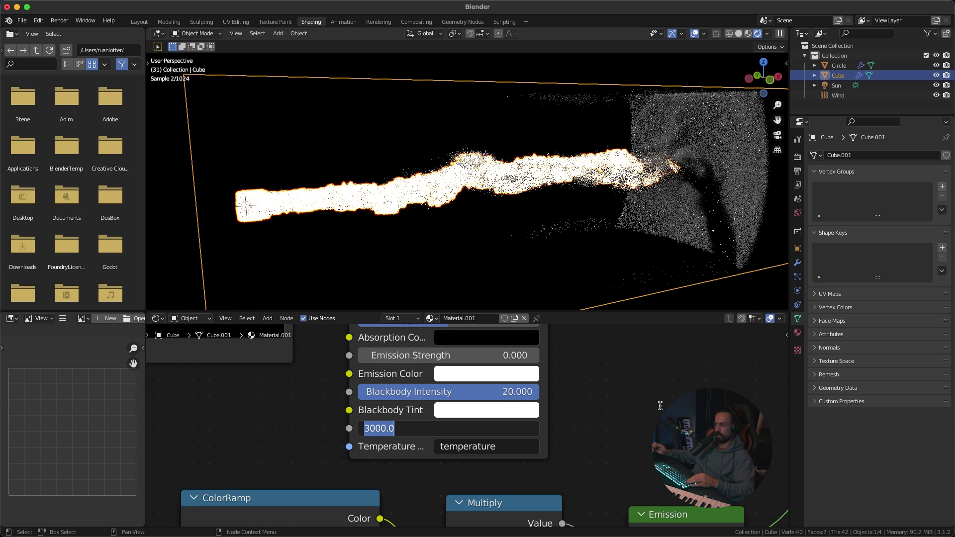
type("2000")
key("Return")
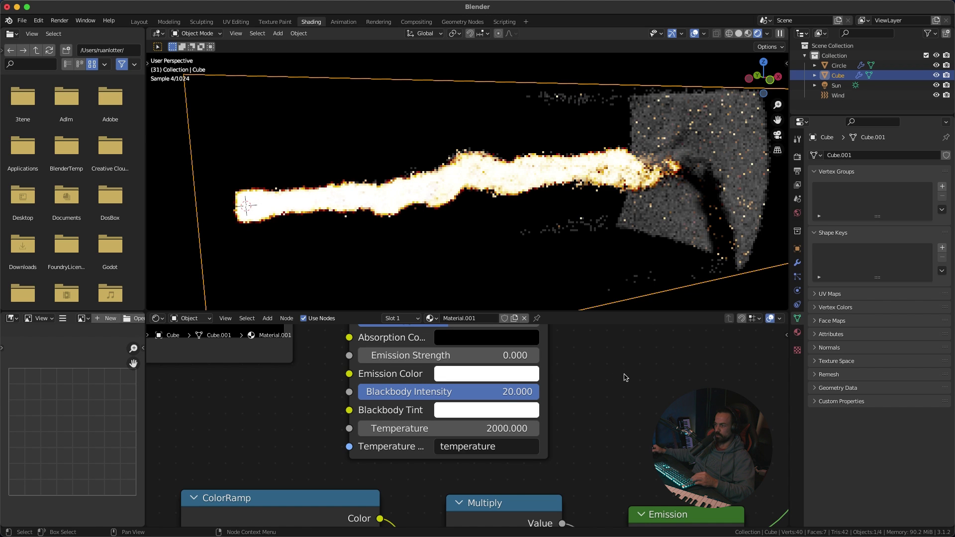
Step: Review the complete fire material node tree in a maximized node editor
key("Home")
key("ctrl+space")
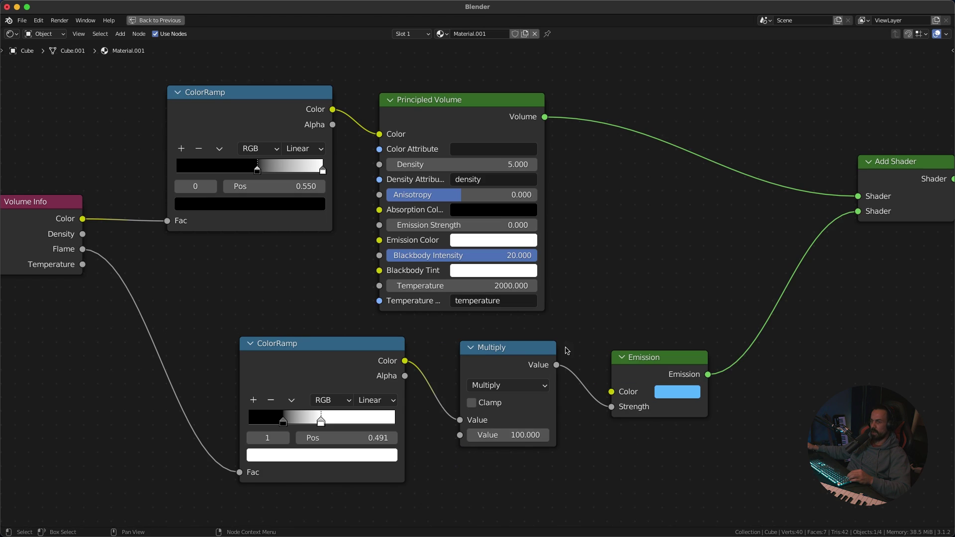
scroll(567, 352, "down", 3)
scroll(556, 307, "up", 2)
middle_click_drag(602, 316, 587, 294)
key("Home")
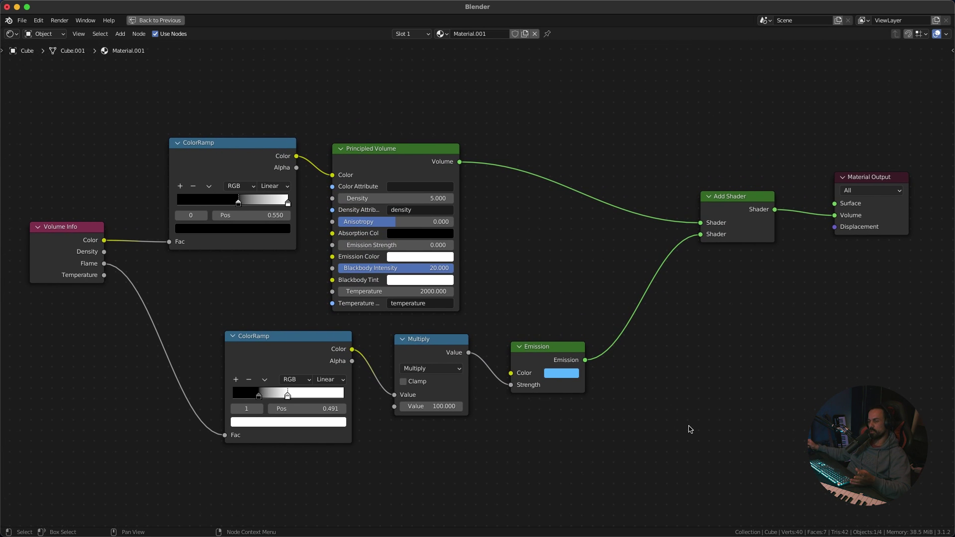
middle_click_drag(689, 424, 694, 405)
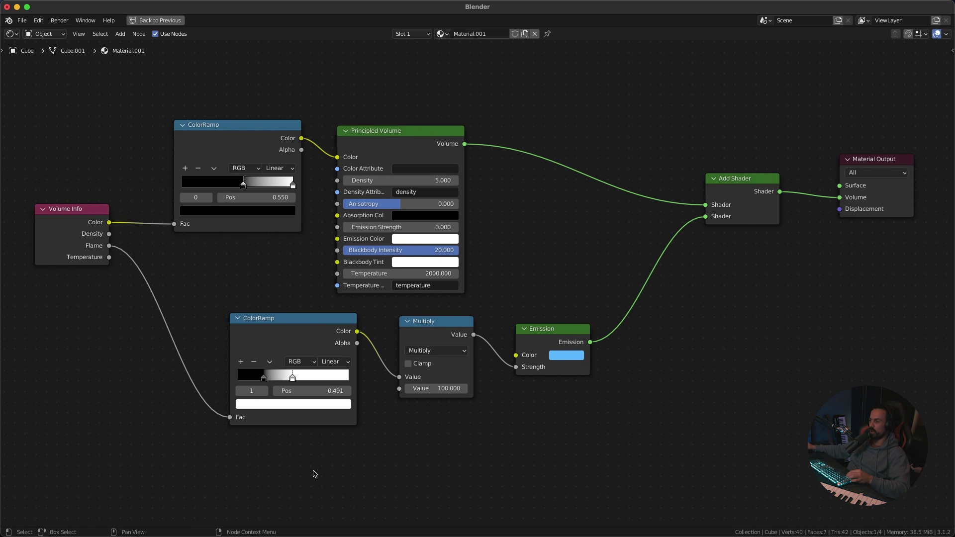
middle_click_drag(316, 471, 320, 476)
Step: Tidy the emission branch by spacing out its ColorRamp and Multiply nodes, and restore the normal editor layout
left_click_drag(304, 321, 278, 330)
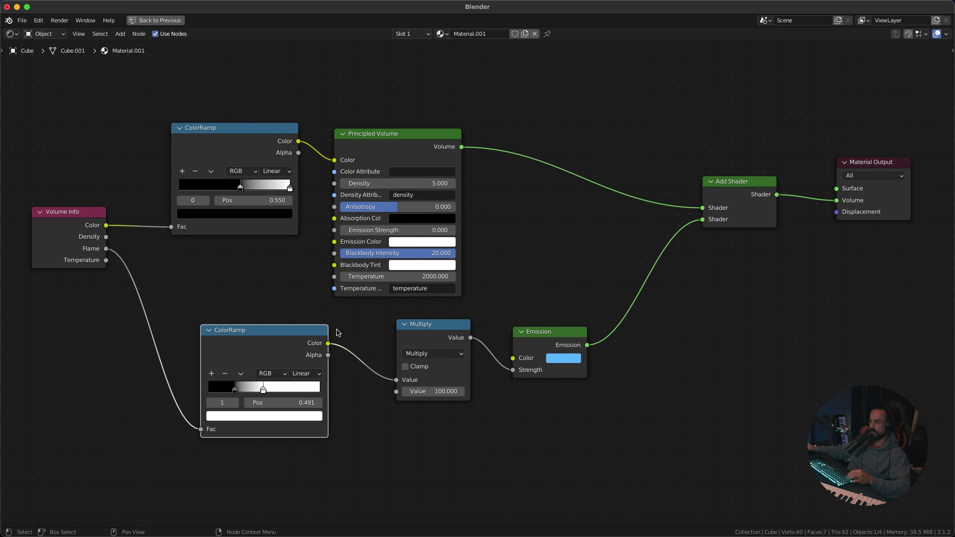
left_click_drag(437, 326, 420, 329)
key("ctrl+space")
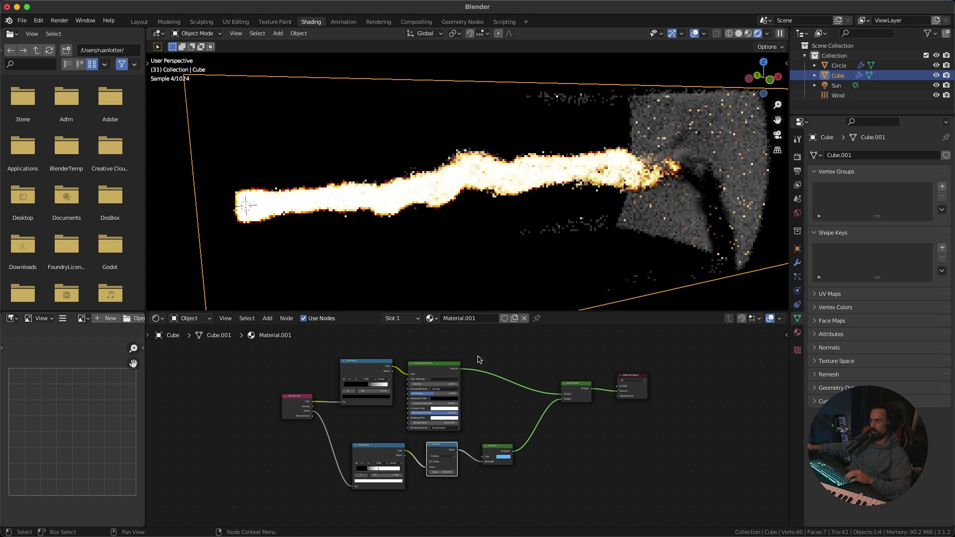
Step: Switch to the Layout workspace and show its viewport in rendered shading, keeping the domain cube selected
left_click(139, 21)
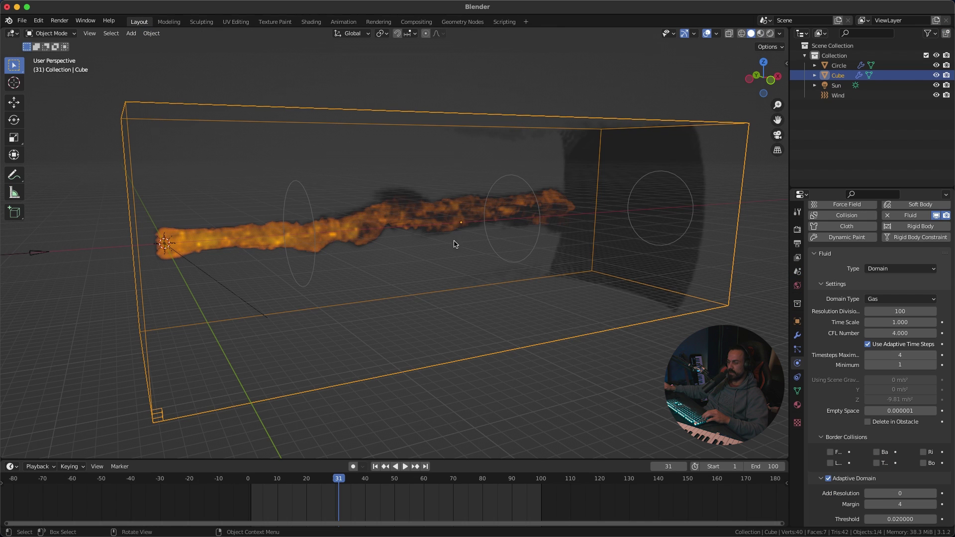
left_click(770, 33)
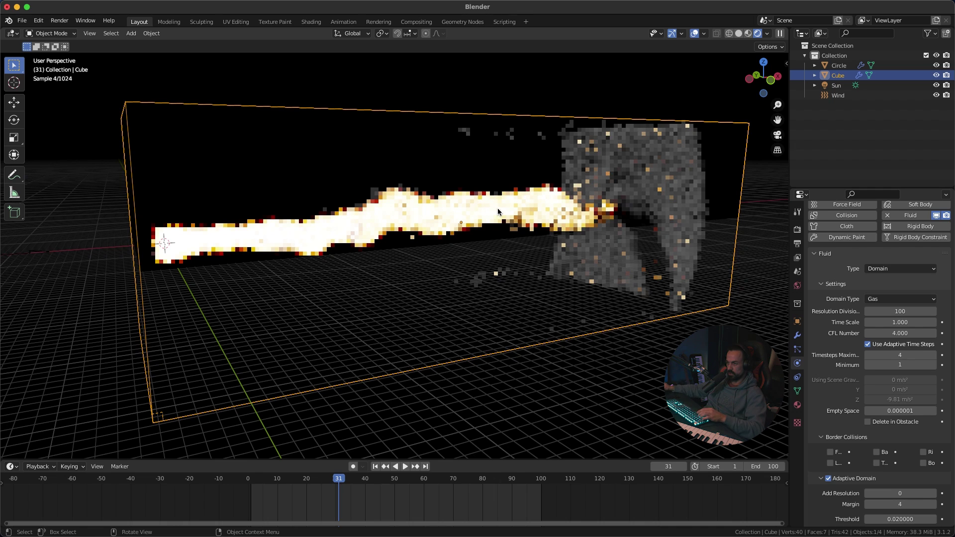
left_click(467, 349)
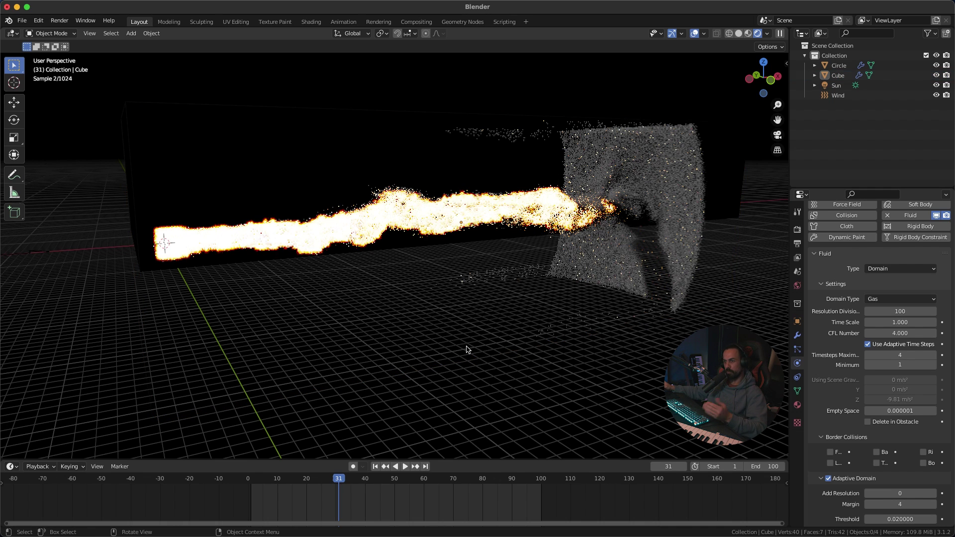
left_click(491, 361)
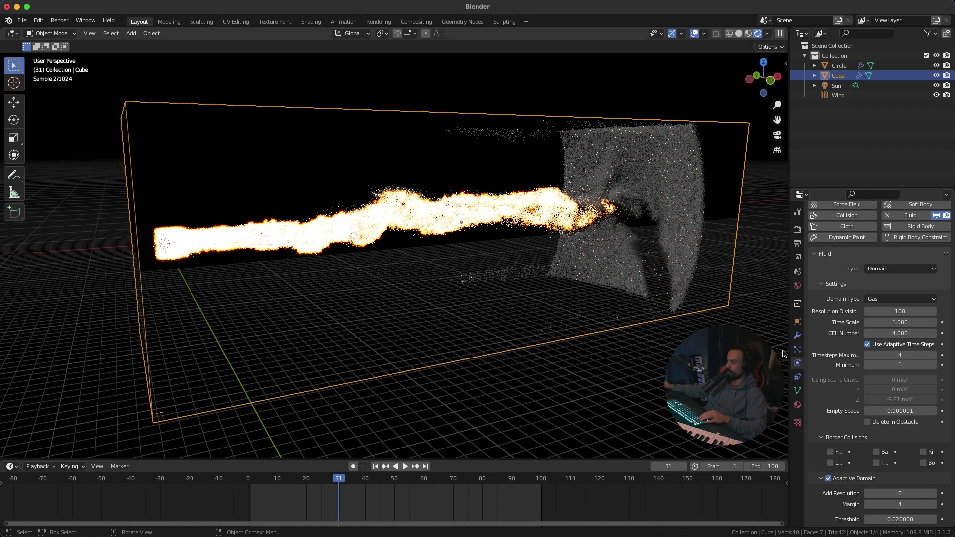
Step: Set the fluid domain's Resolution Divisions to 200 and return the animation to frame 1
mouse_move(823, 363)
middle_mouse_down()
mouse_move(833, 389)
mouse_move(837, 374)
middle_mouse_up()
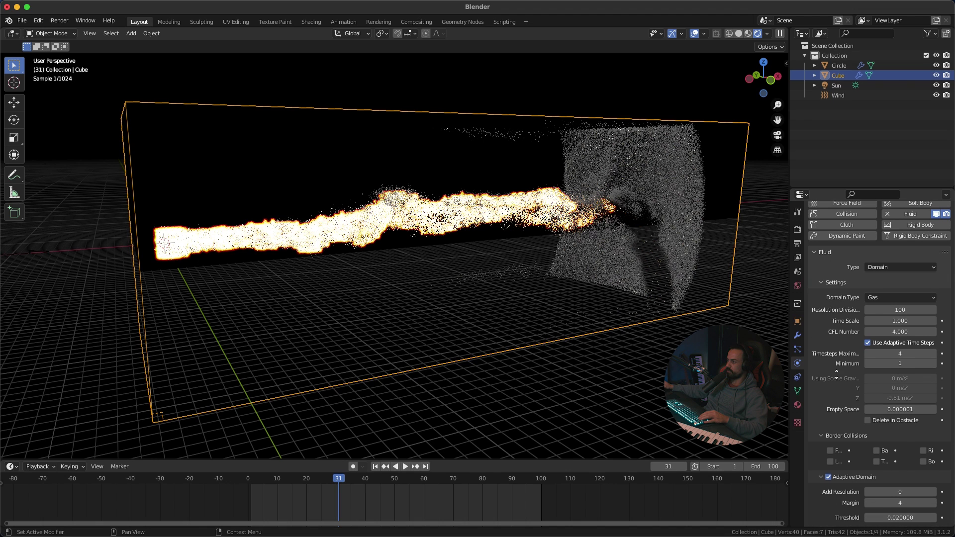
scroll(837, 372, "up", 1)
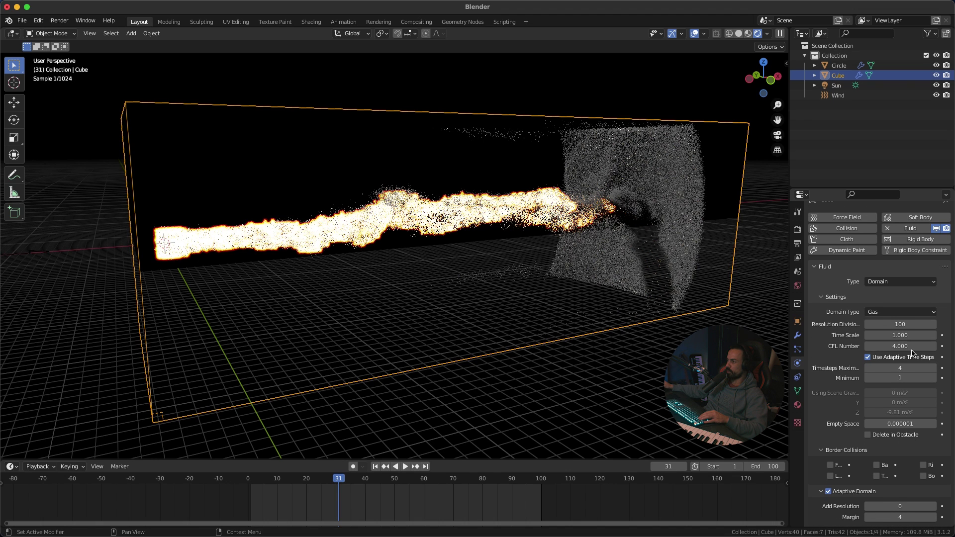
left_click(914, 324)
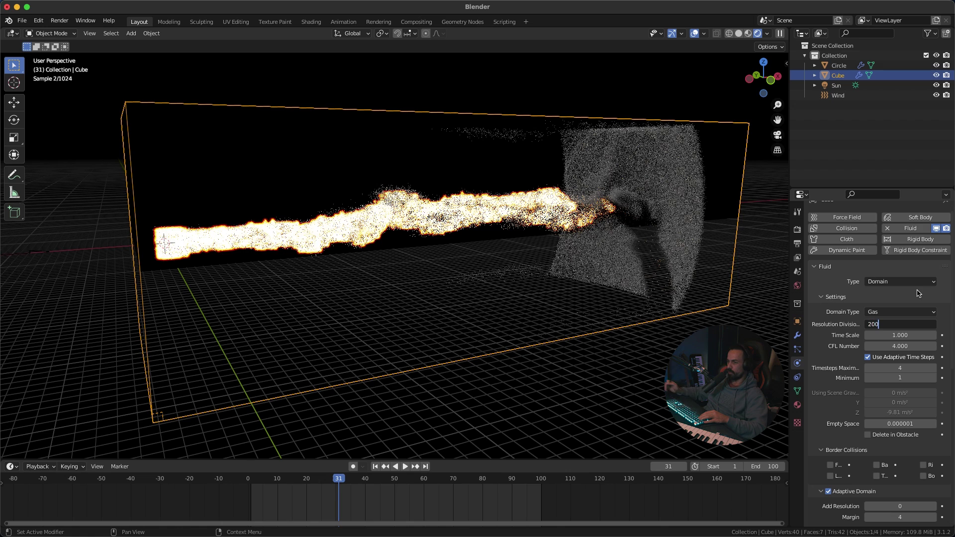
key("Return")
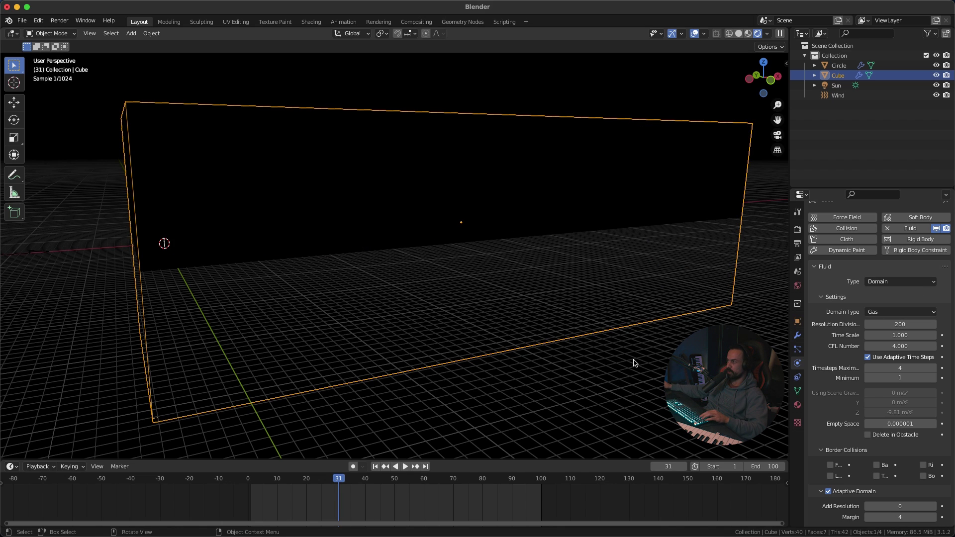
key("shift+Left")
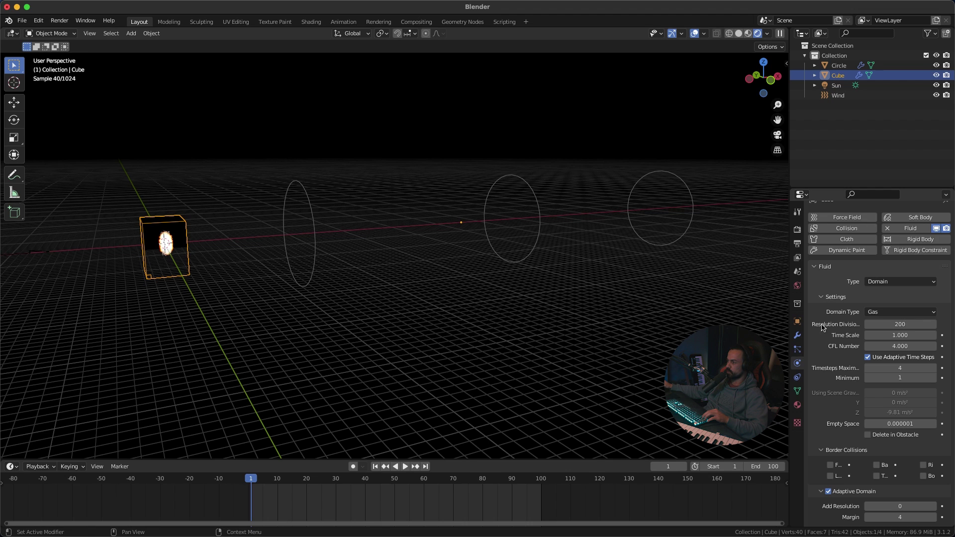
Step: Set the fluid domain's cache type to All and bake the whole simulation
scroll(842, 339, "down", 4)
scroll(842, 339, "down", 12)
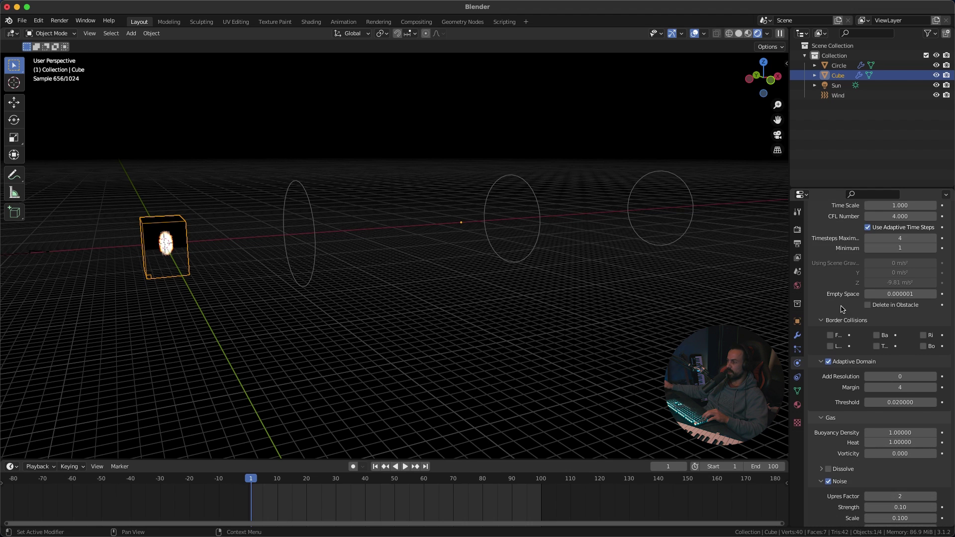
scroll(850, 342, "down", 3)
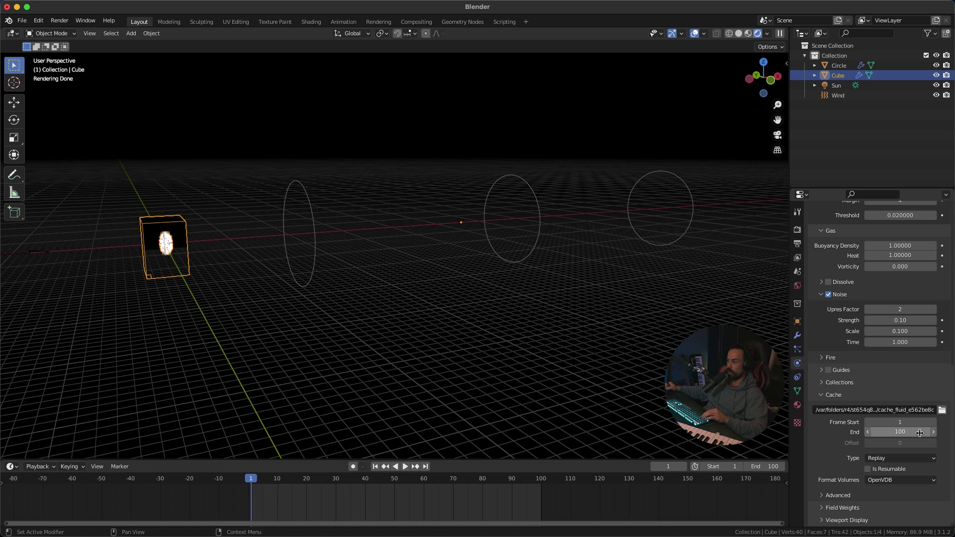
left_click(875, 459)
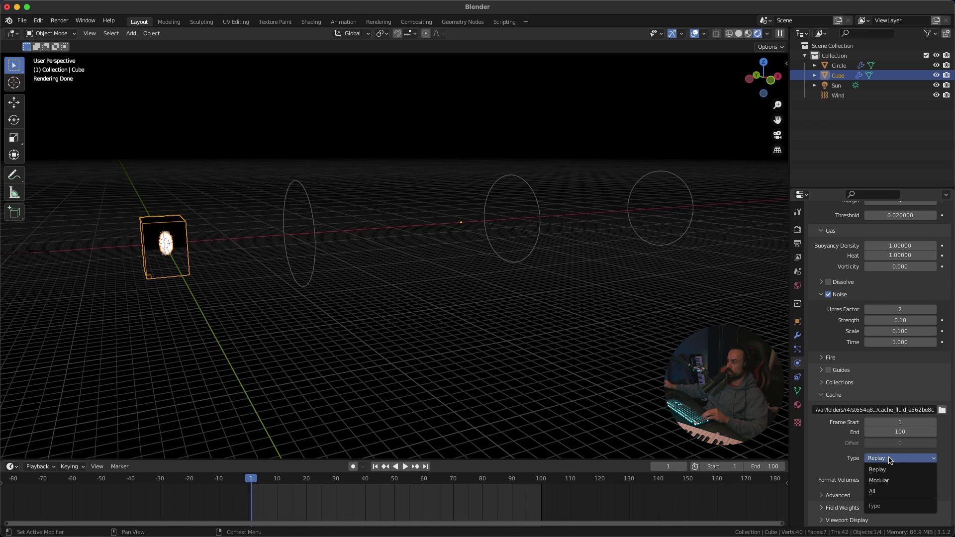
left_click(886, 492)
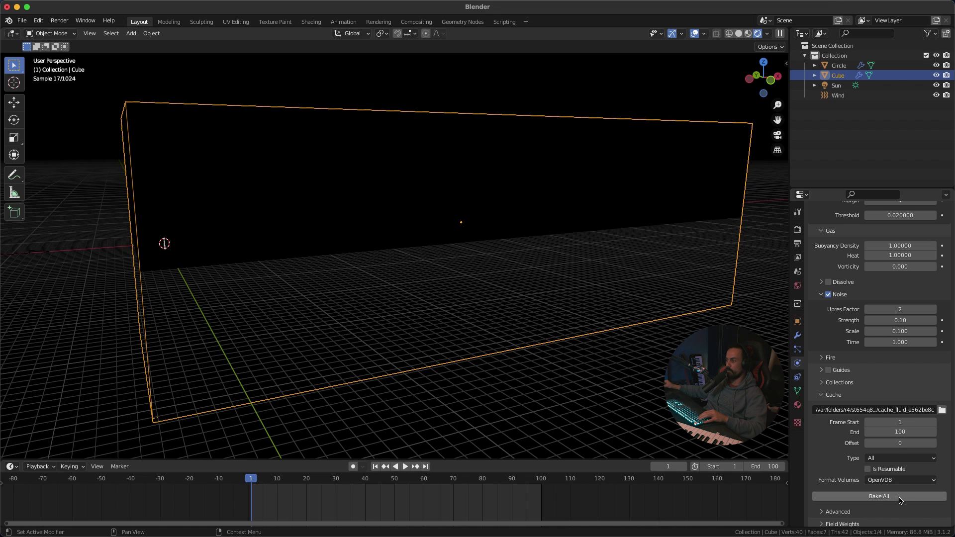
left_click(902, 501)
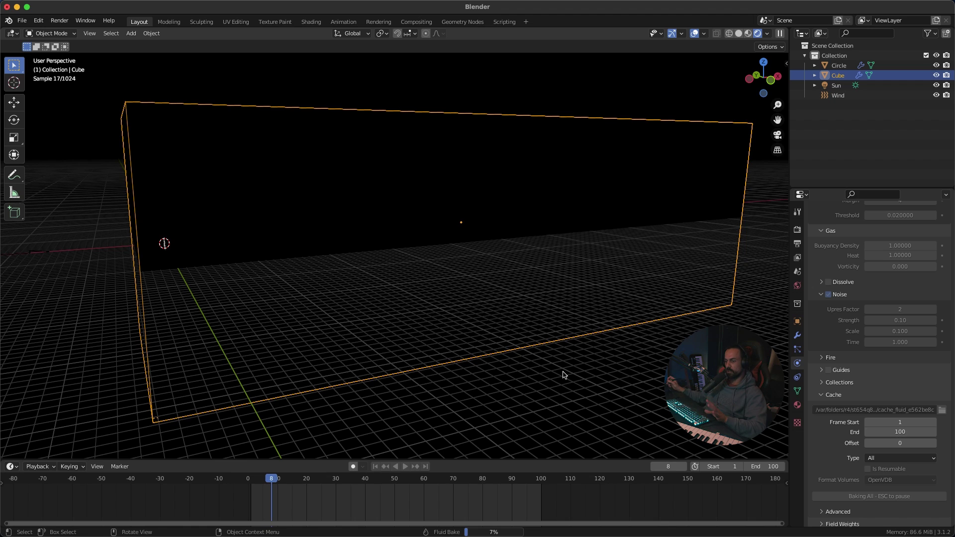